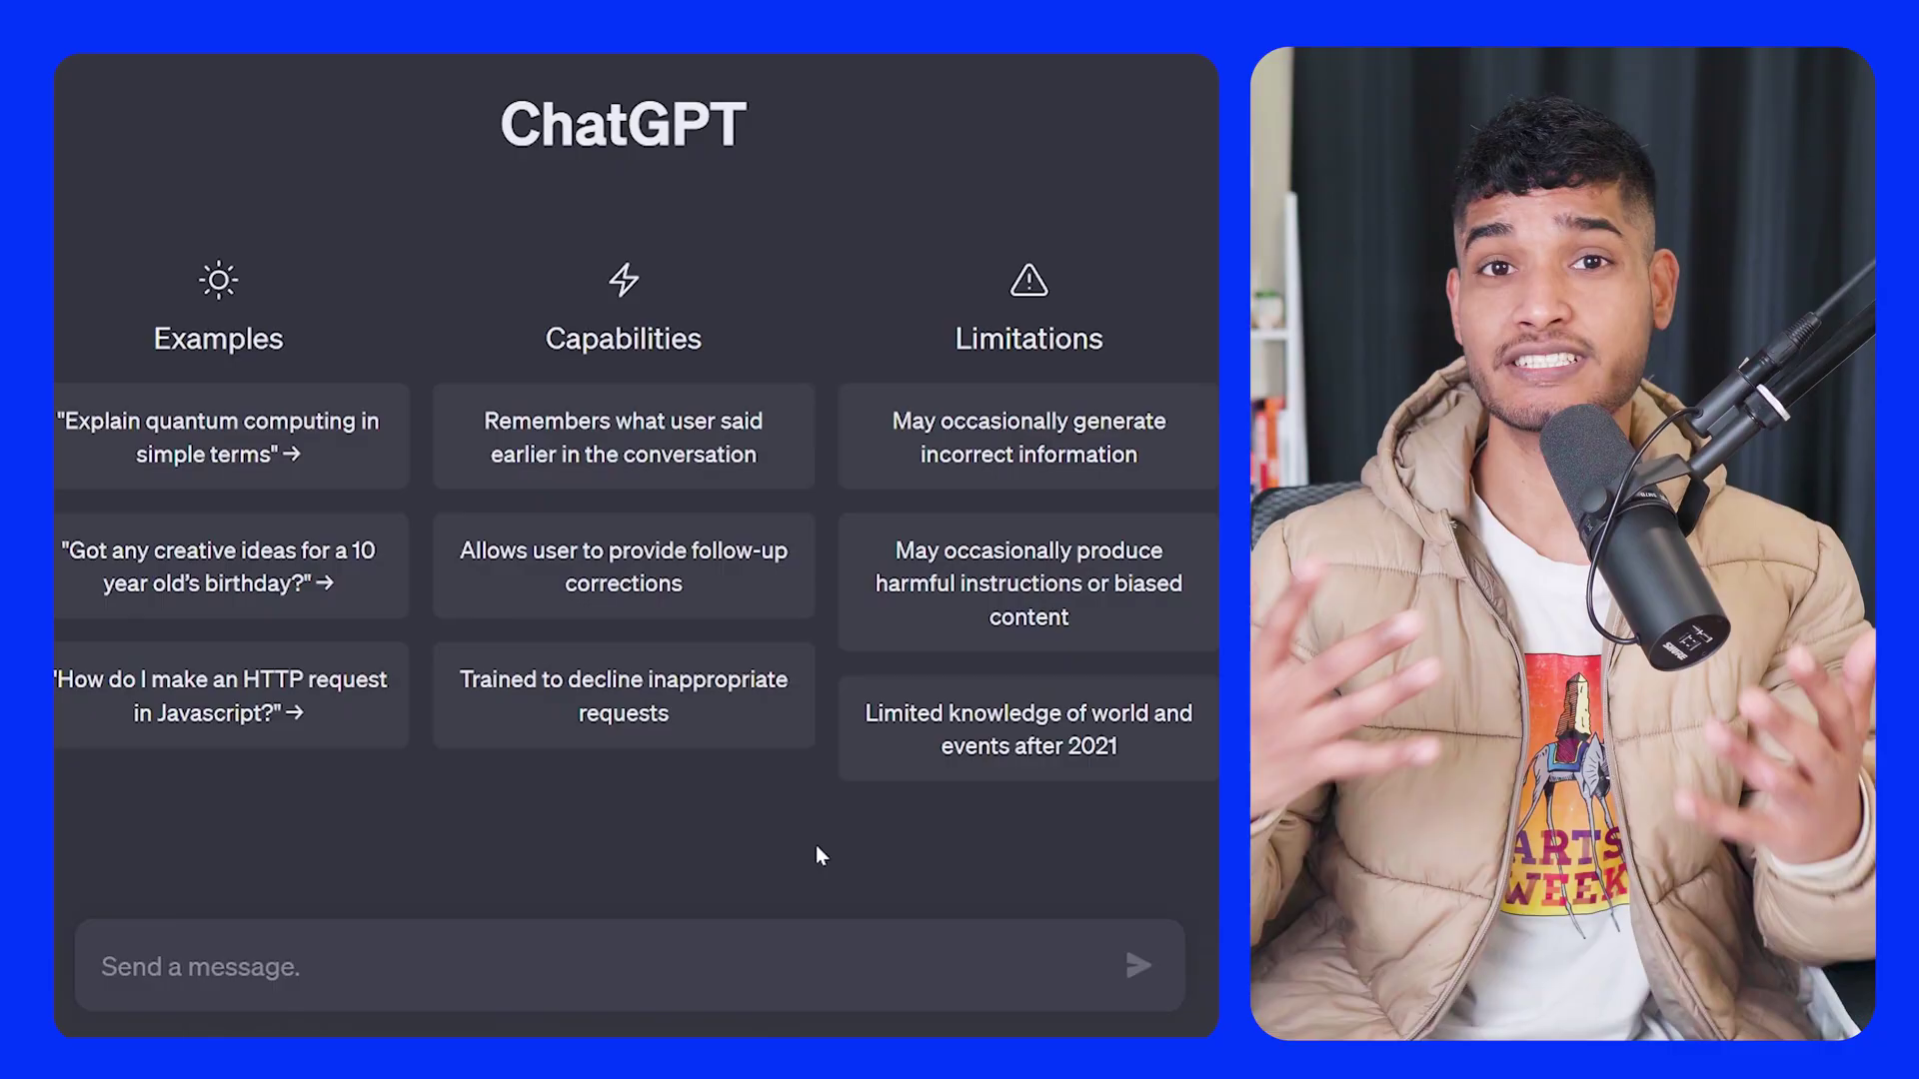
# Step: Ask ChatGPT for short photography T-shirt quote ideas, then paste 'Photography is my therapy' onto the canvas
pyautogui.write('give me a list of sh')
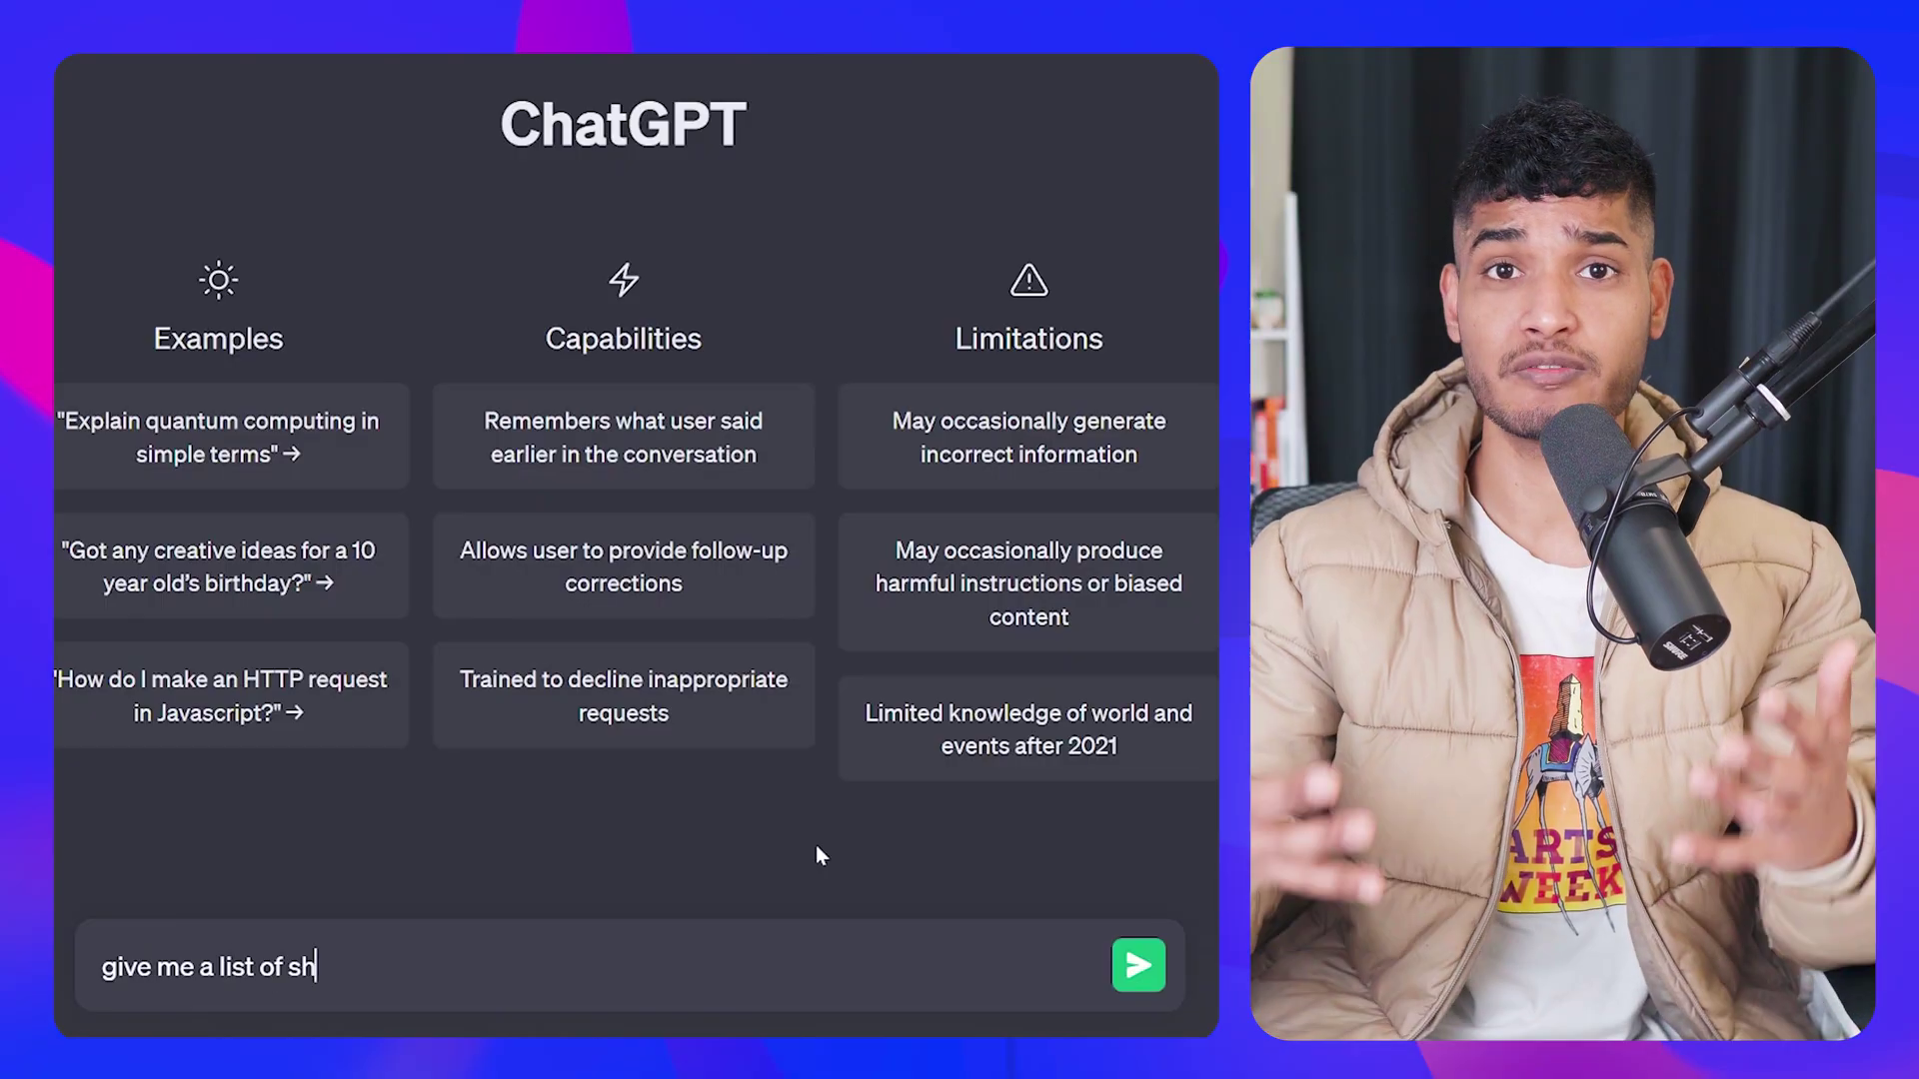
pyautogui.write('ort quote ideas for tshirt design on photho')
pyautogui.press('BackSpace')
pyautogui.press('BackSpace')
pyautogui.press('BackSpace')
pyautogui.write('tography')
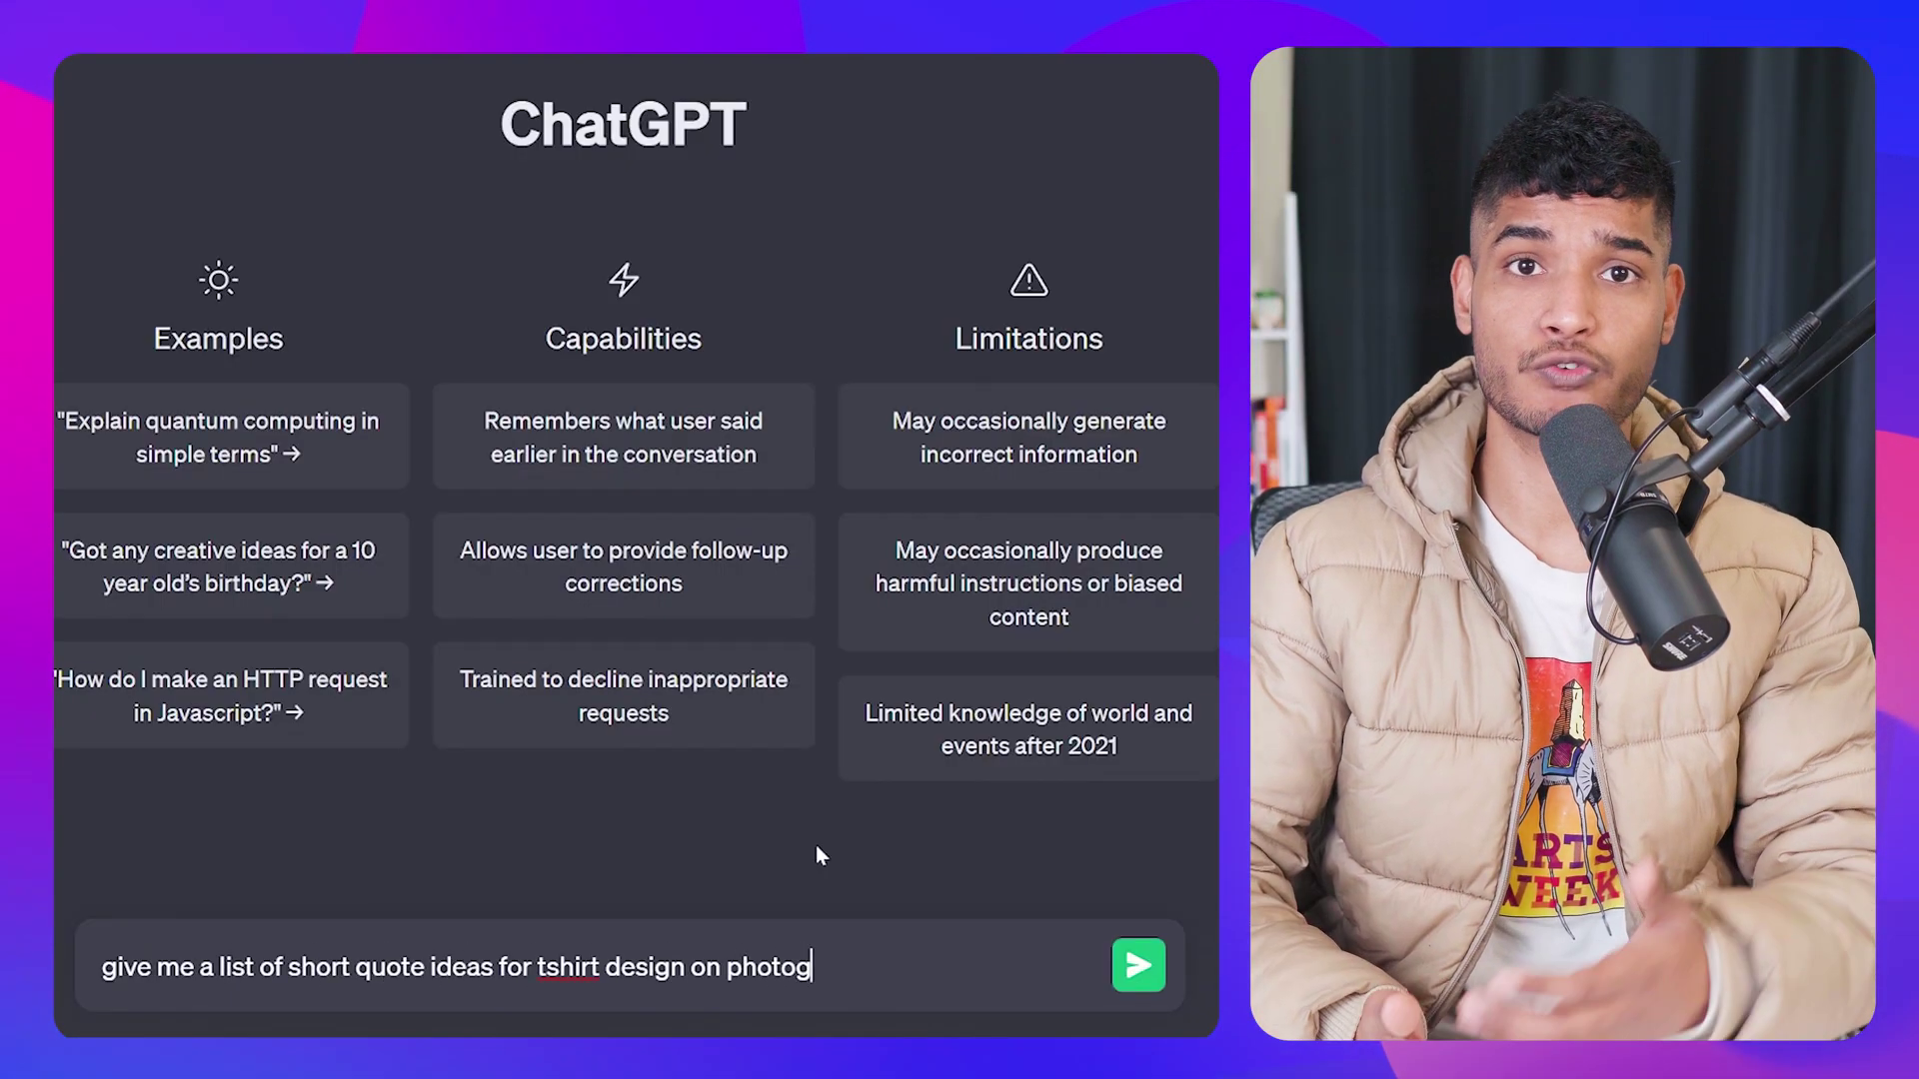
pyautogui.press('Return')
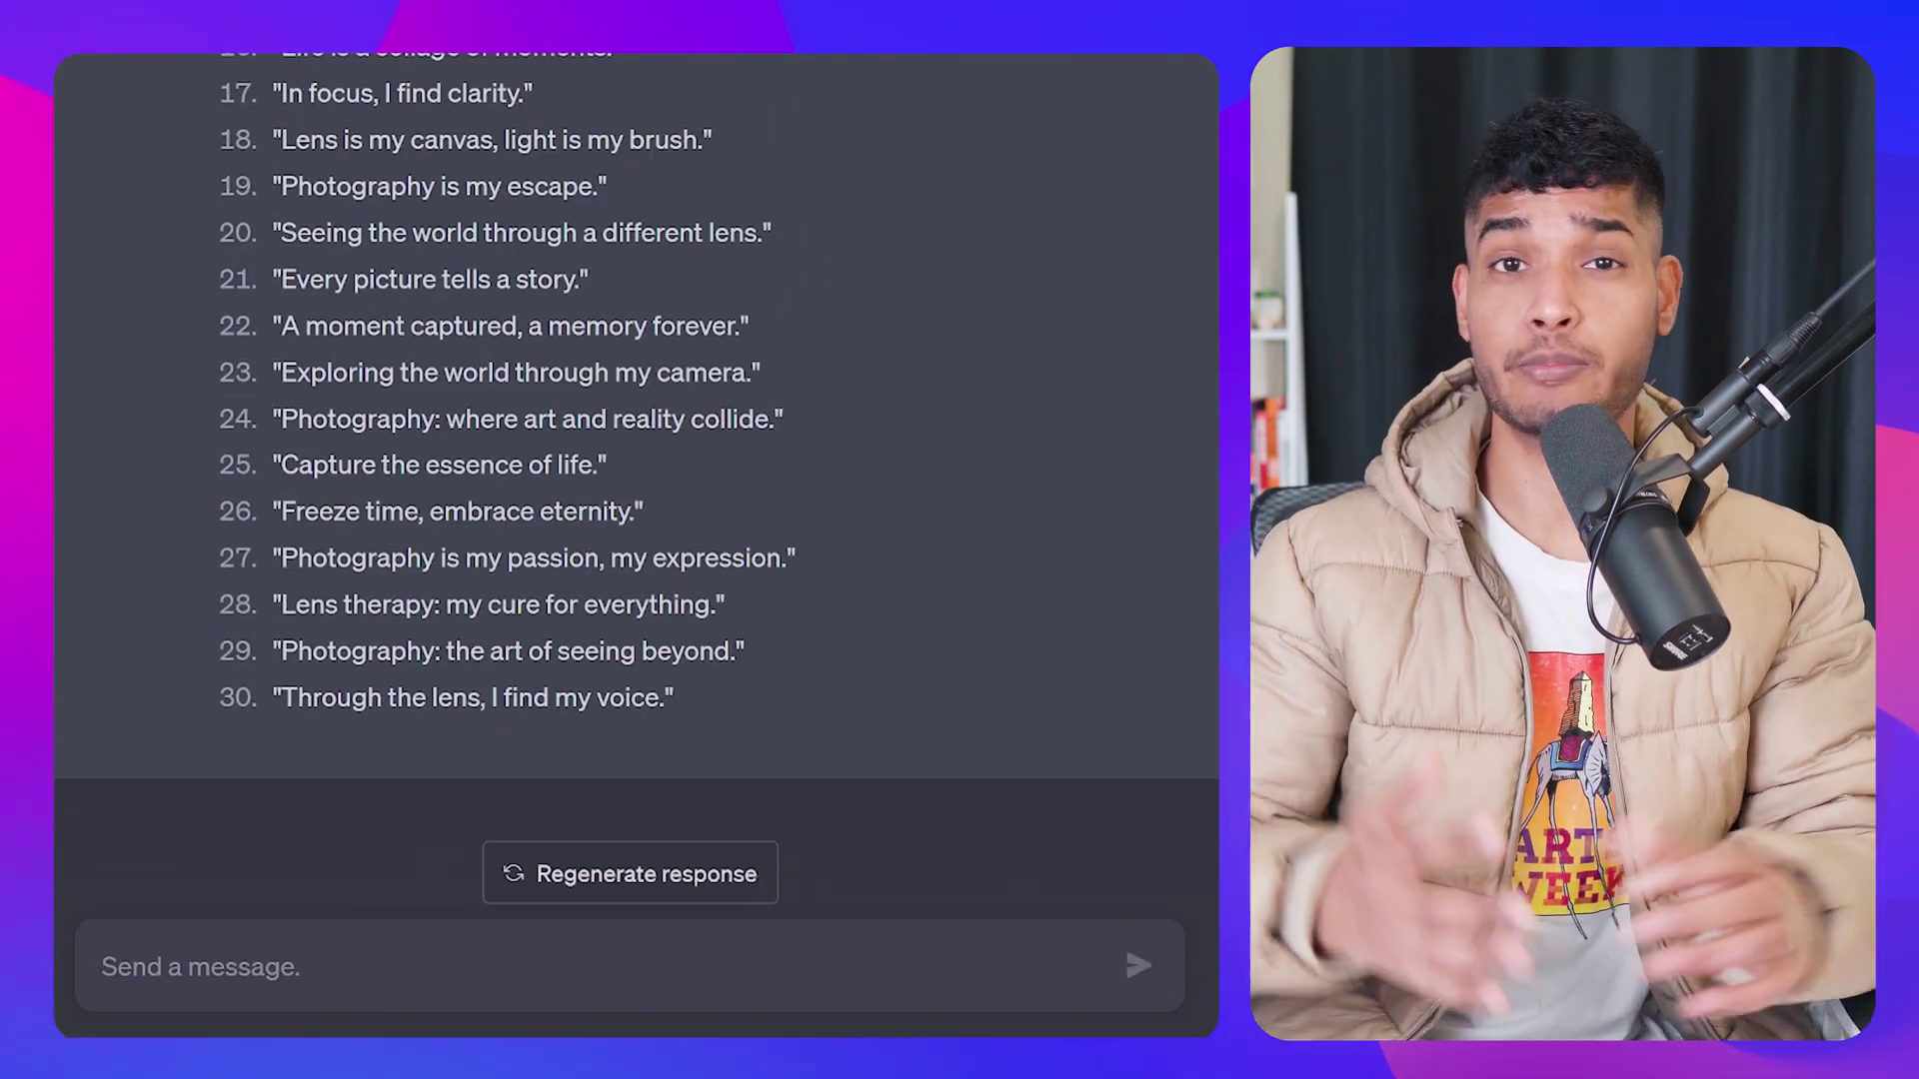
pyautogui.scroll(10, 636, 500)
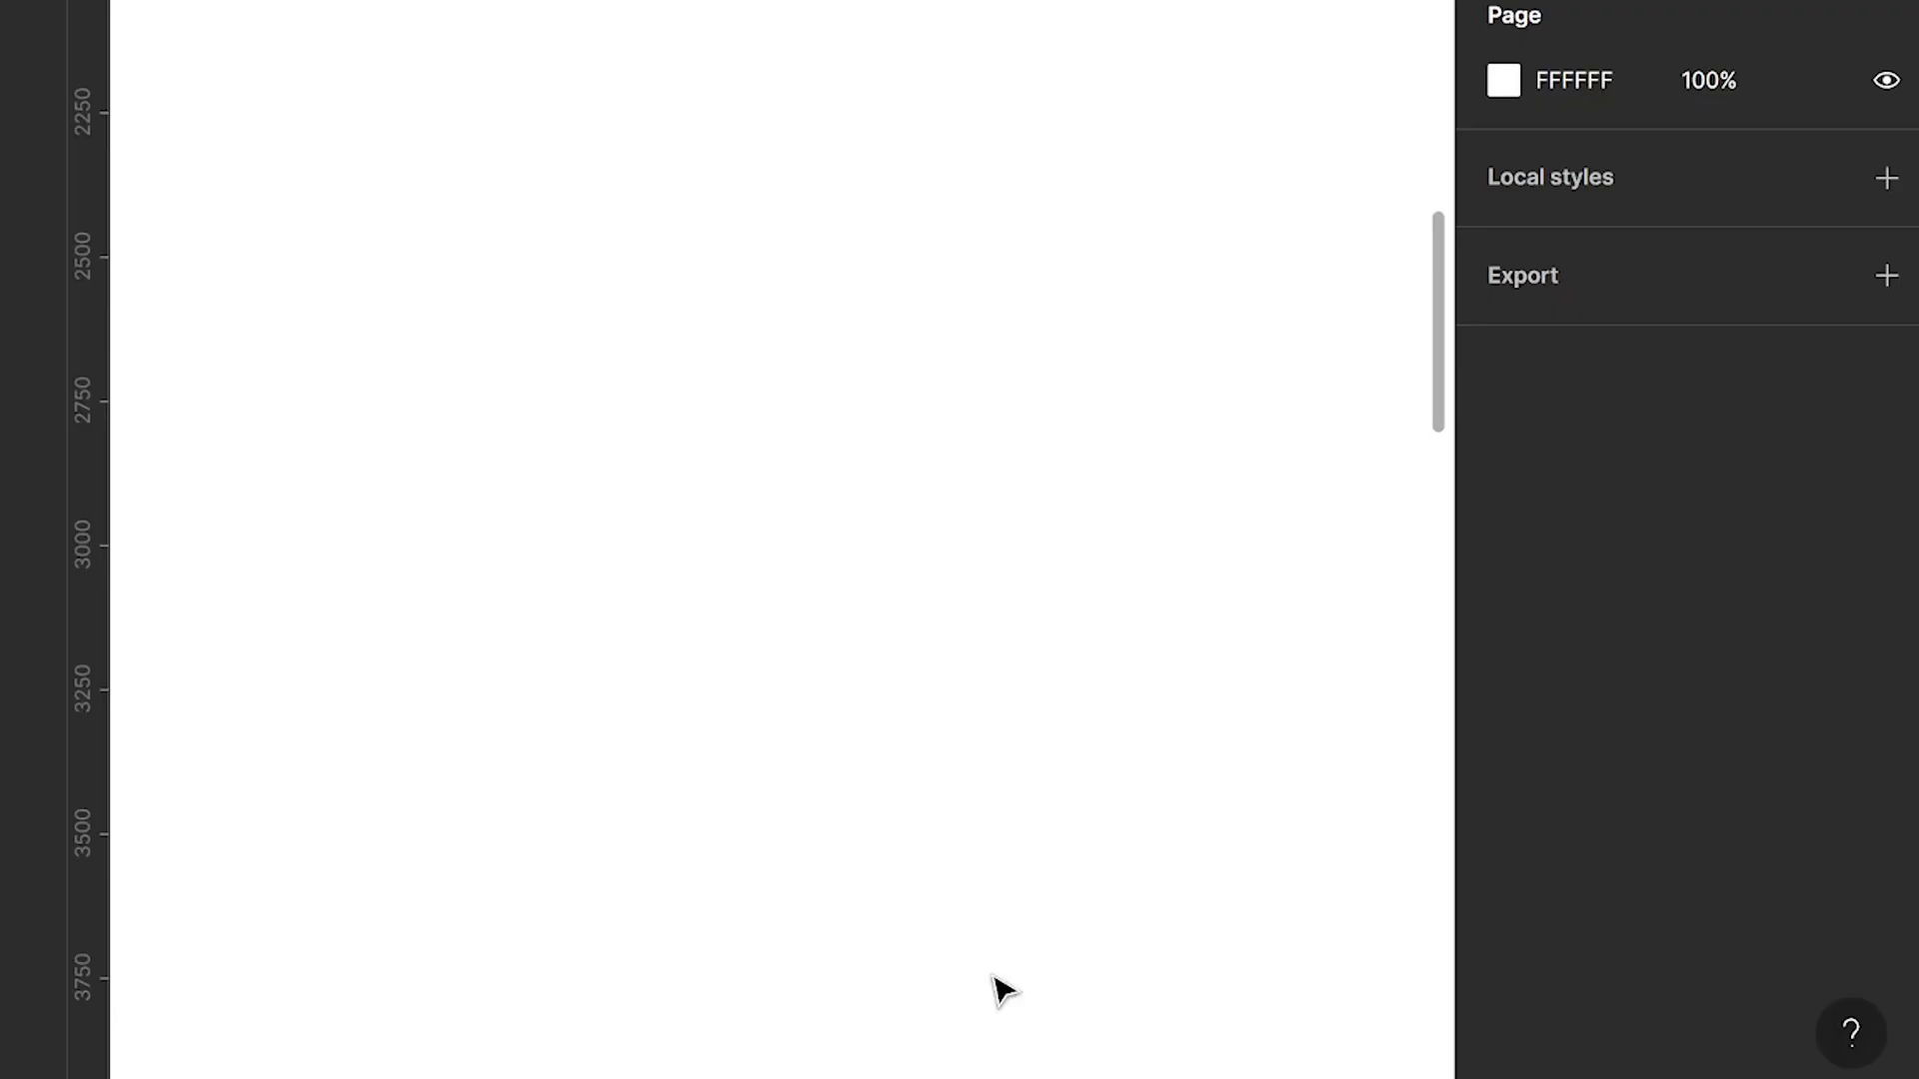
pyautogui.rightClick(634, 343)
pyautogui.click(720, 385)
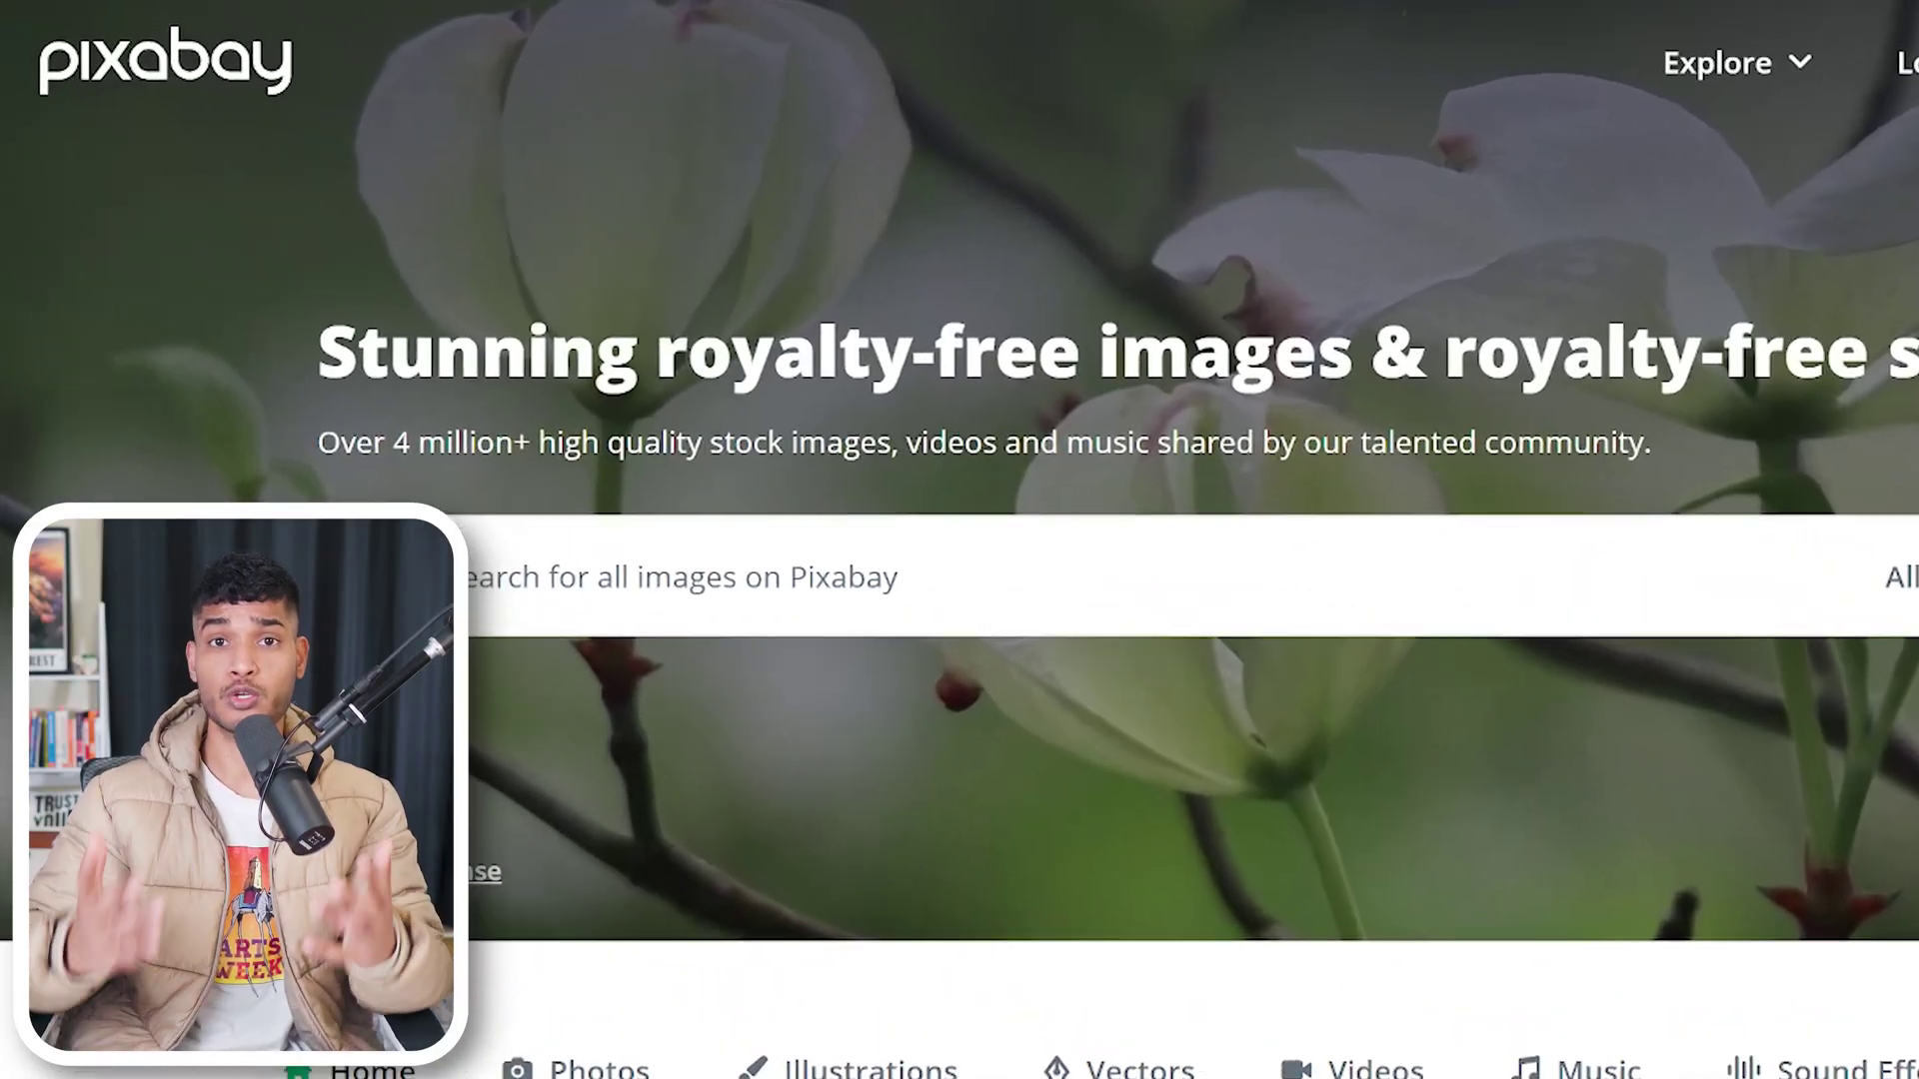
# Step: Search Pixabay for 'tshirt moc' mockups and scale the quote text to 436×164 on the shirt
pyautogui.write('tshirt moc')
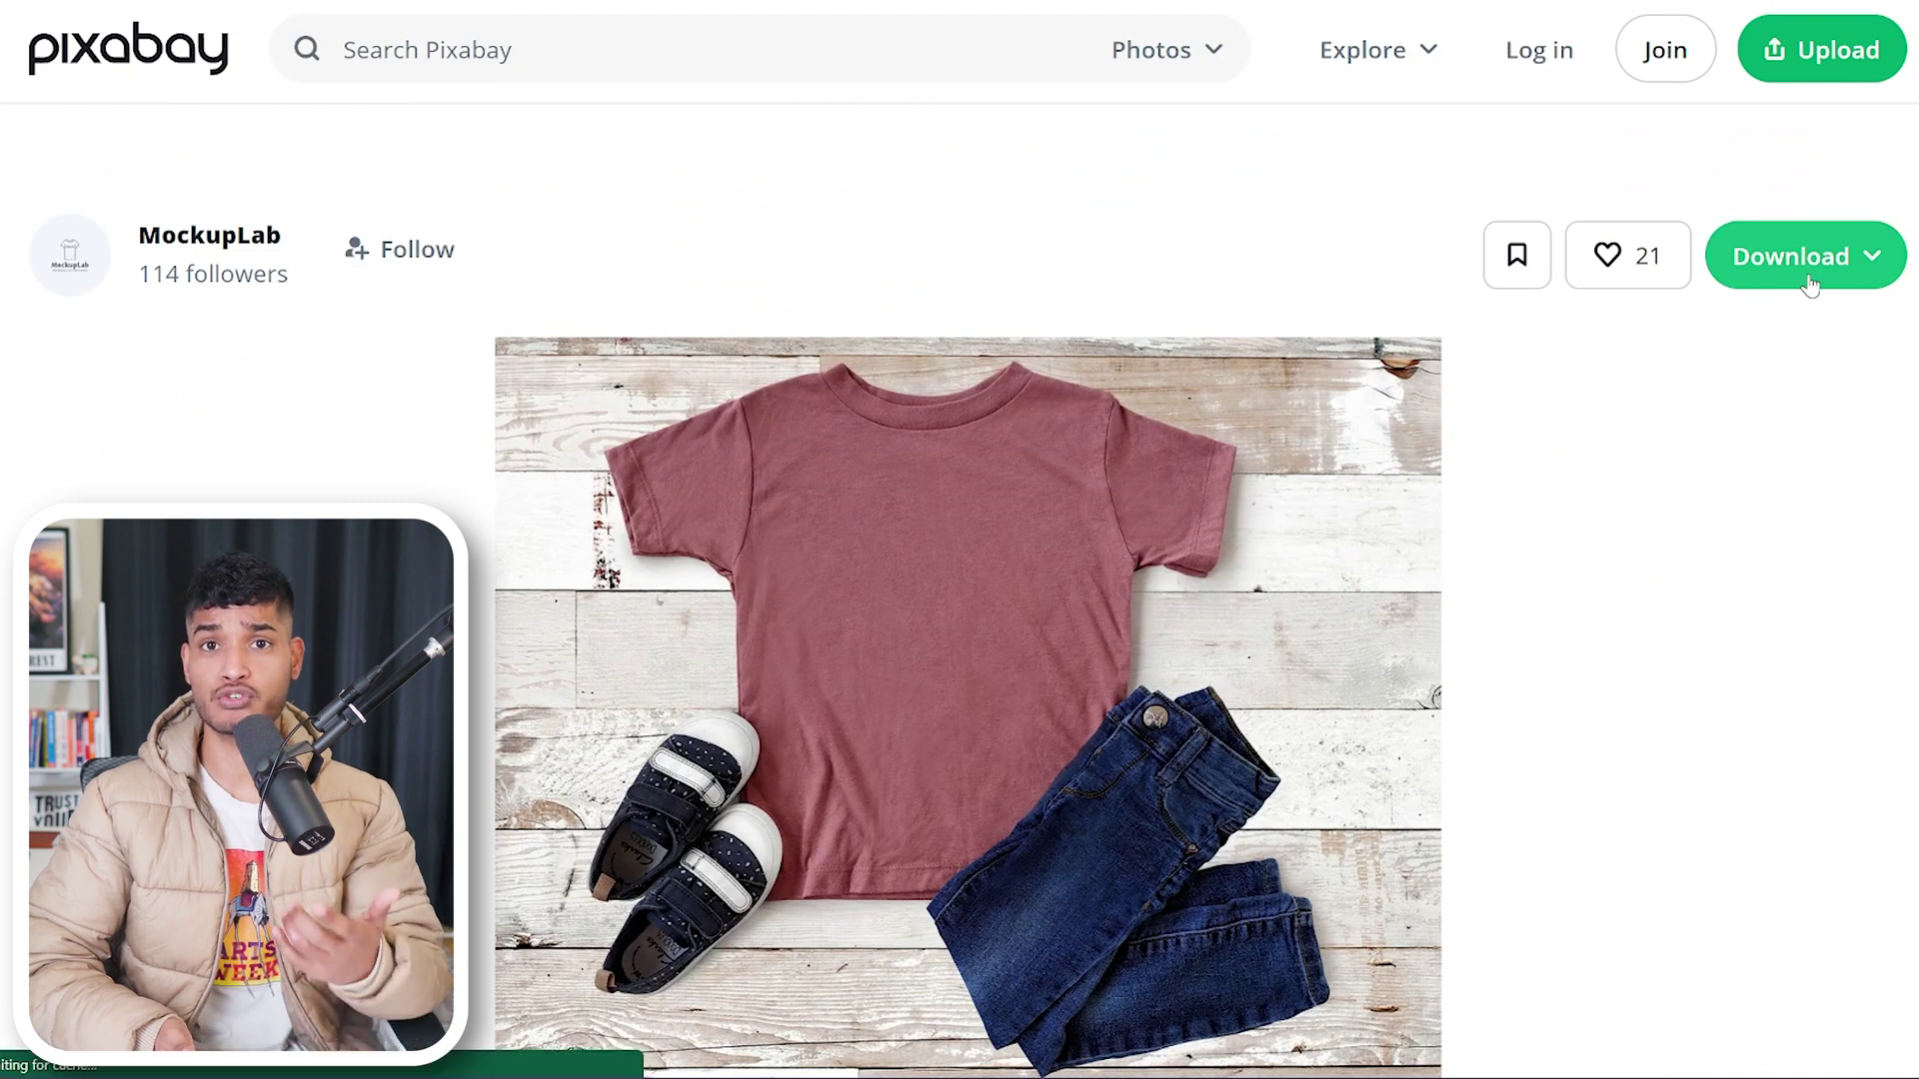
pyautogui.moveTo(1210, 580); pyautogui.dragTo(1087, 521)
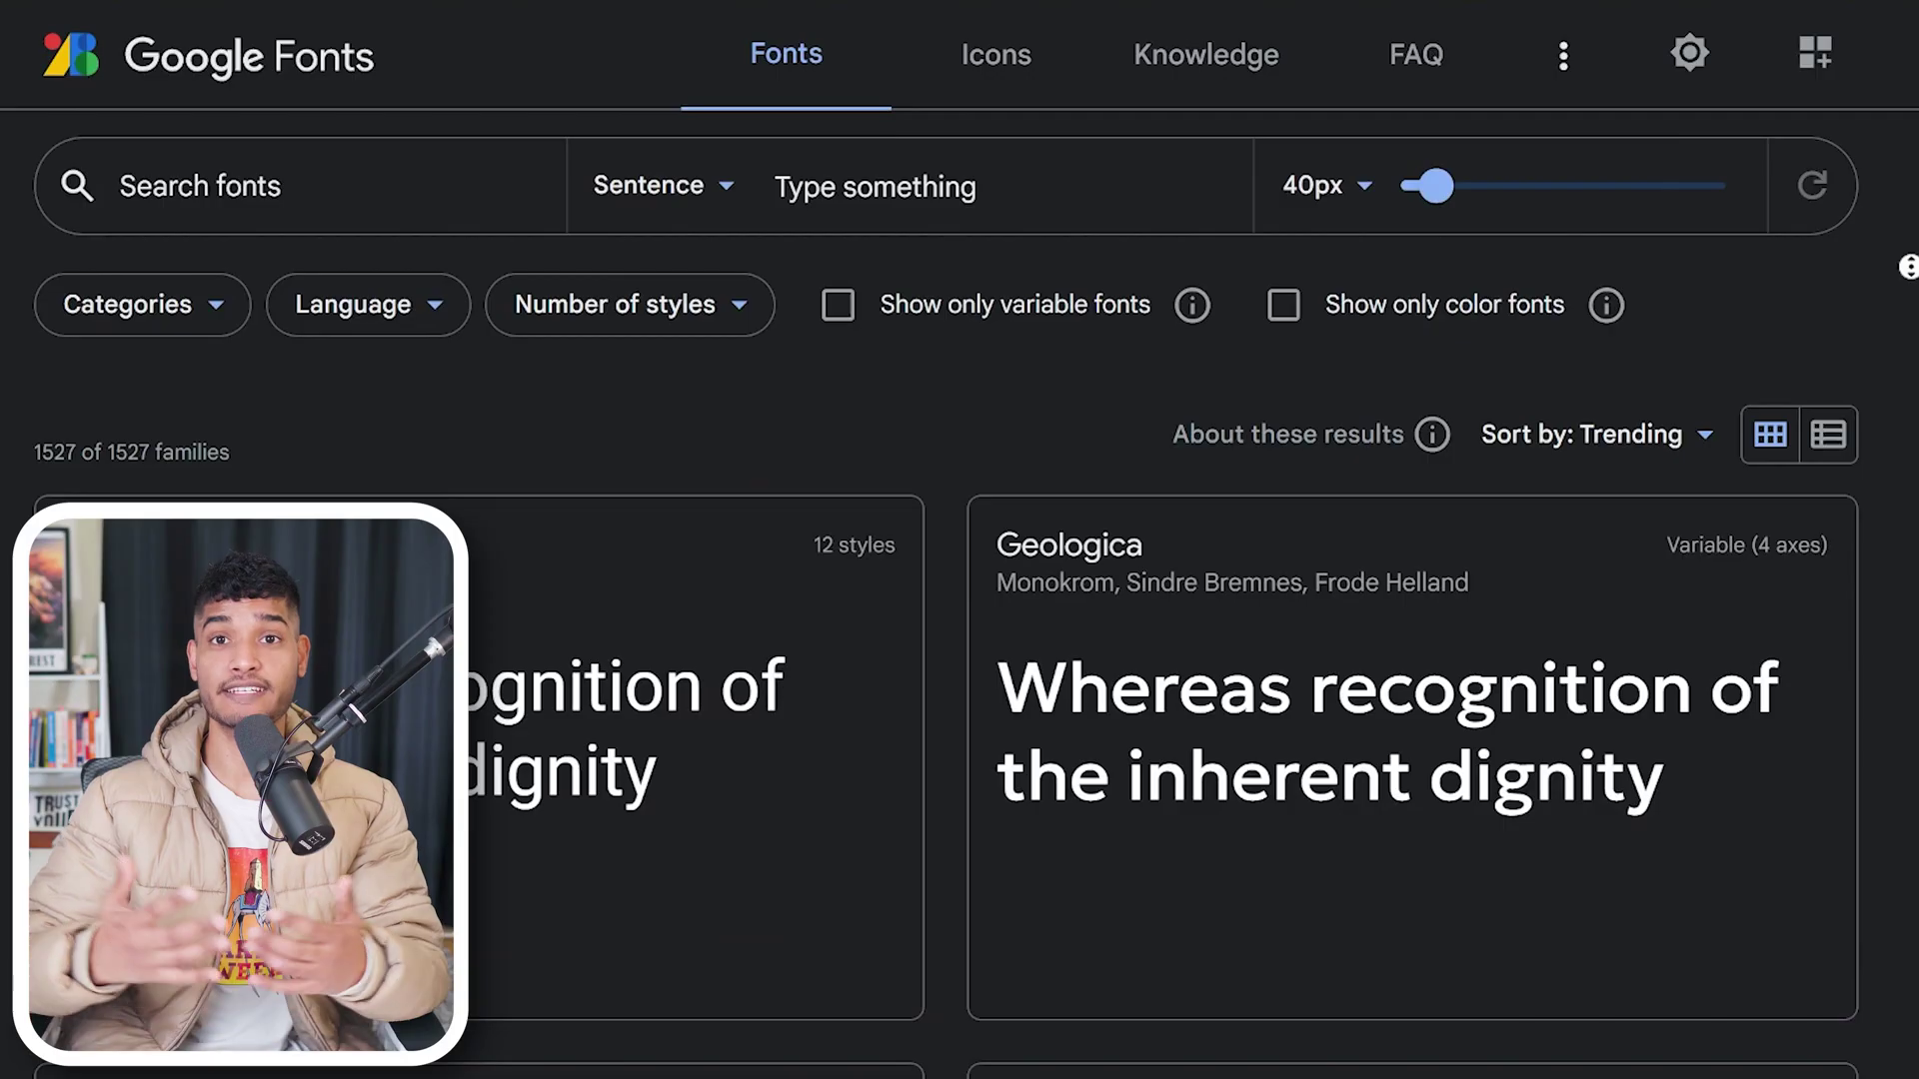
pyautogui.scroll(-3, 959, 600)
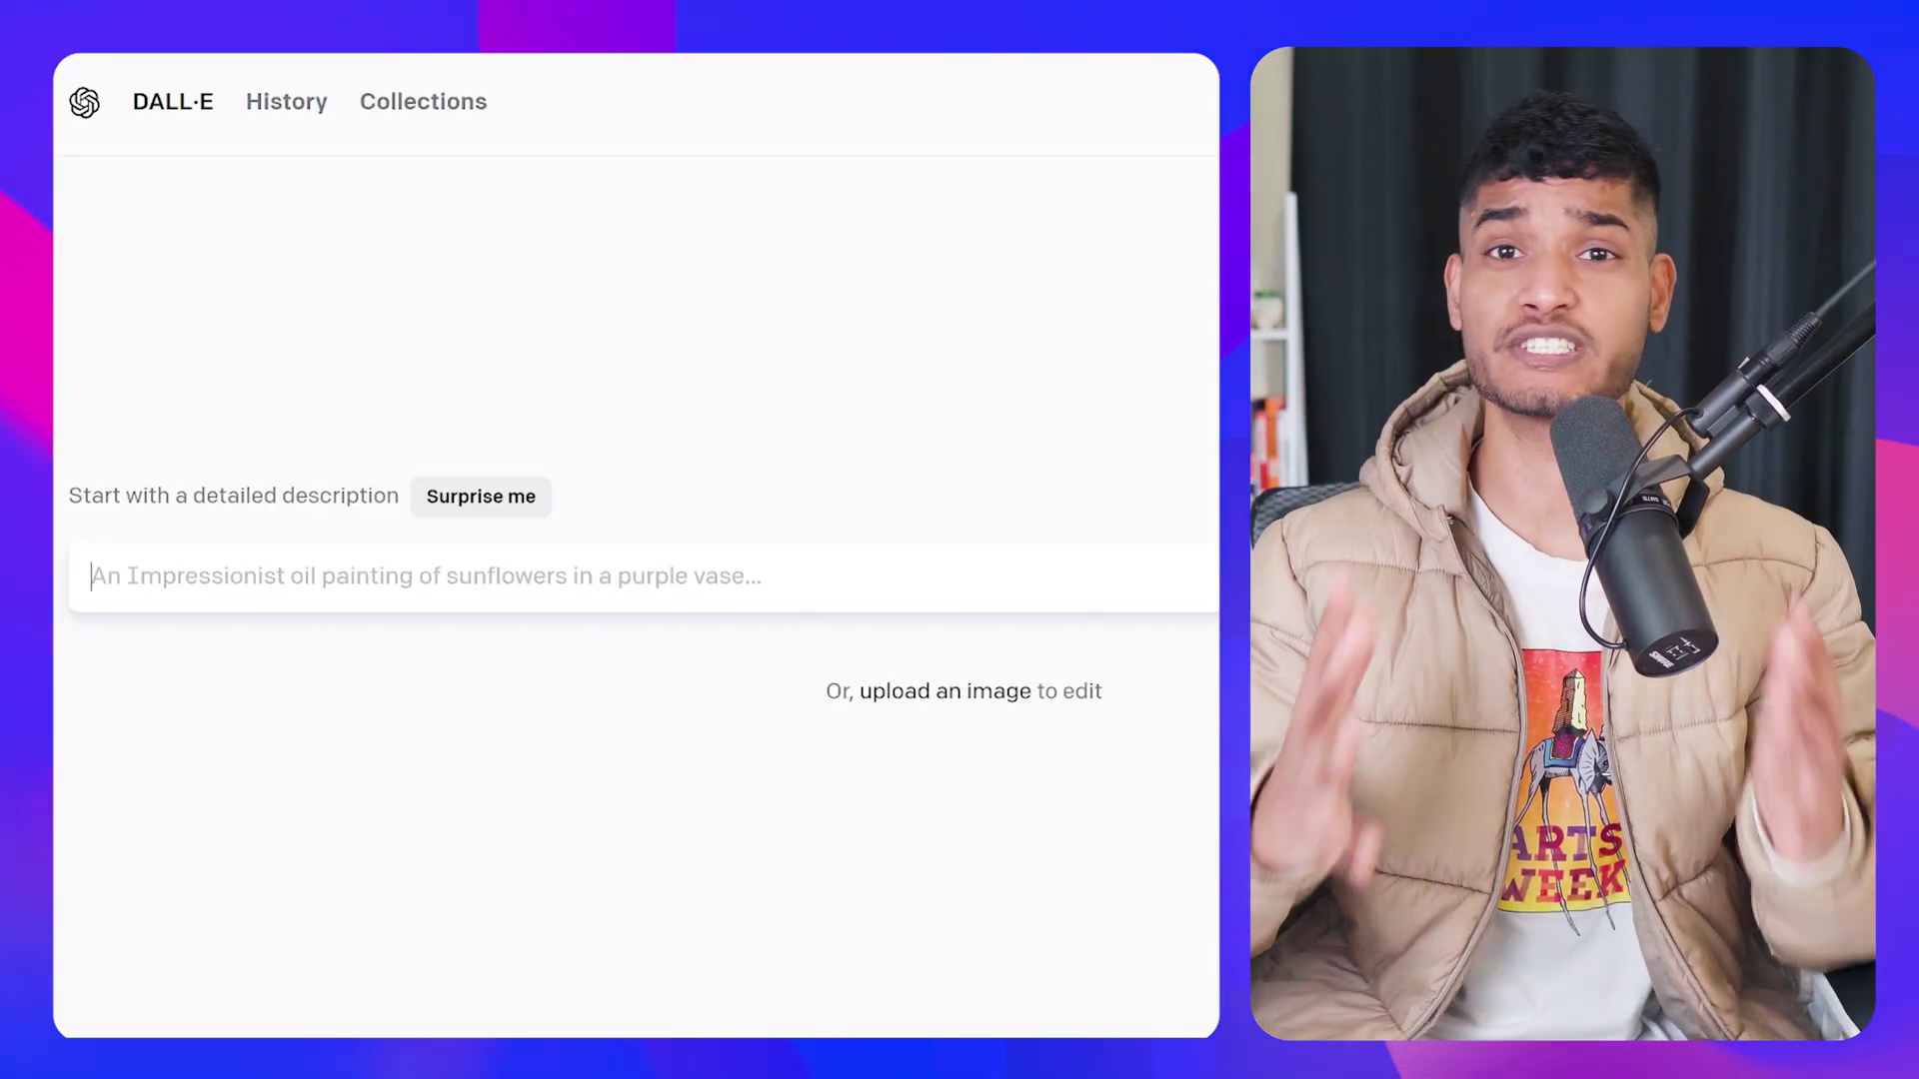
pyautogui.write('cute cat holding camera,')
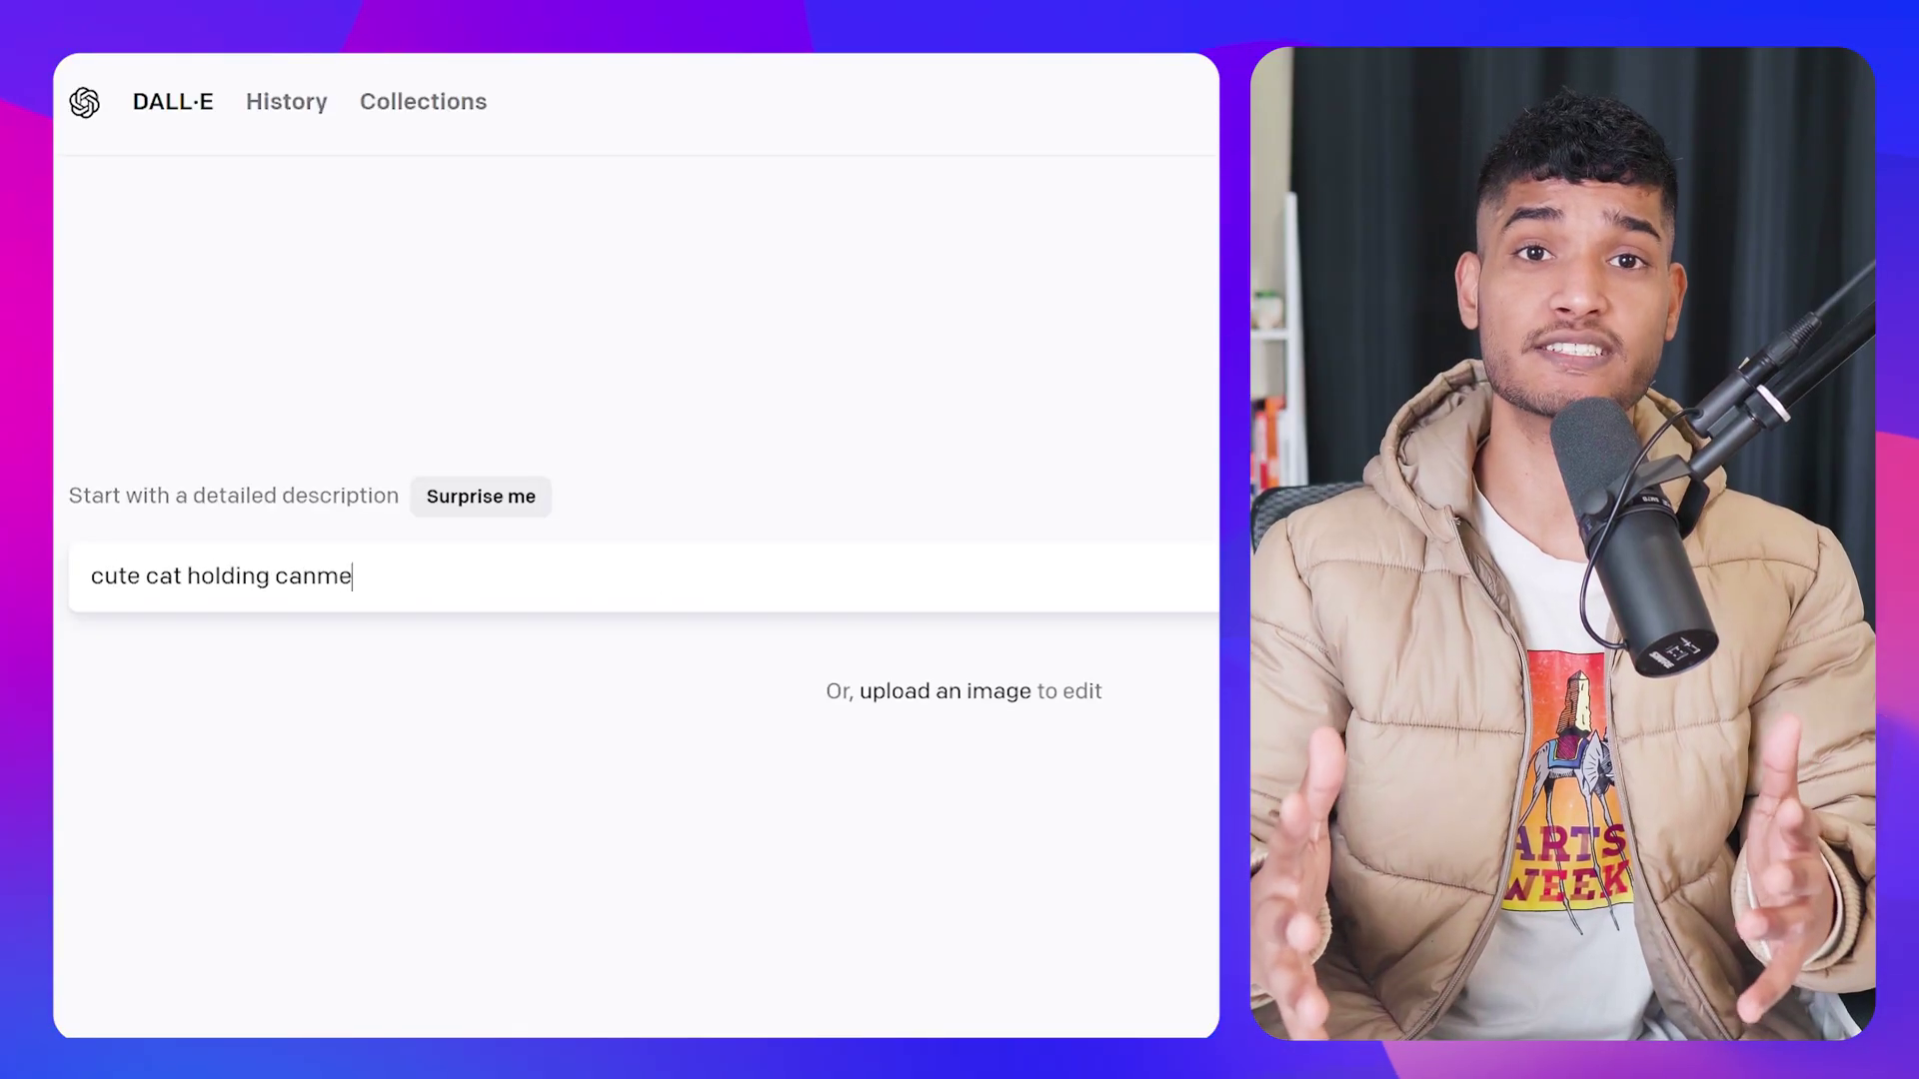
pyautogui.write(' cartoon, white background, white borders')
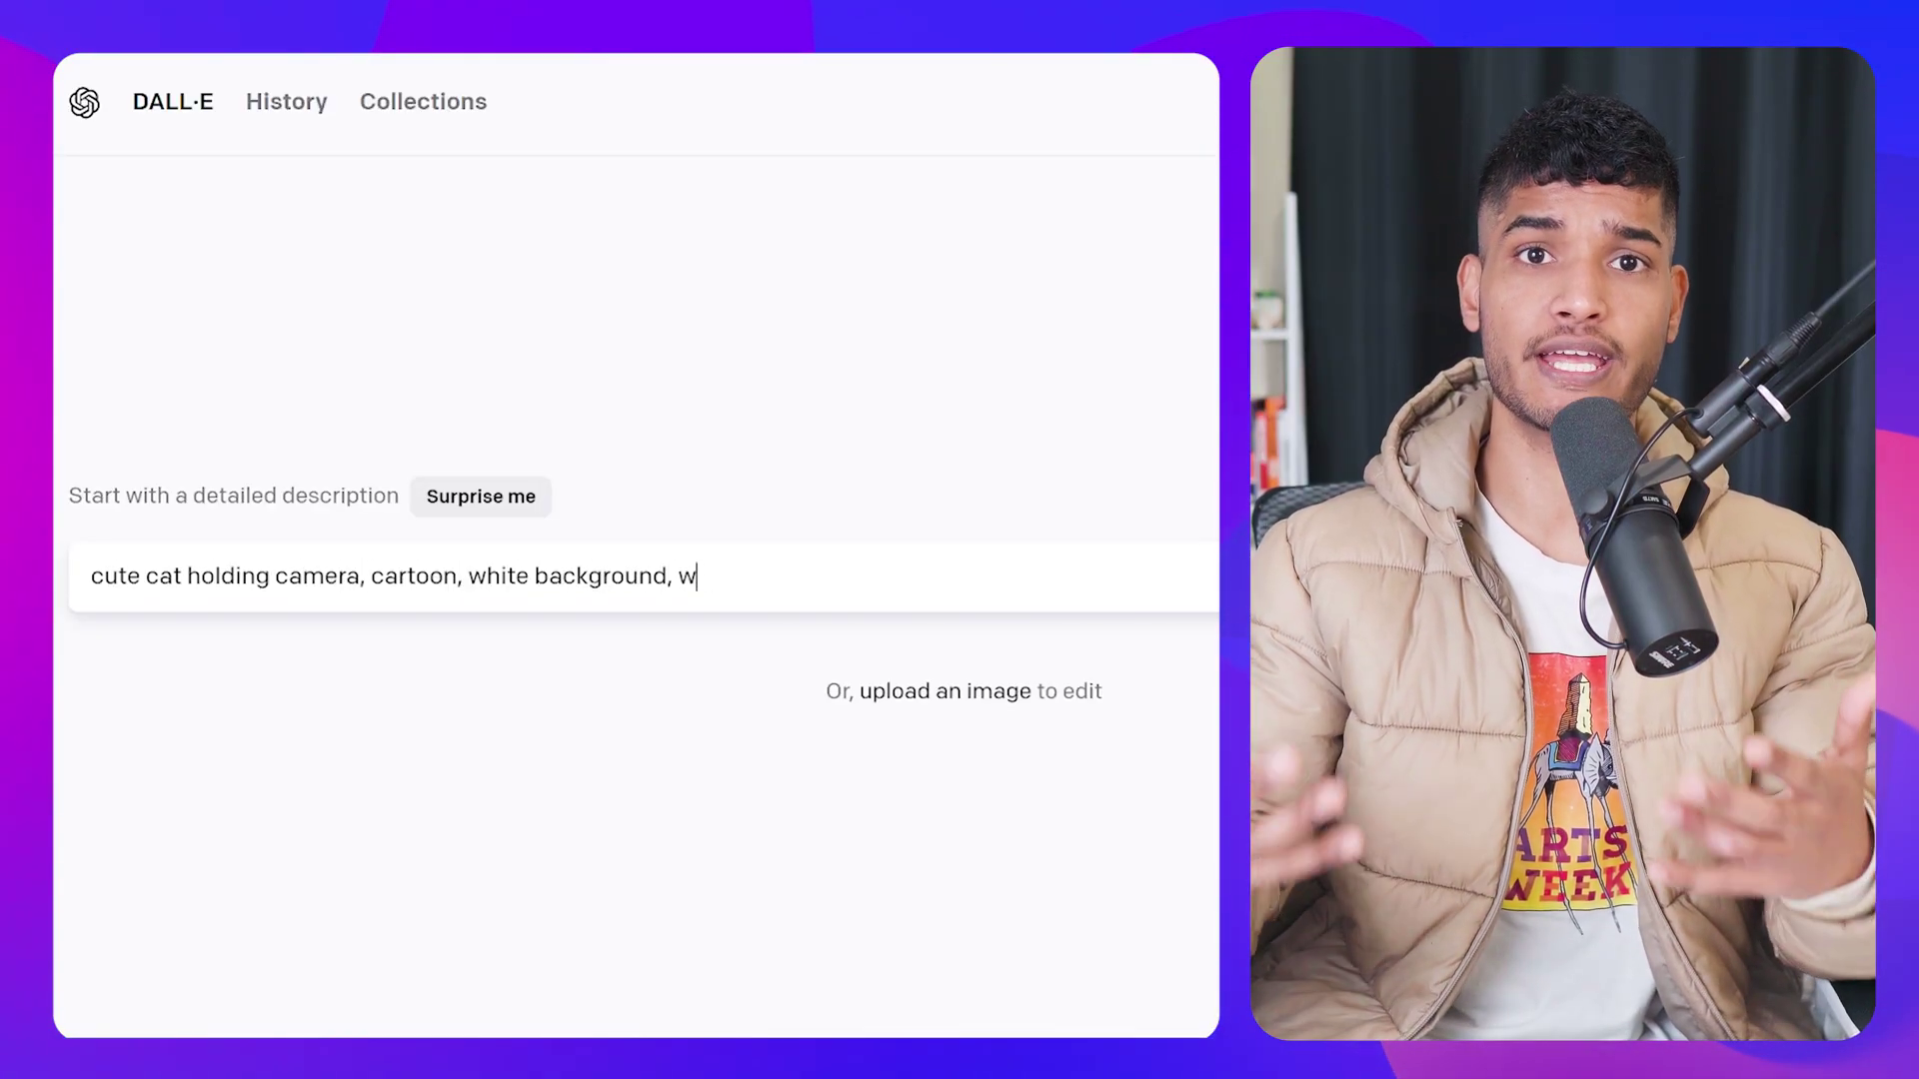
# Step: Submit the 'cute cat holding camera, cartoon, white background' prompt in DALL·E
pyautogui.press('Return')
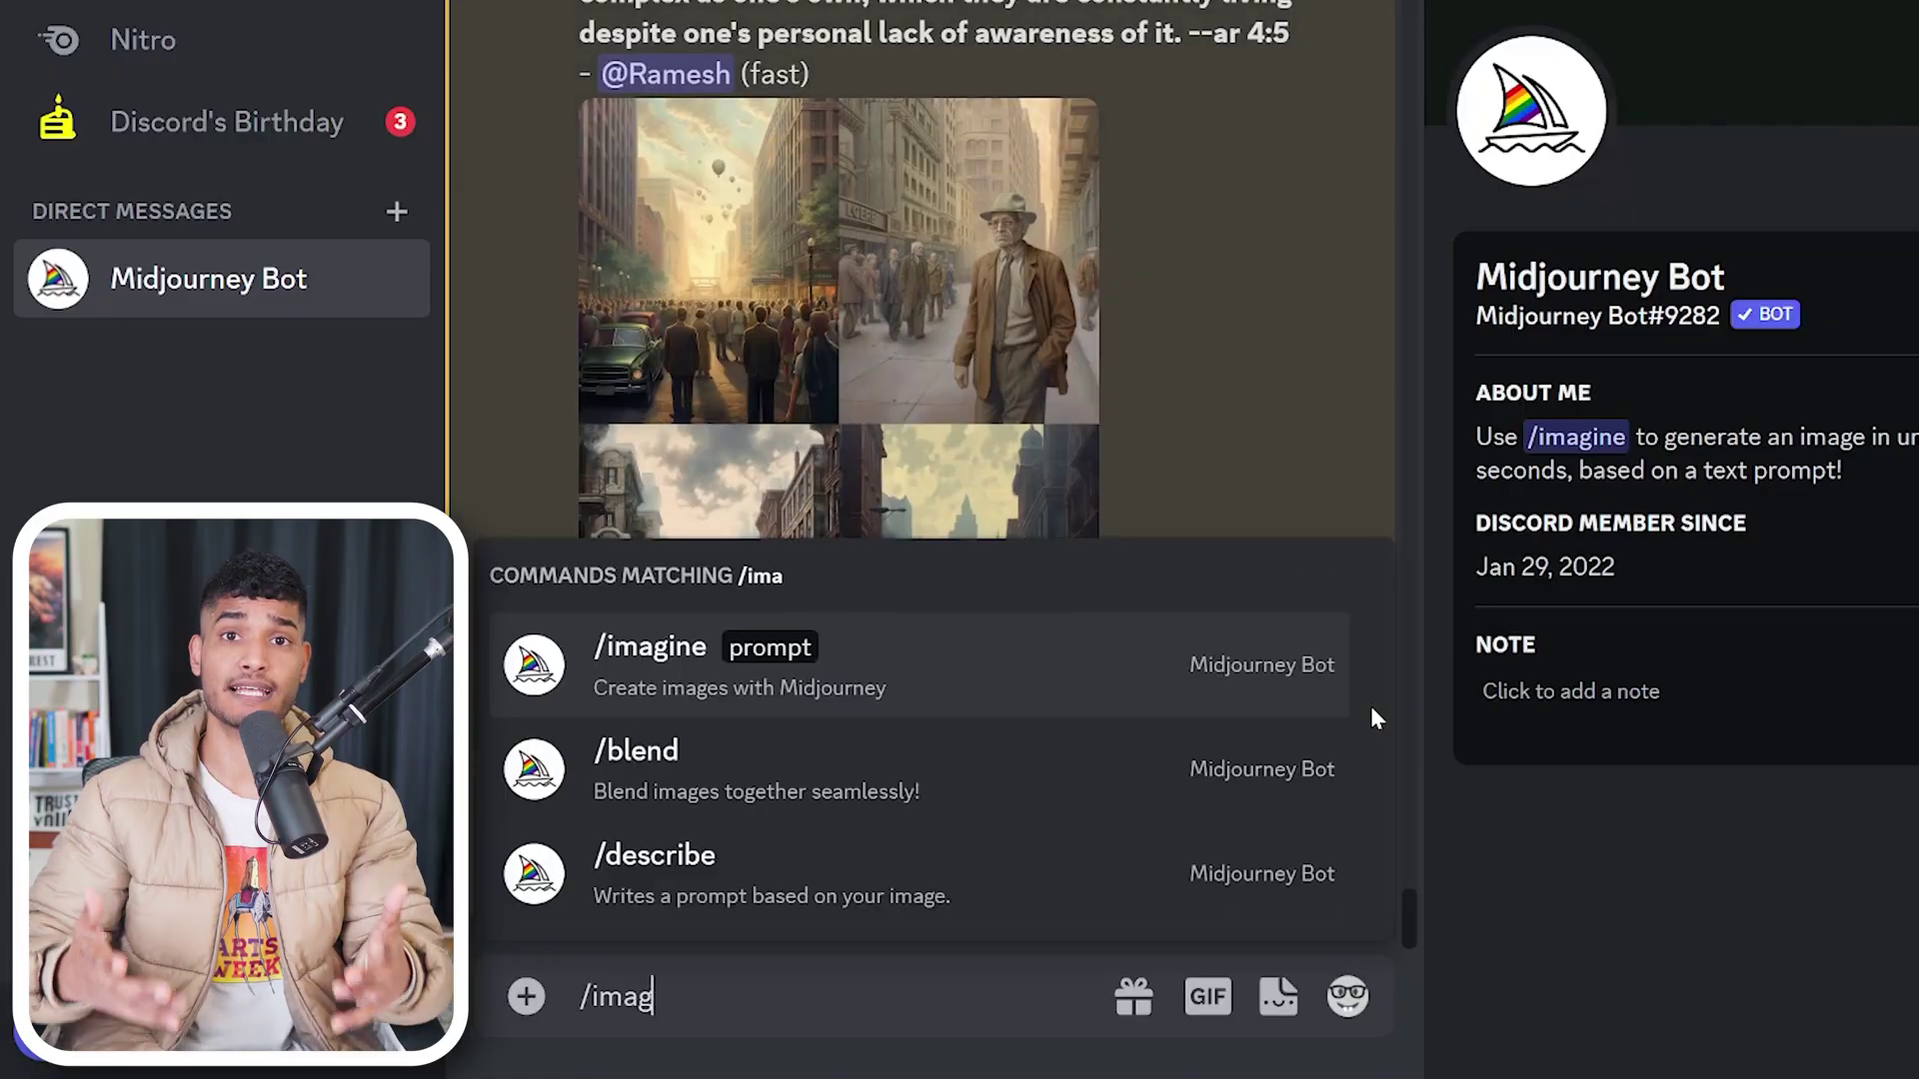
# Step: Run /imagine 'cute cat holding camera, cartoon, white background', upscale U2, and view it full size
pyautogui.write('ine')
pyautogui.press('Tab')
pyautogui.write('cute cat holding camera, cartoon, white backgrou')
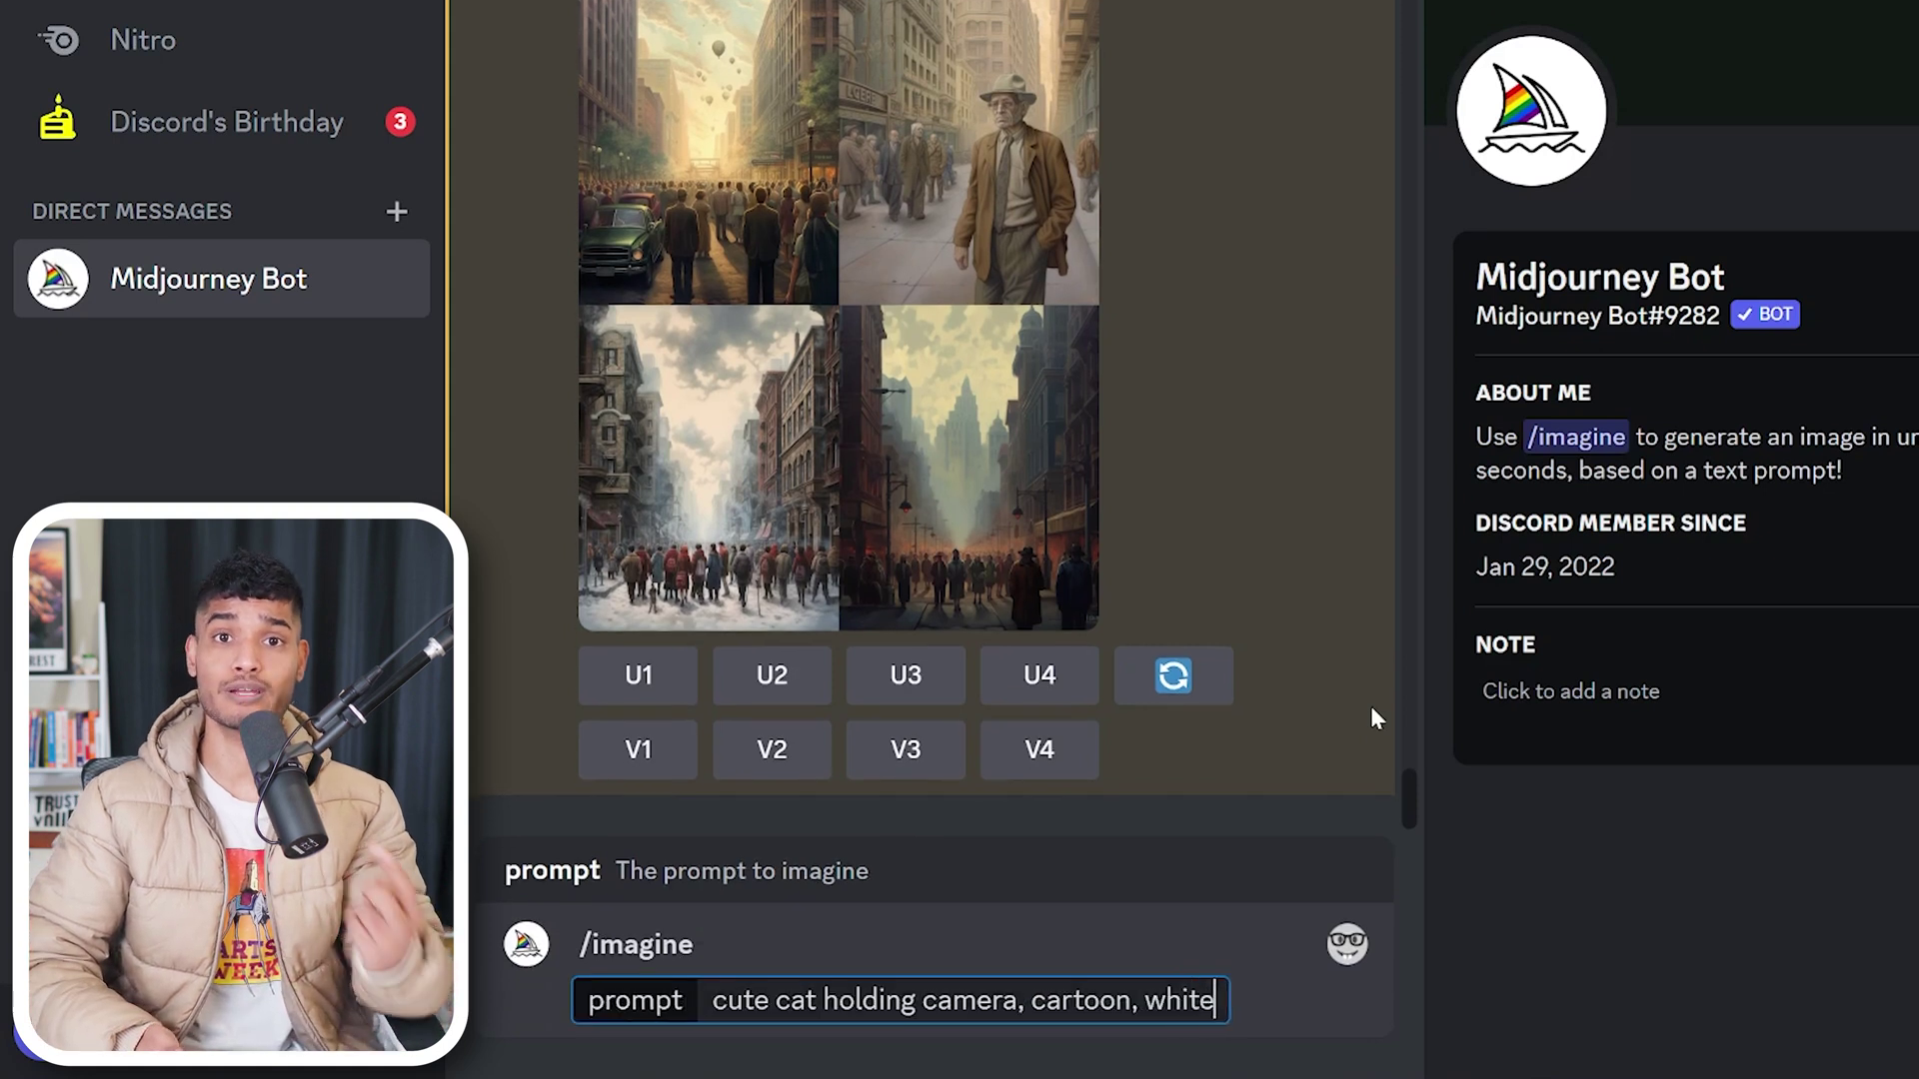
pyautogui.press('Return')
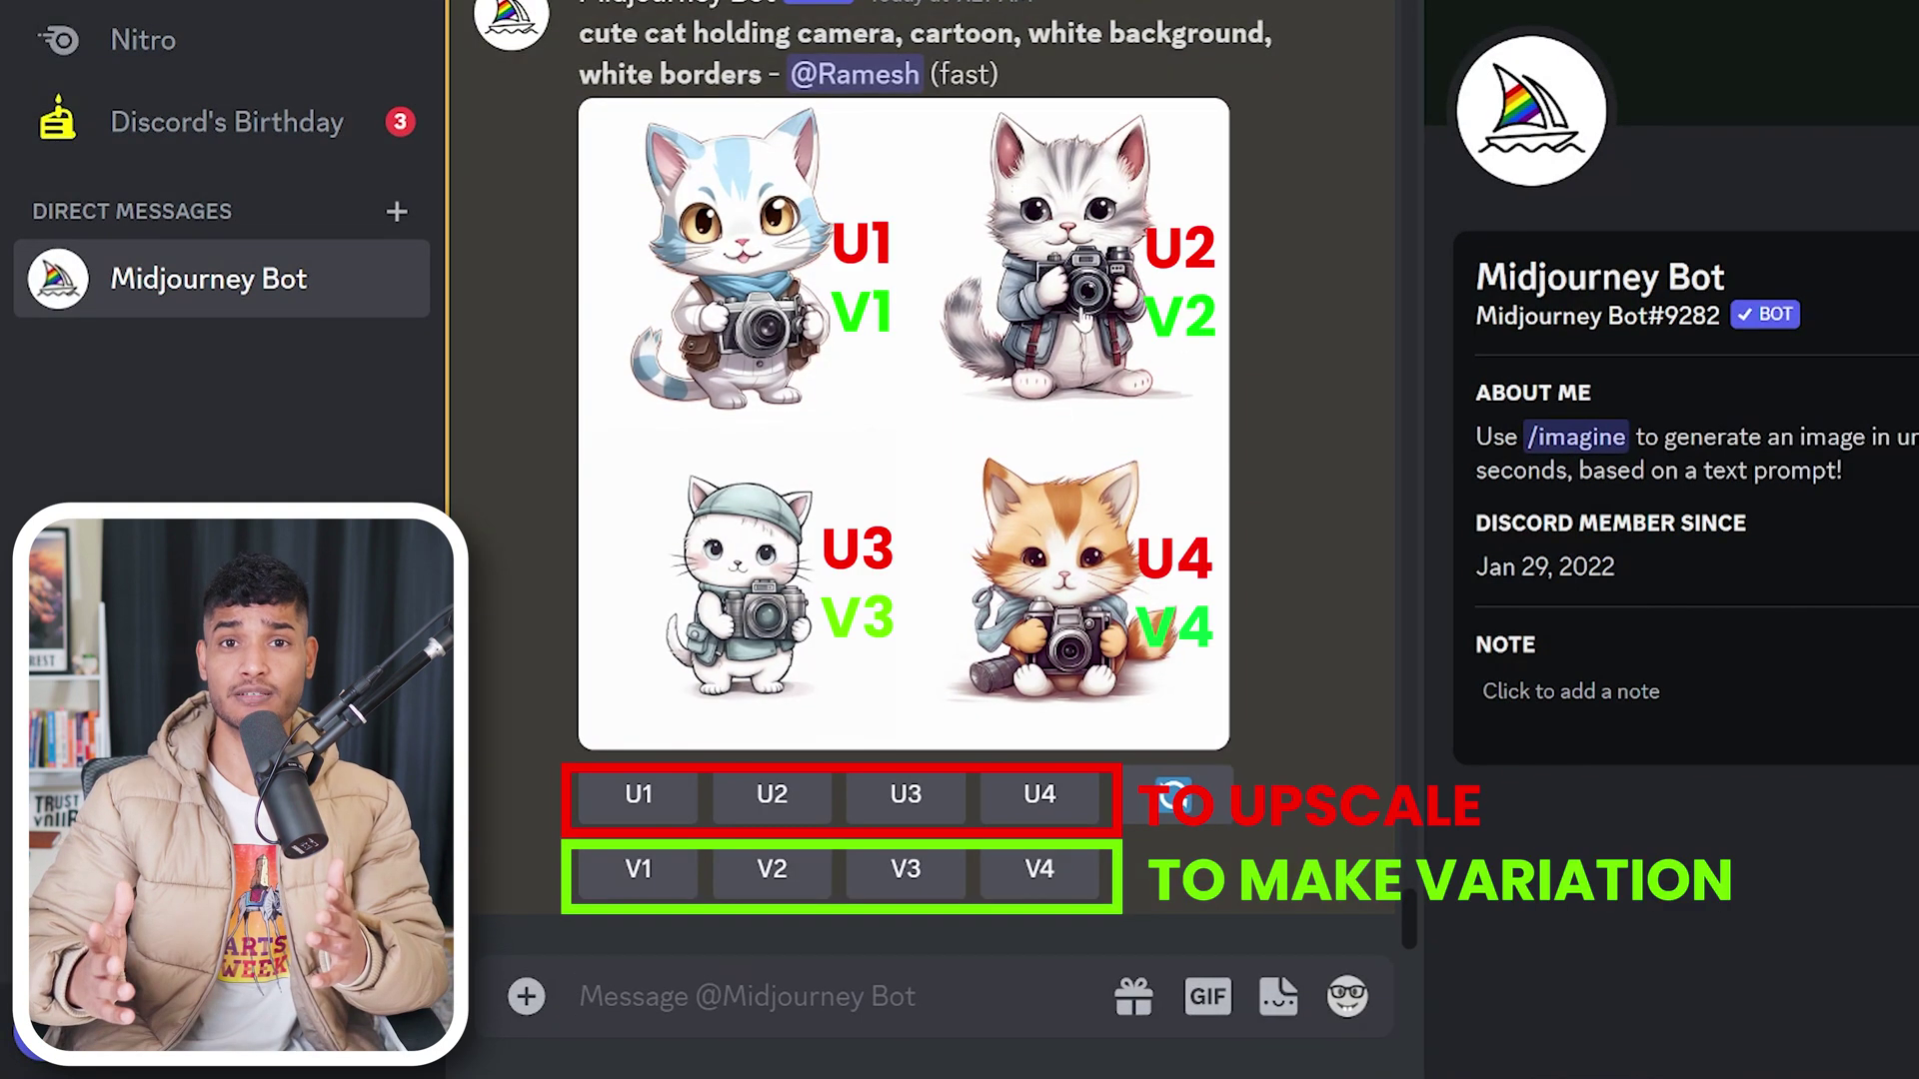
pyautogui.click(768, 793)
pyautogui.click(1031, 436)
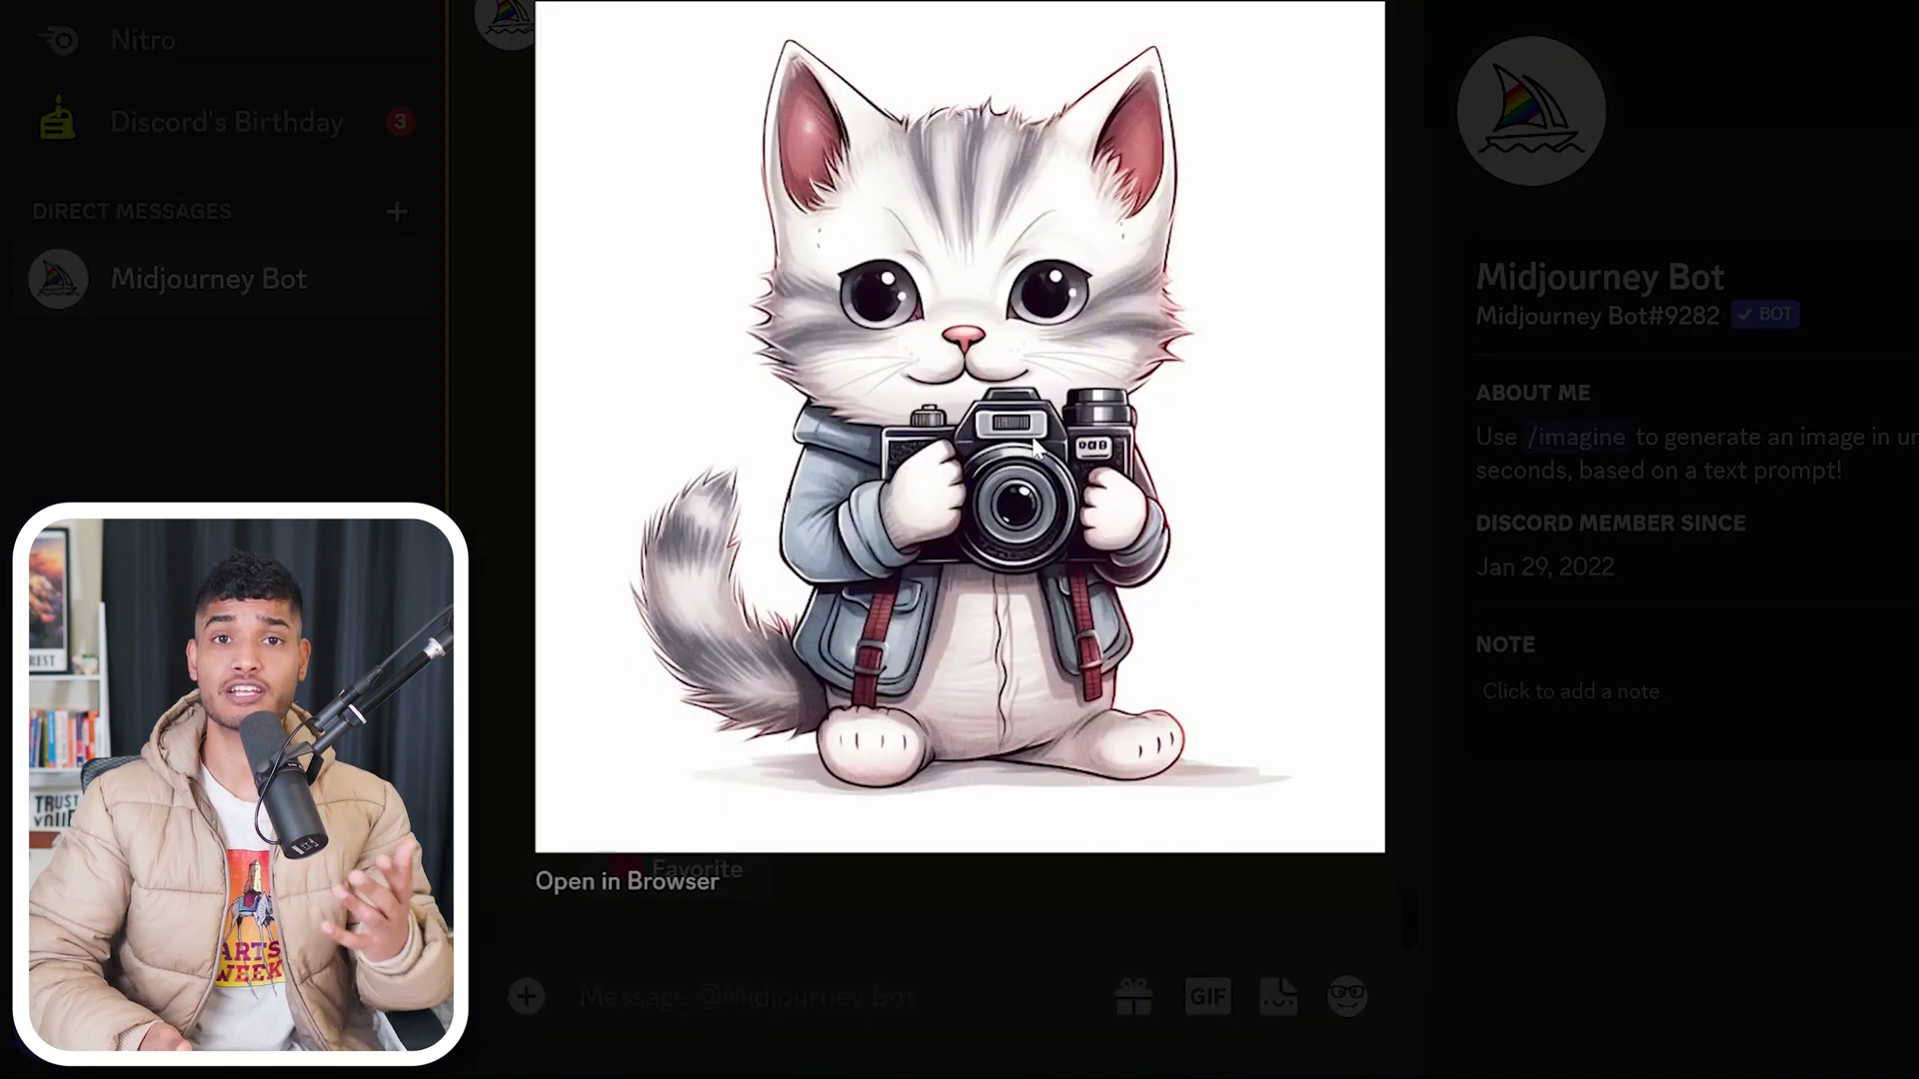
# Step: Save the upscaled cat image as a PNG from Chrome and bring it into Photopea
pyautogui.click(640, 883)
pyautogui.rightClick(1015, 410)
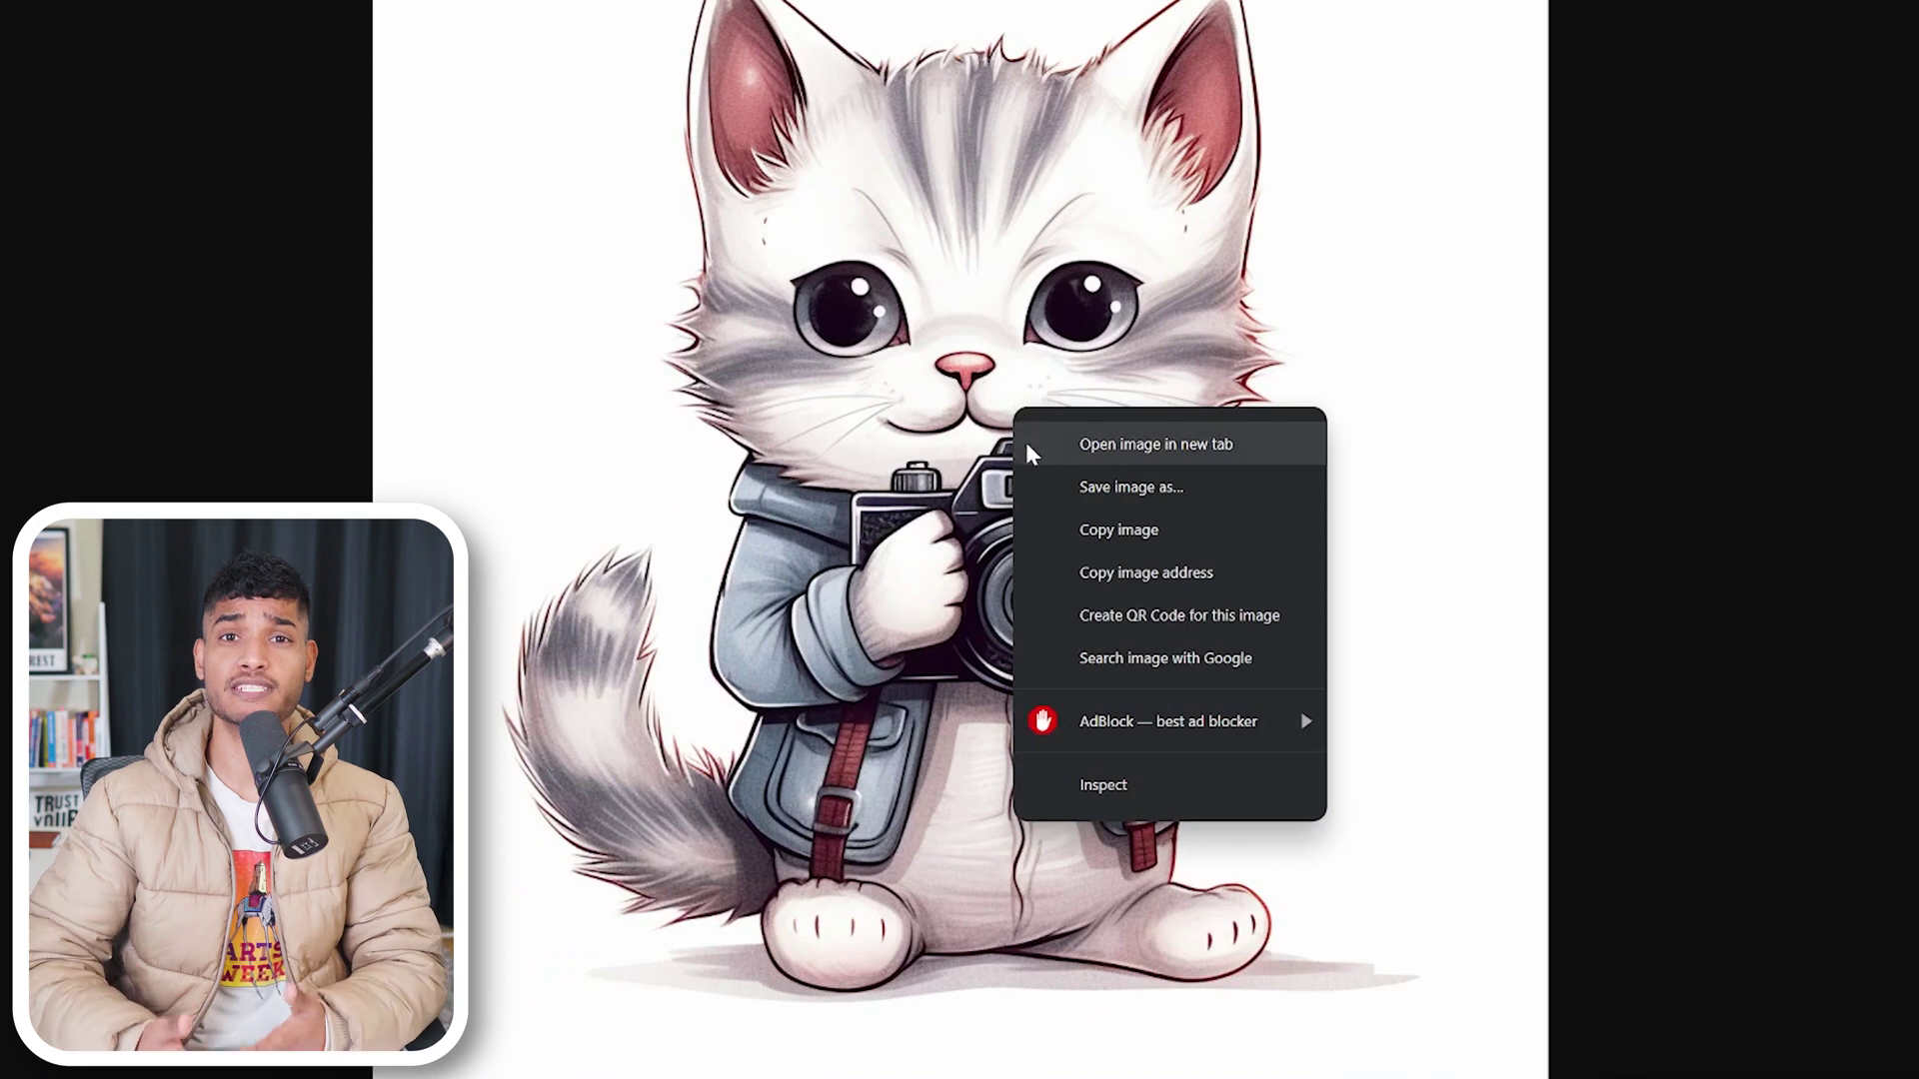
pyautogui.click(1079, 504)
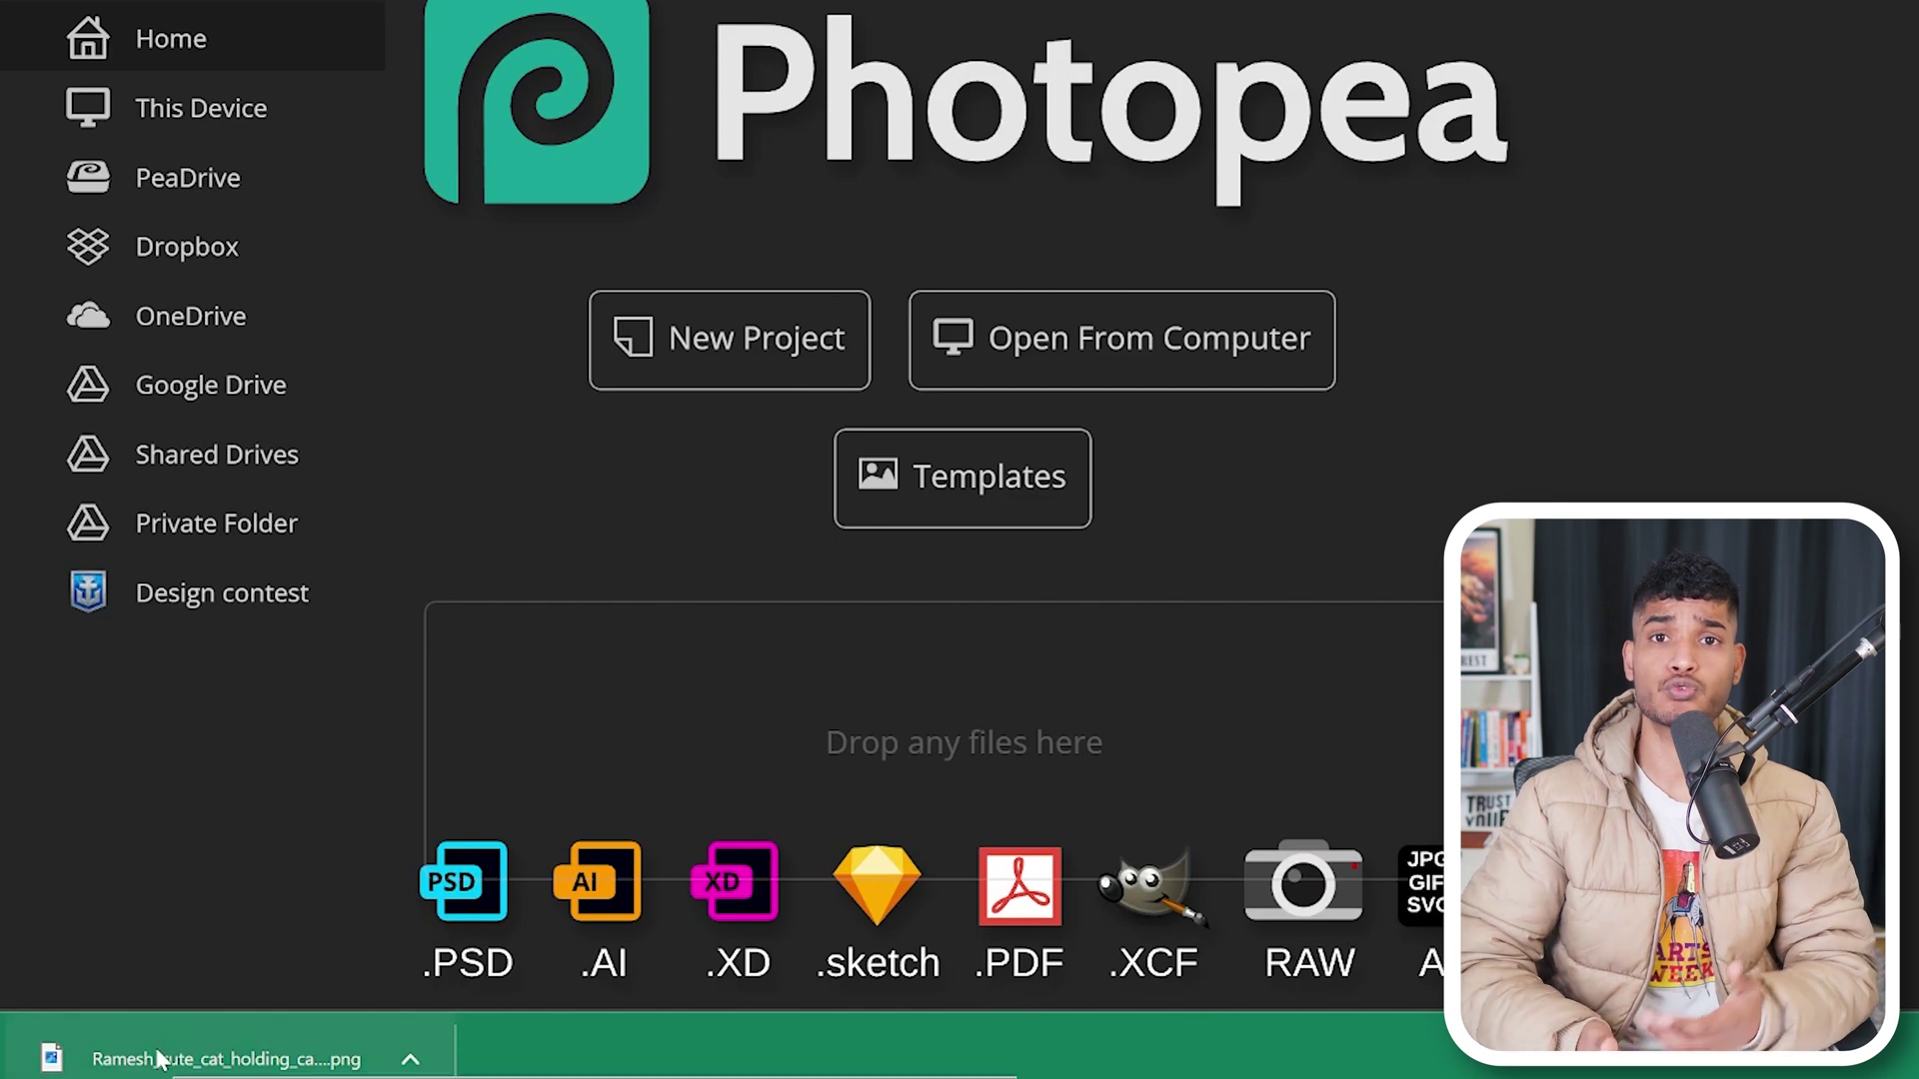
pyautogui.moveTo(215, 1057); pyautogui.dragTo(872, 352)
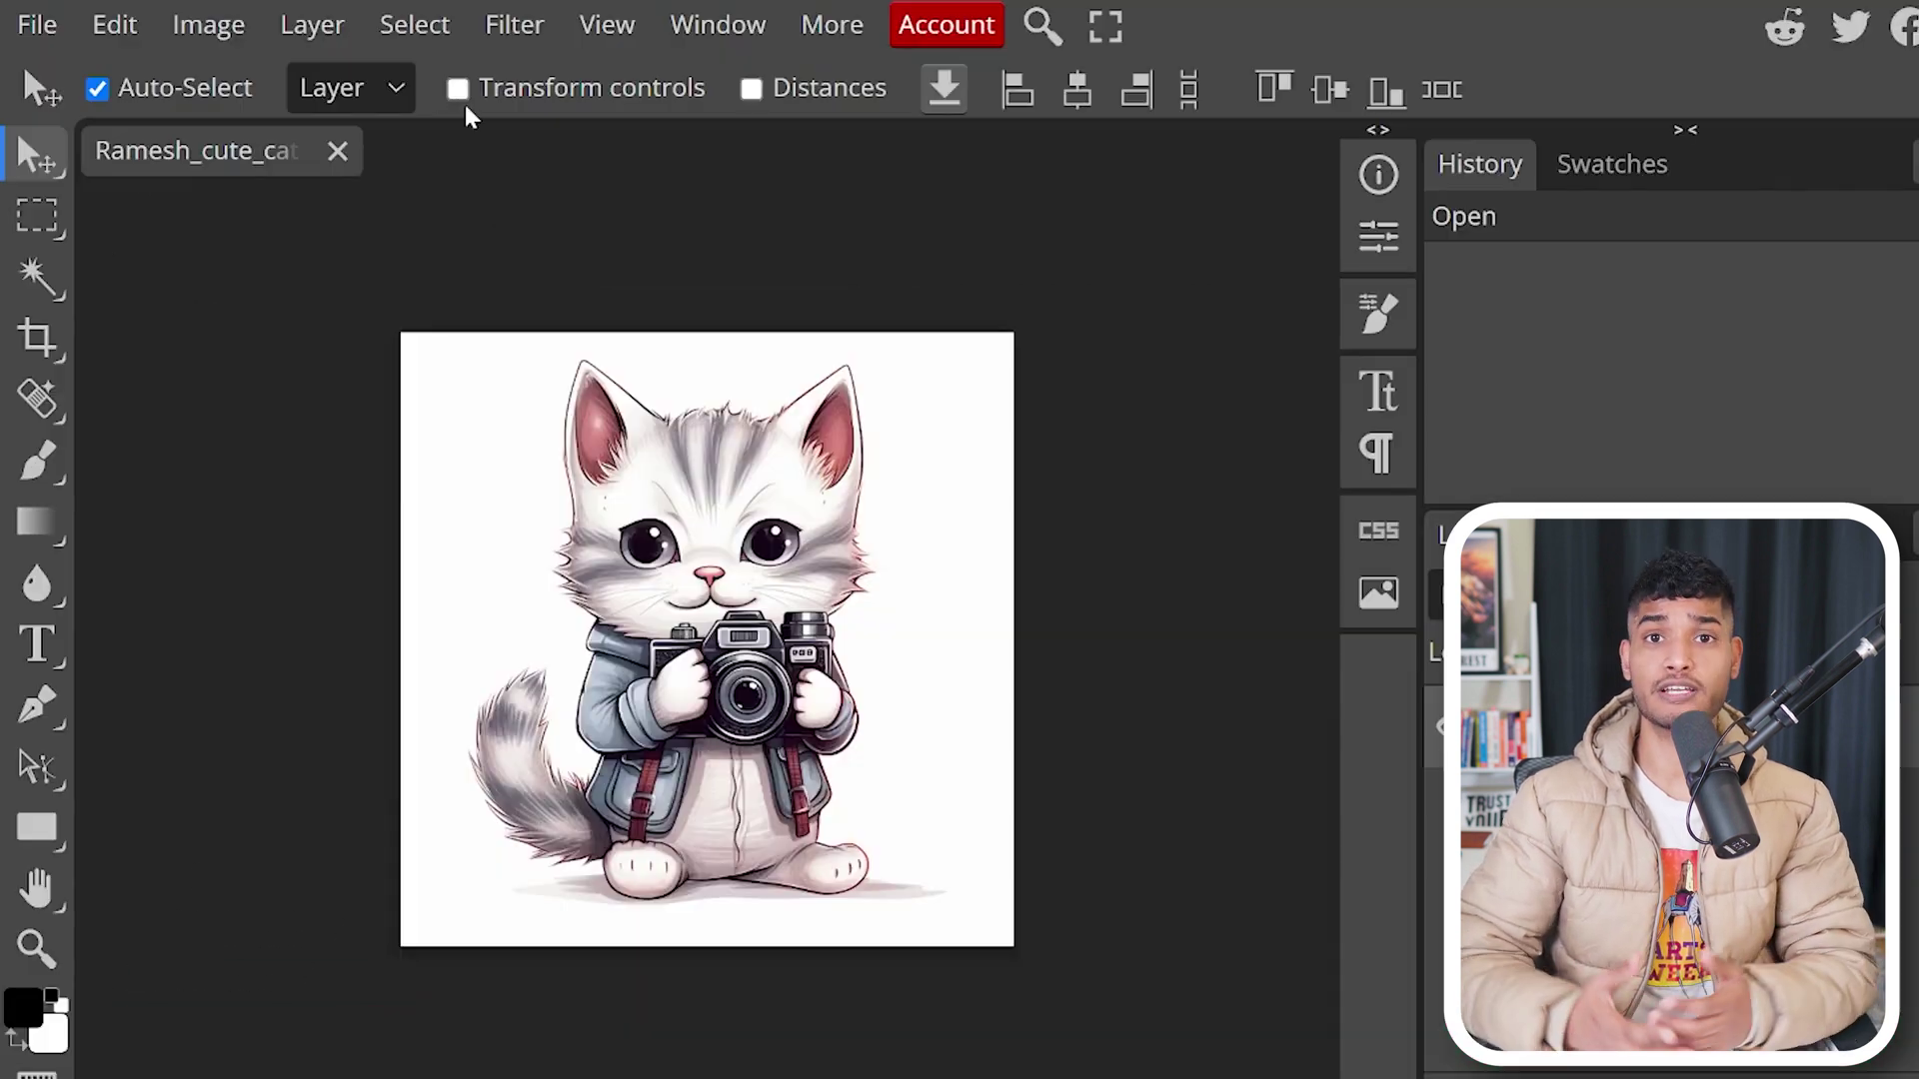
# Step: Remove the cat's white background with Select > Remove BG and begin exporting the cut-out
pyautogui.click(410, 40)
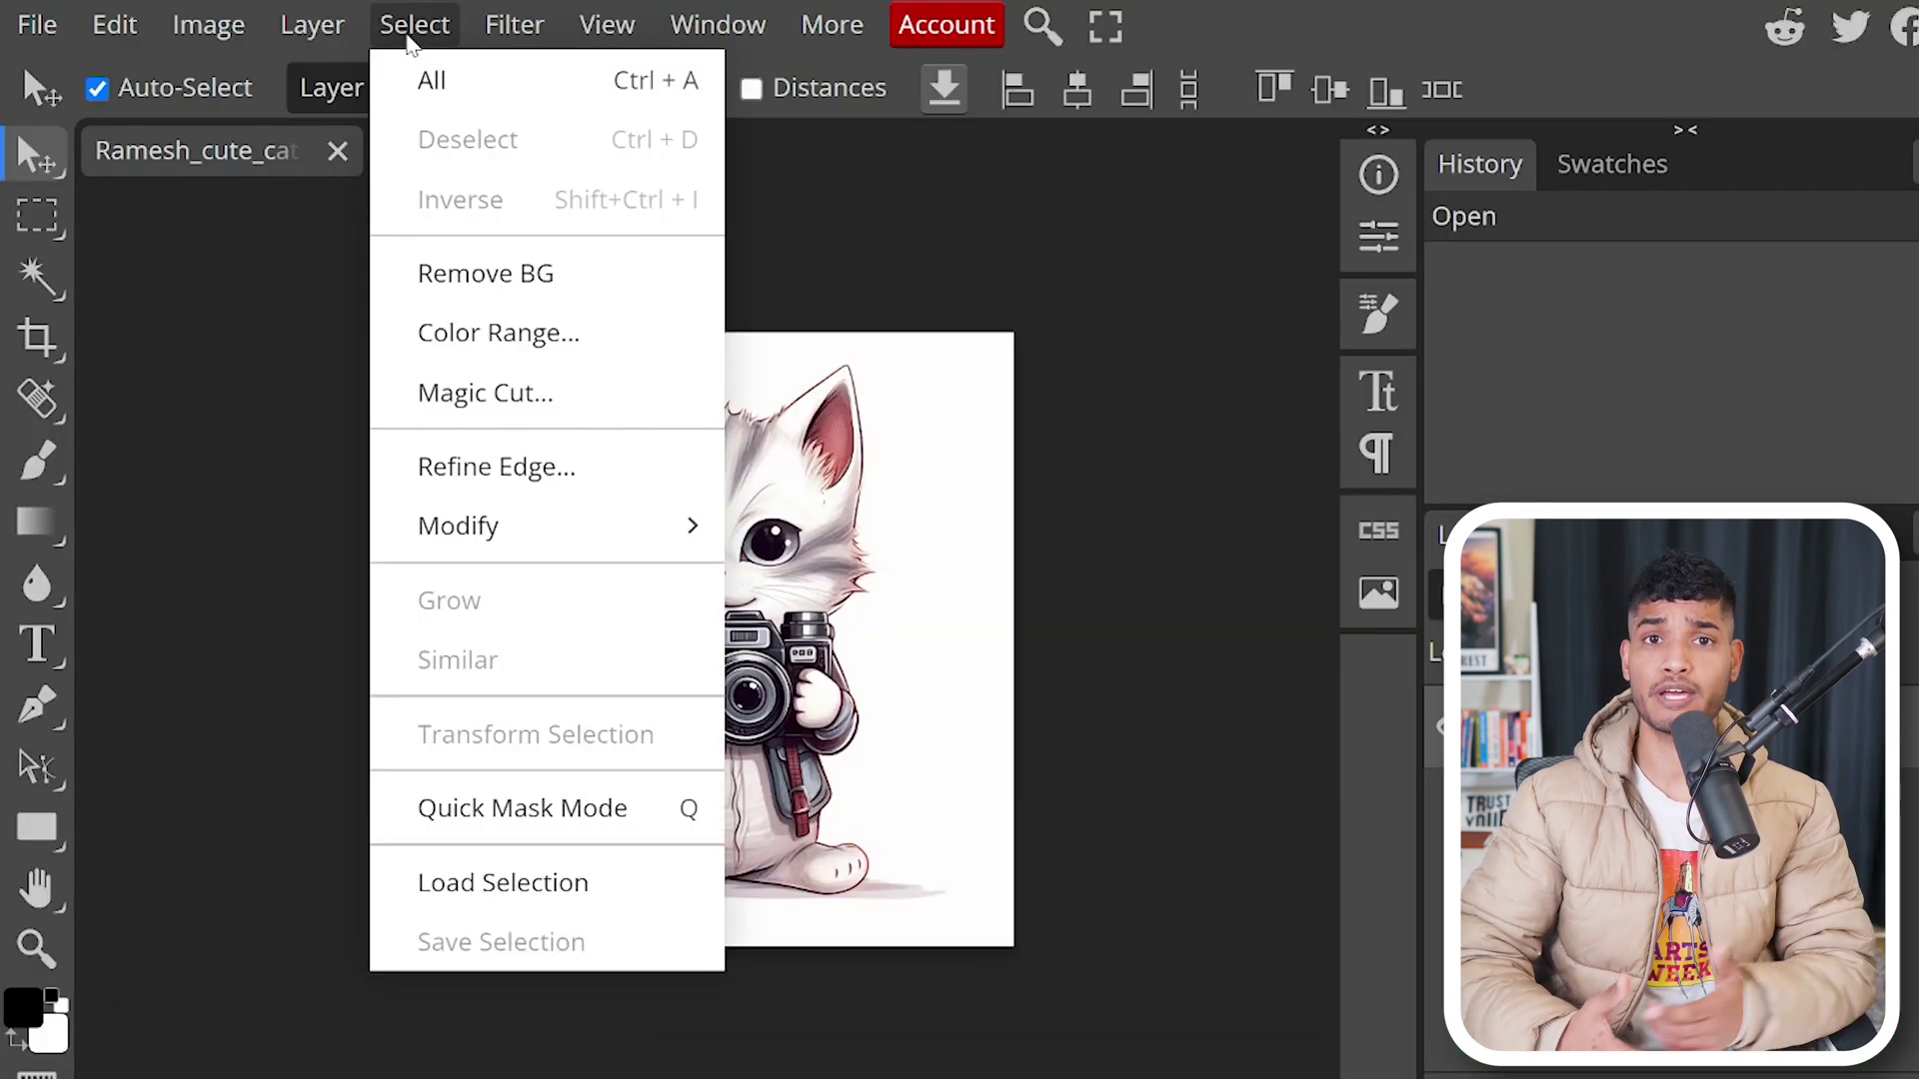
pyautogui.click(440, 273)
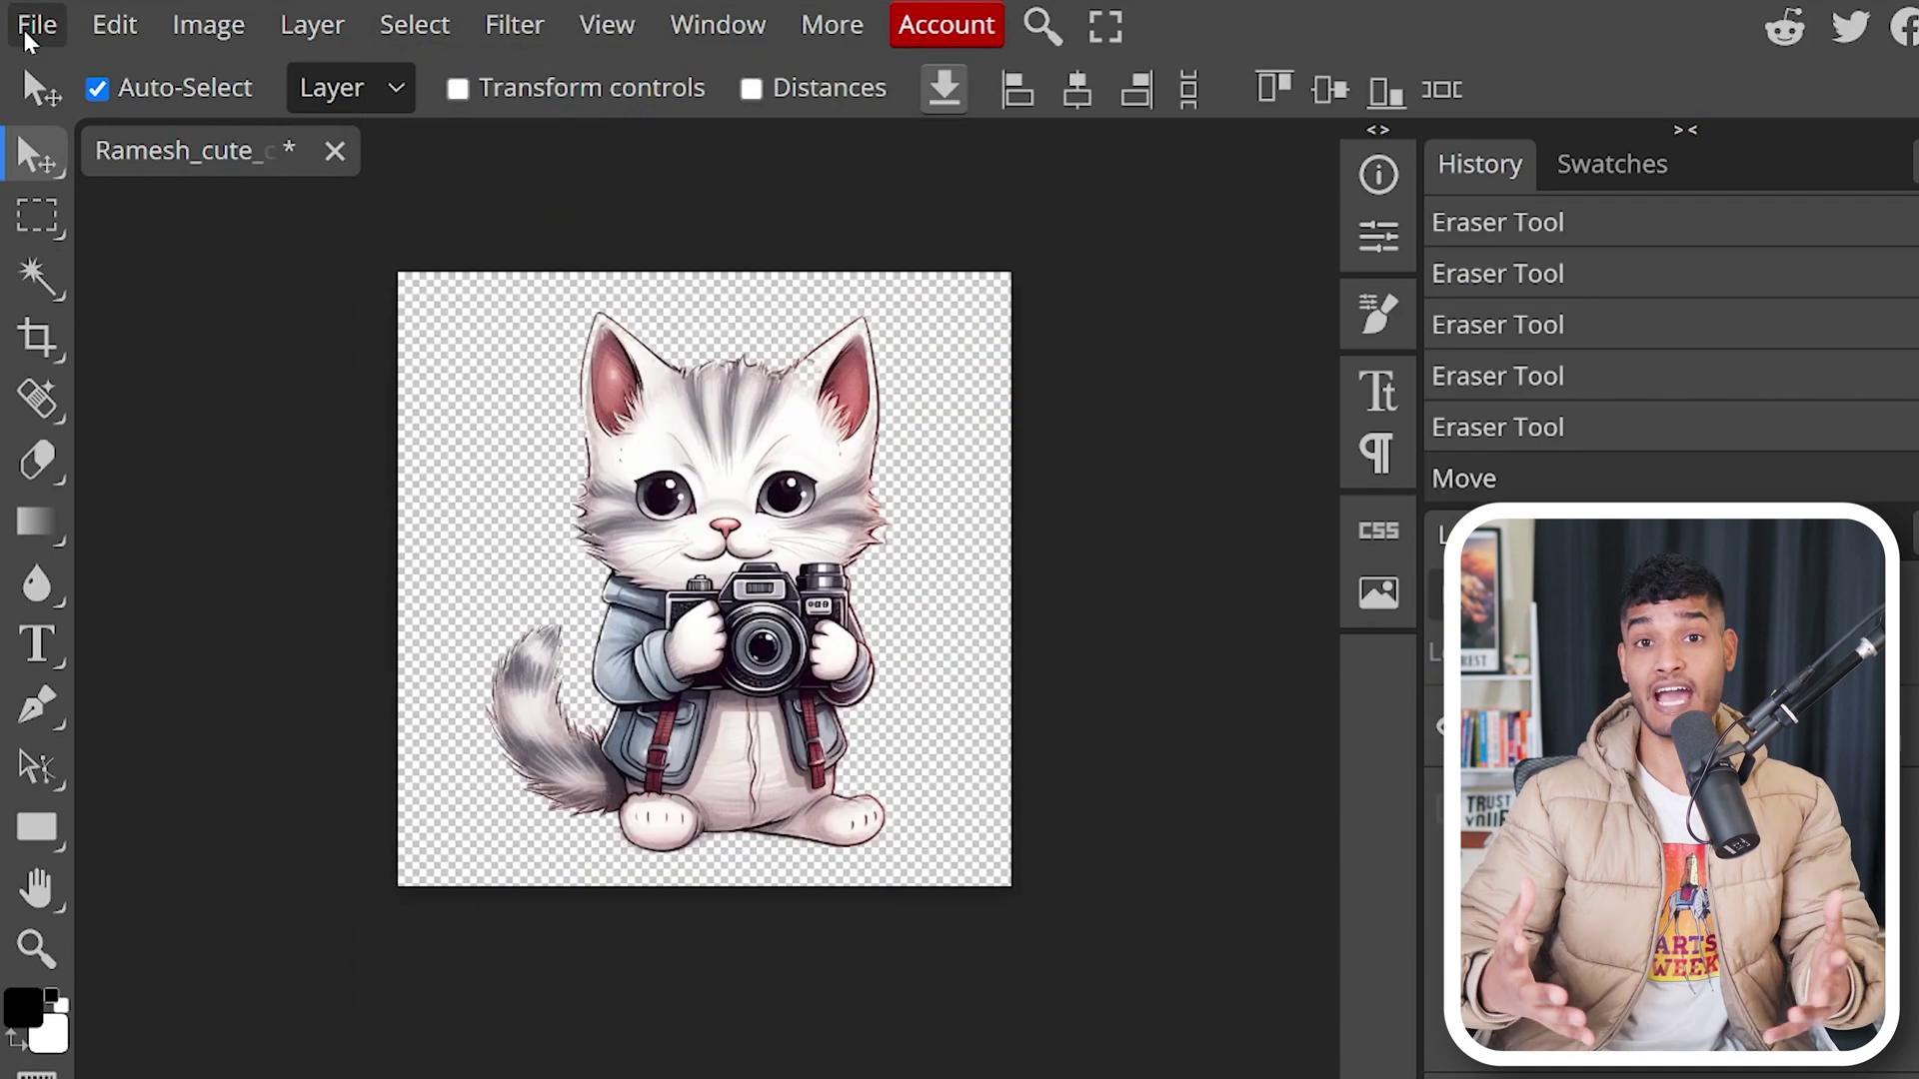
pyautogui.click(37, 24)
# Step: Paste the cat onto the mockup, scale it to 294×294 above the quote, and duplicate the mockup rightward
pyautogui.moveTo(272, 602)
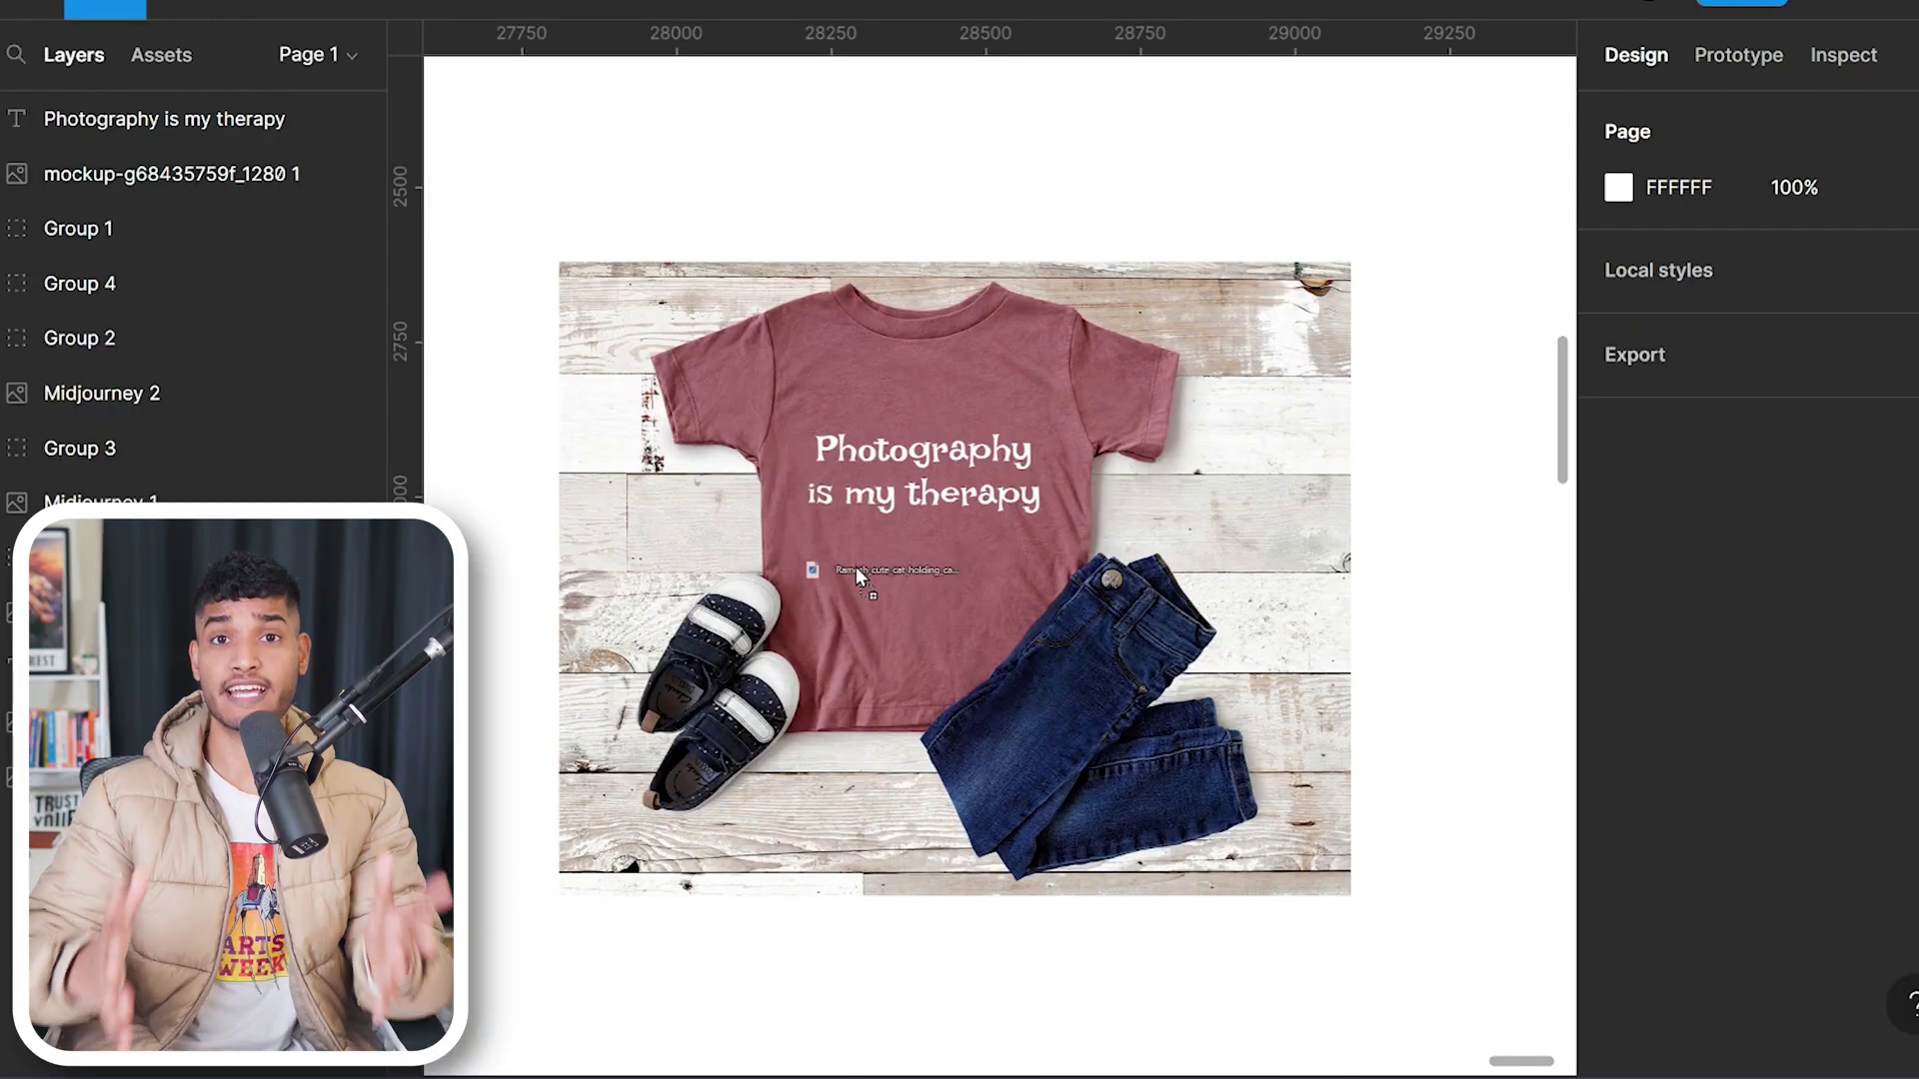
pyautogui.hotkey('ctrl', 'v')
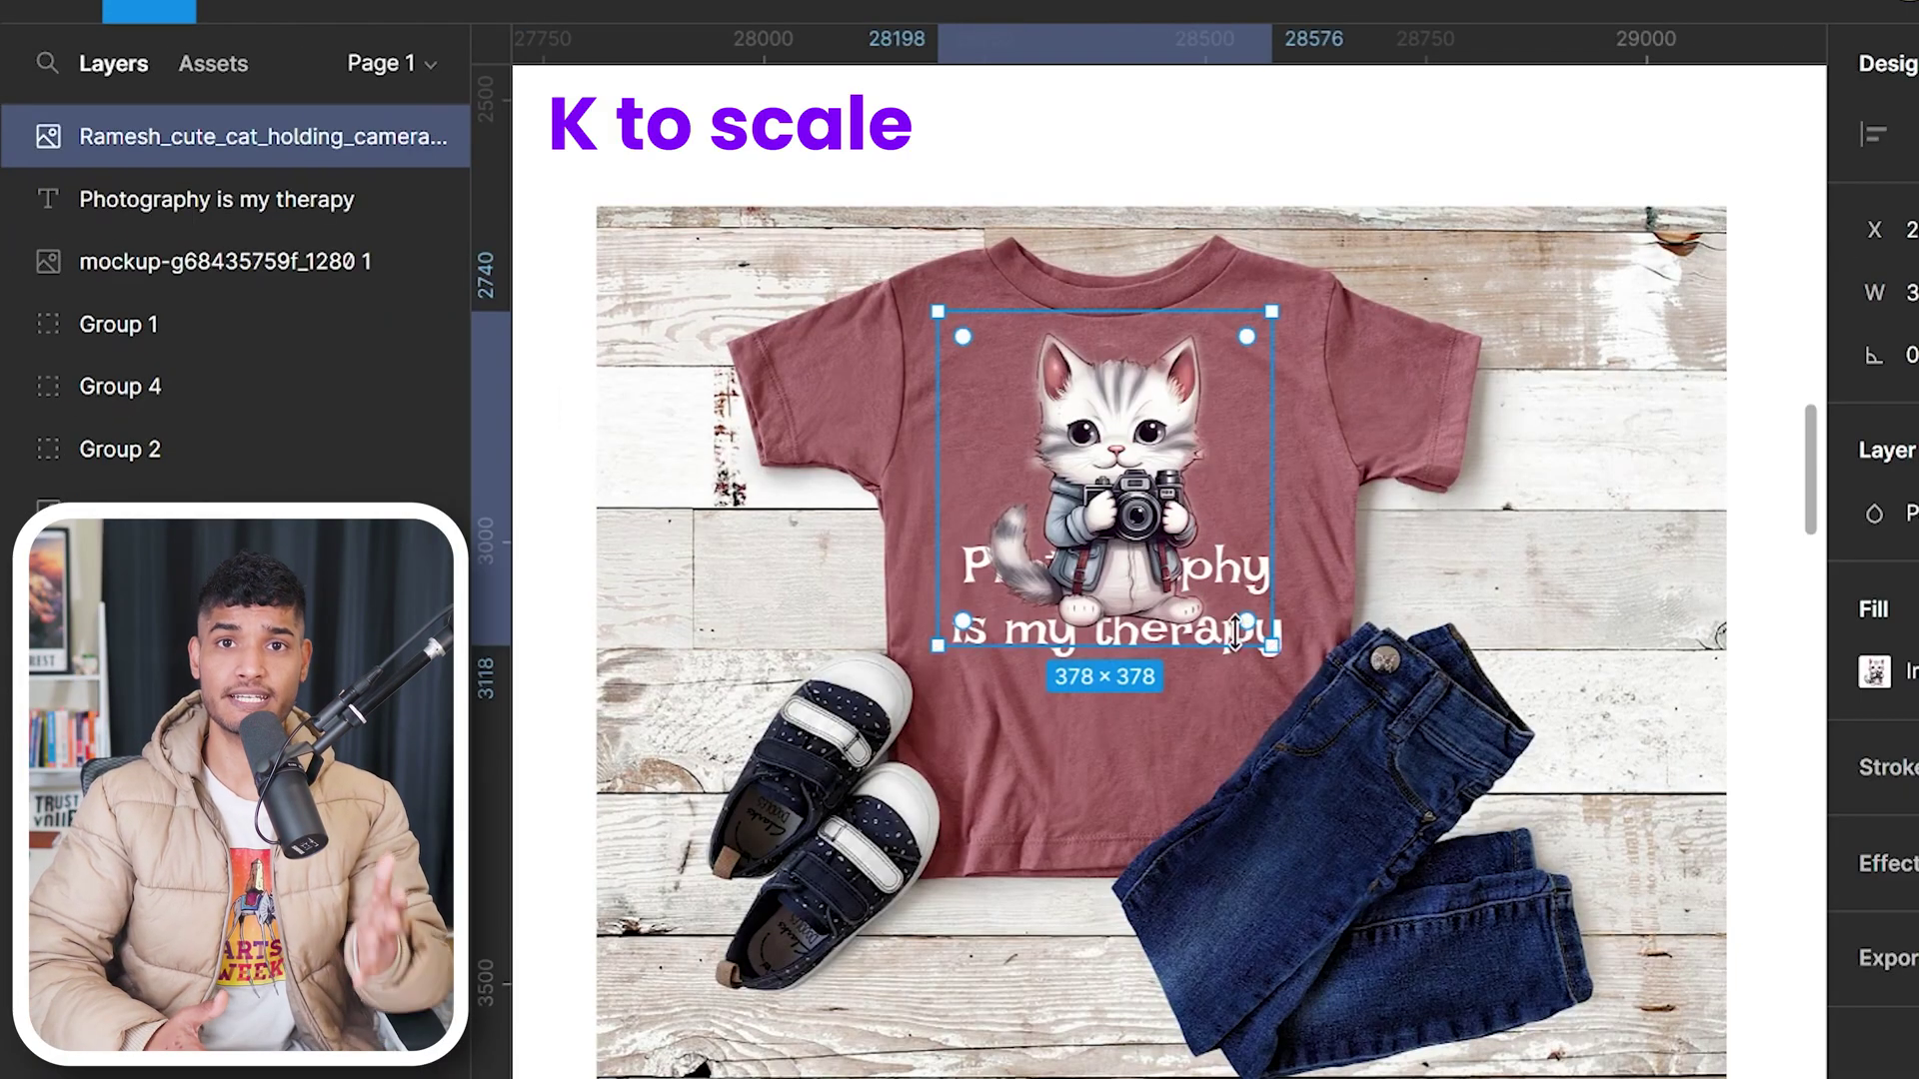
pyautogui.press('k')
pyautogui.moveTo(1289, 665); pyautogui.dragTo(1189, 565)
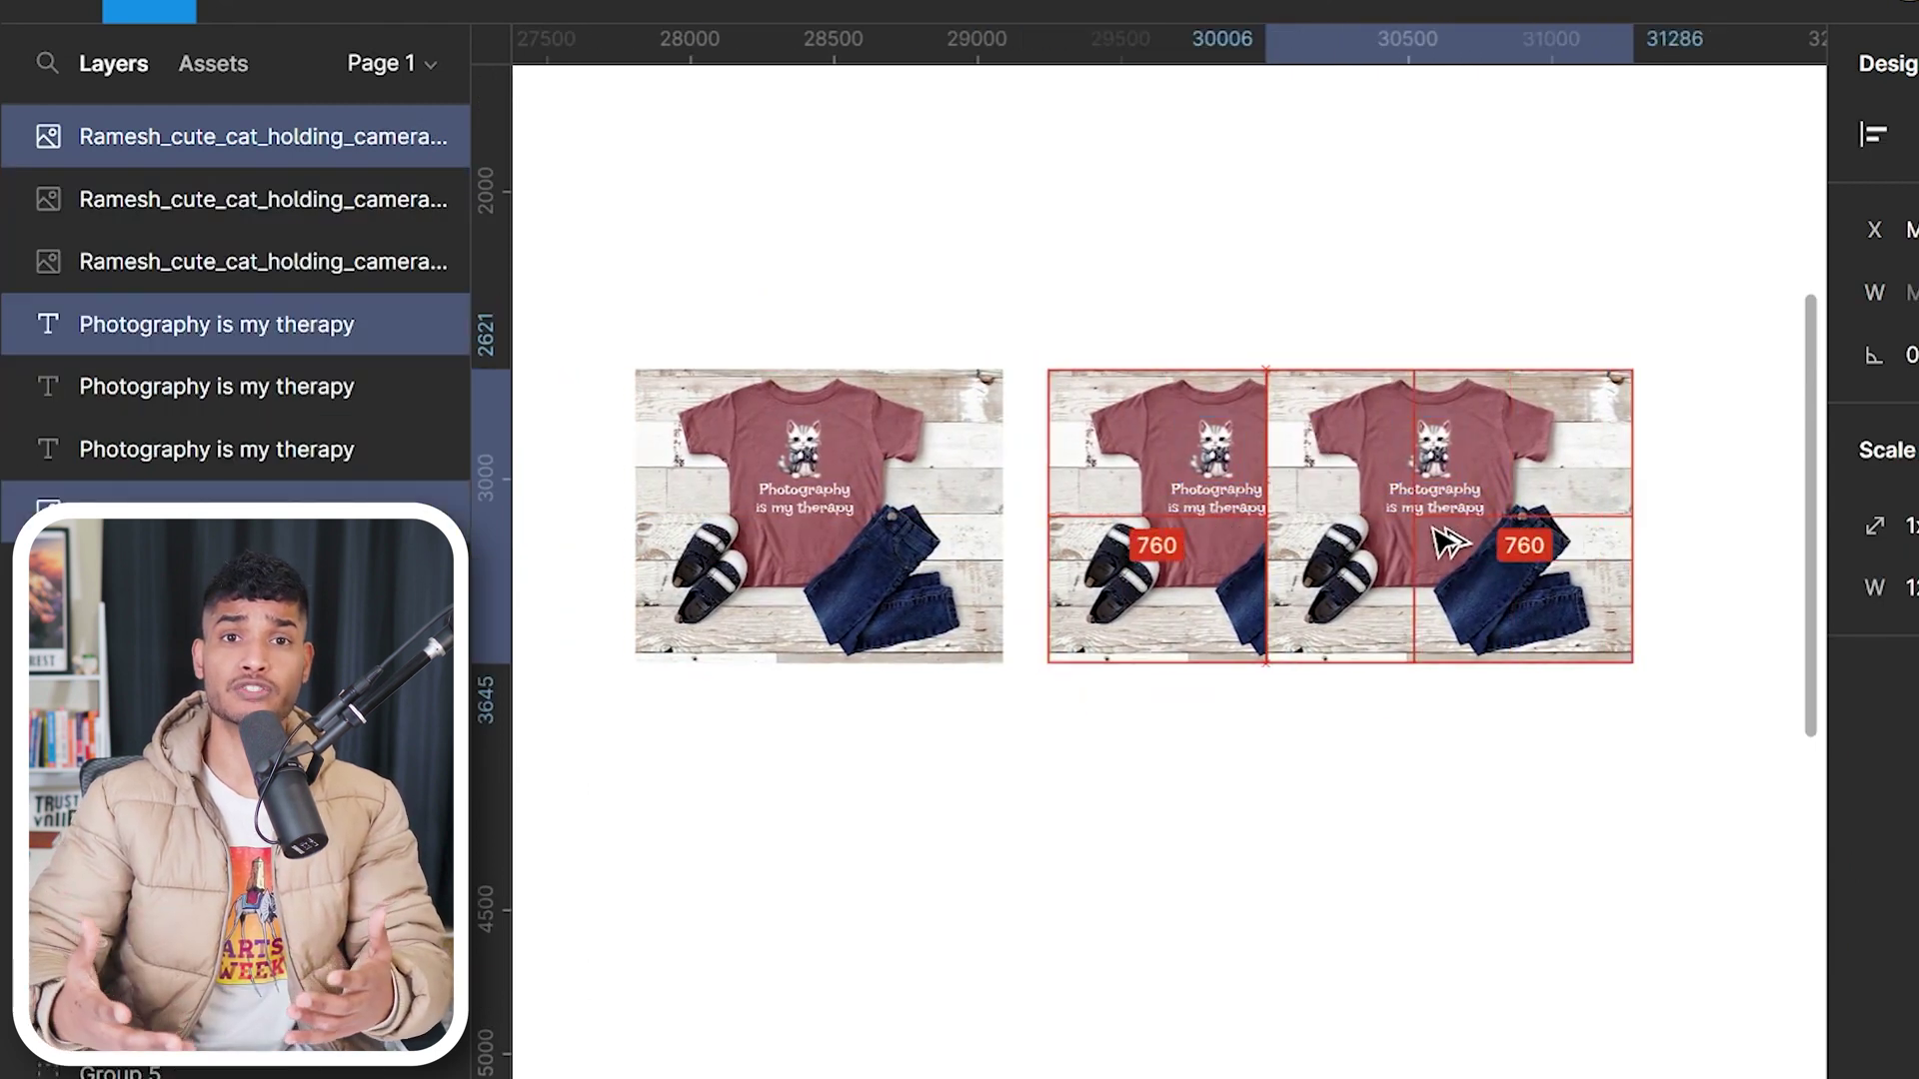
pyautogui.moveTo(1394, 543); pyautogui.dragTo(1584, 543)
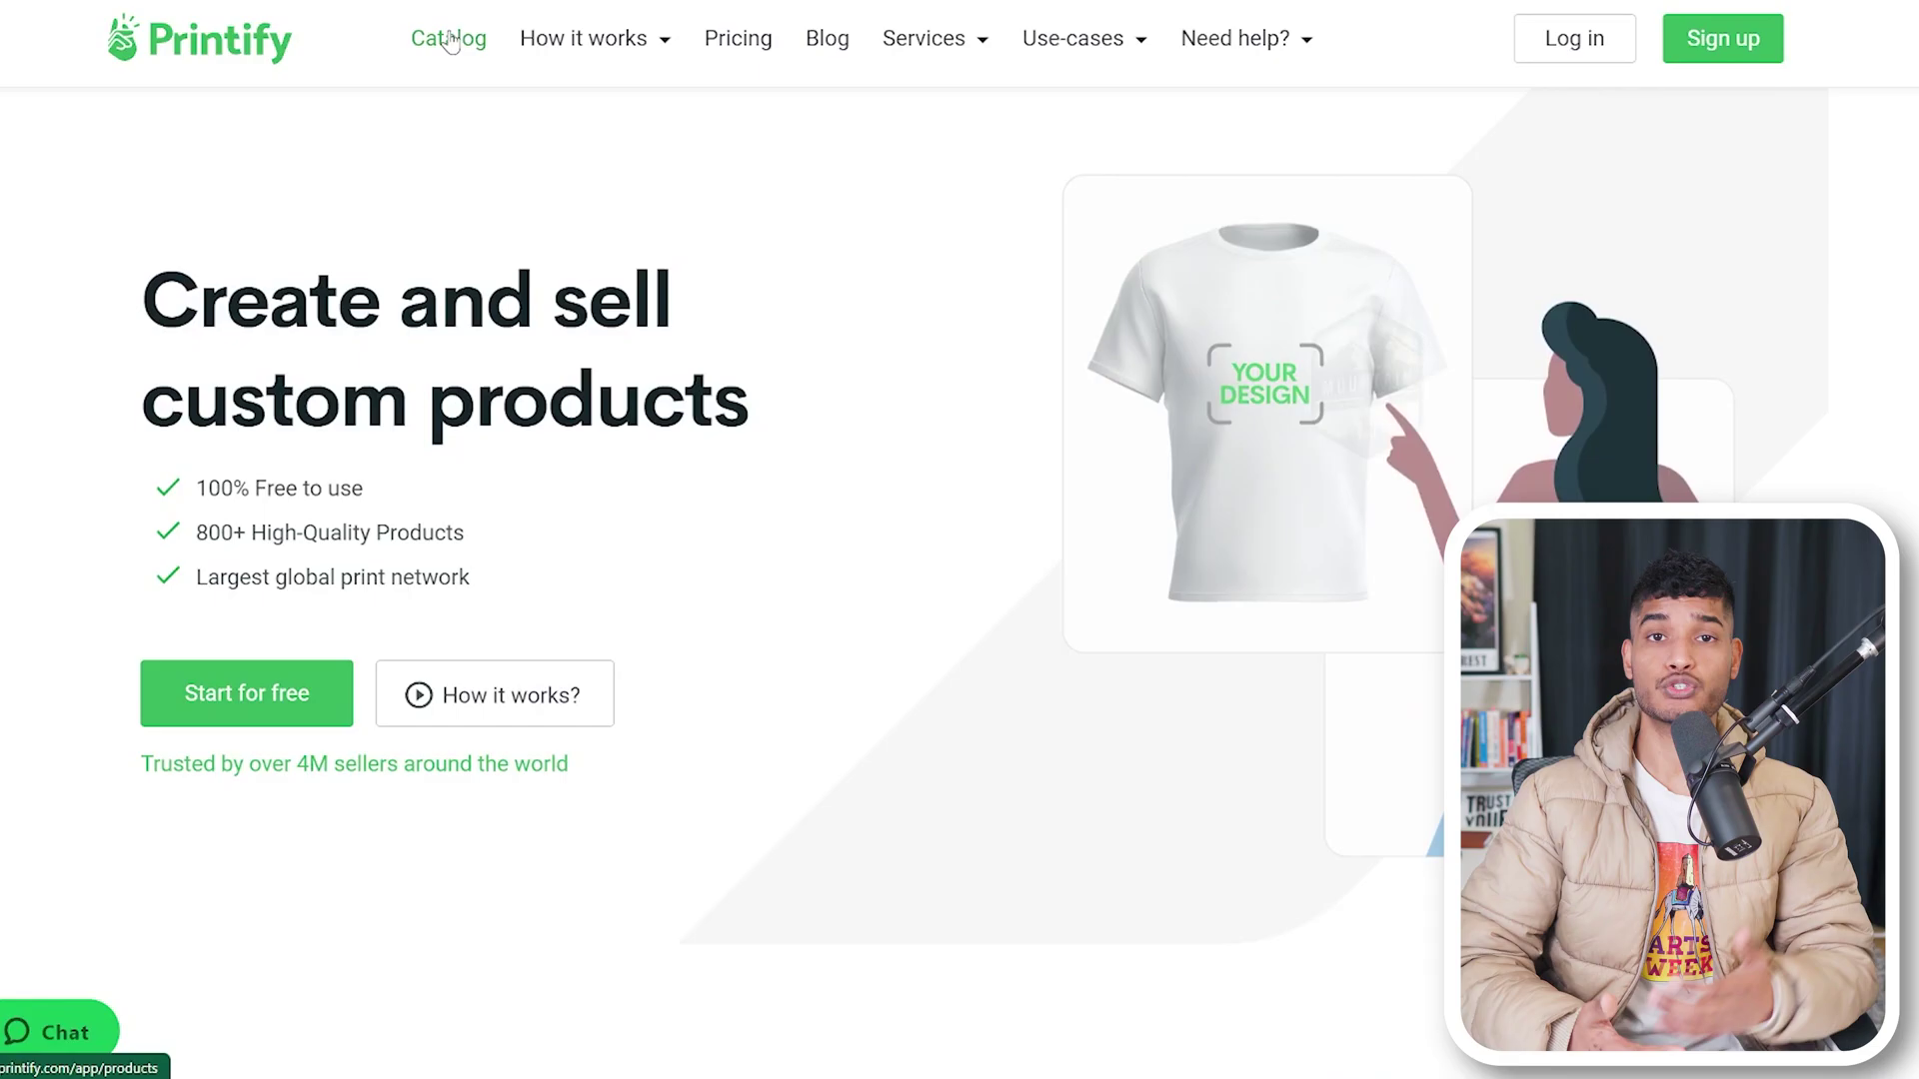
# Step: Open the Unisex Jersey Short Sleeve Tee in Printify and start designing with Monster Digital
pyautogui.click(453, 38)
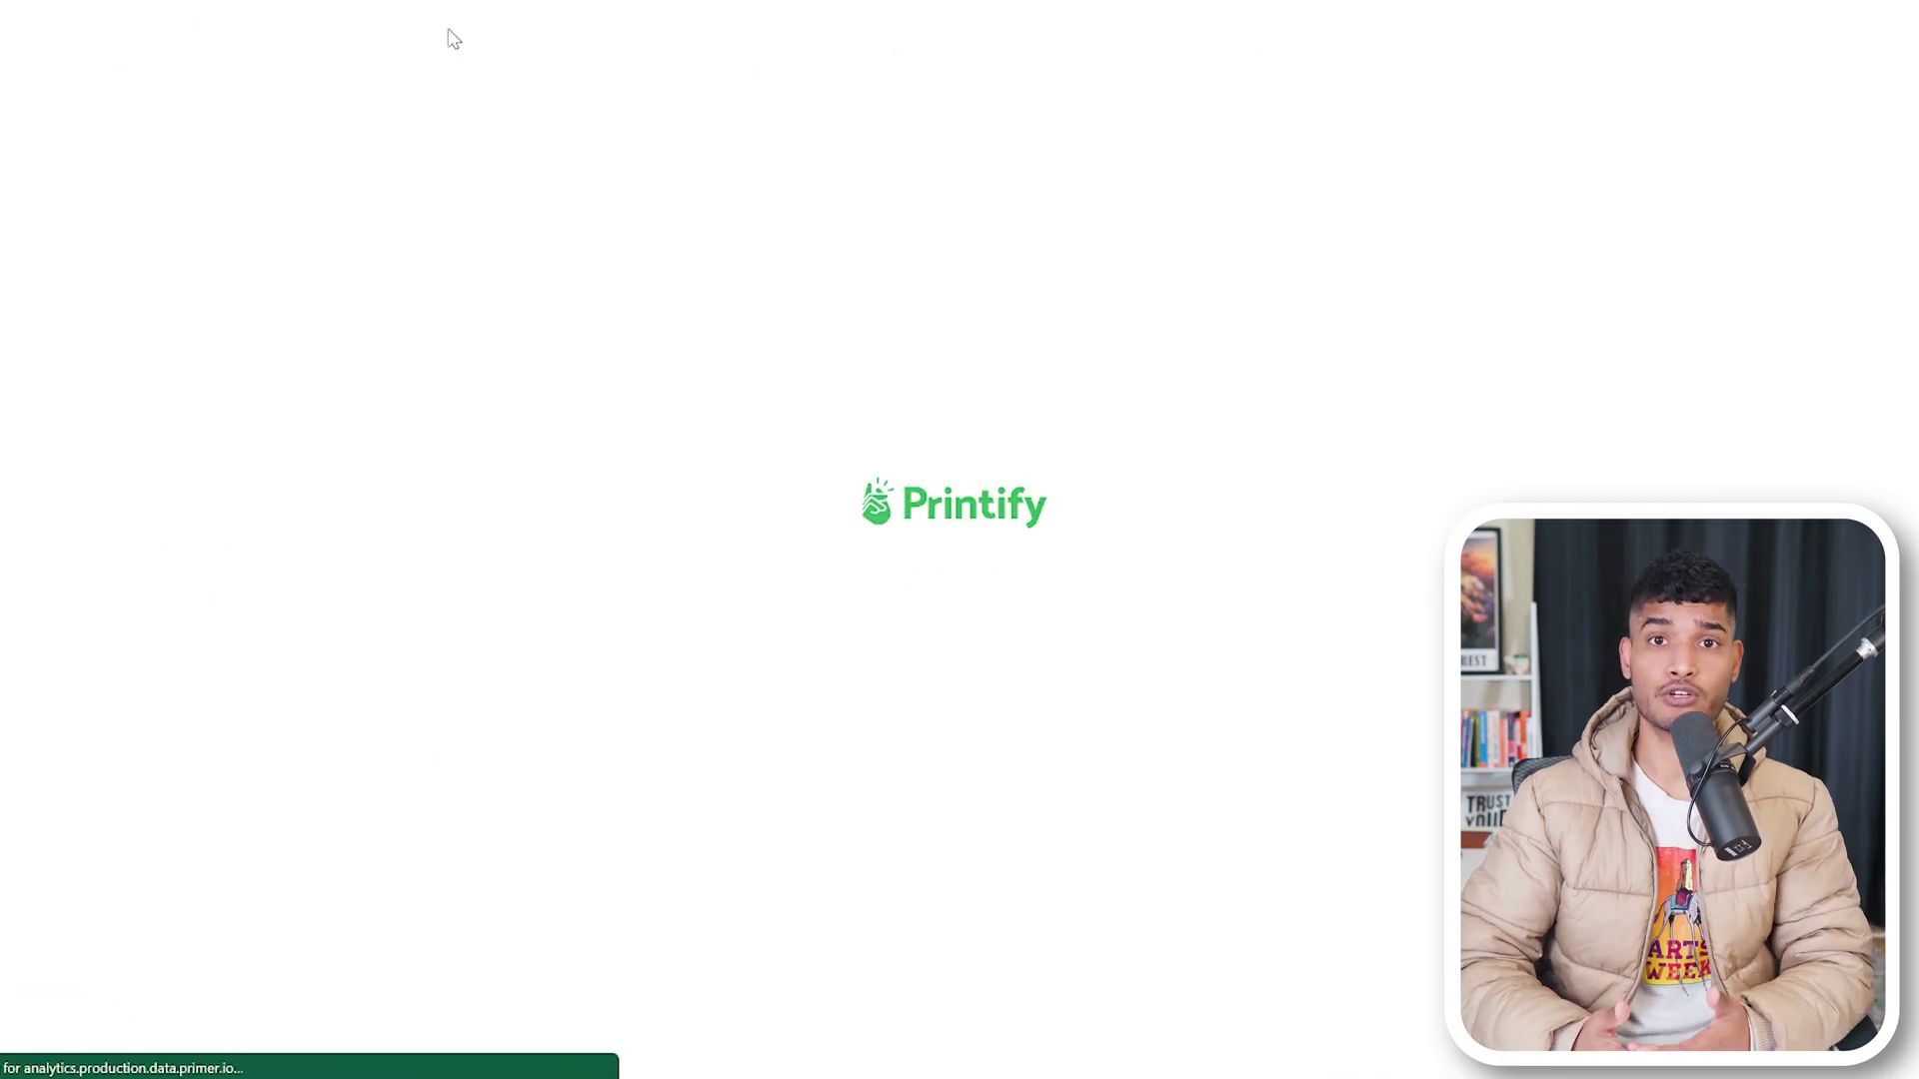
pyautogui.moveTo(450, 40)
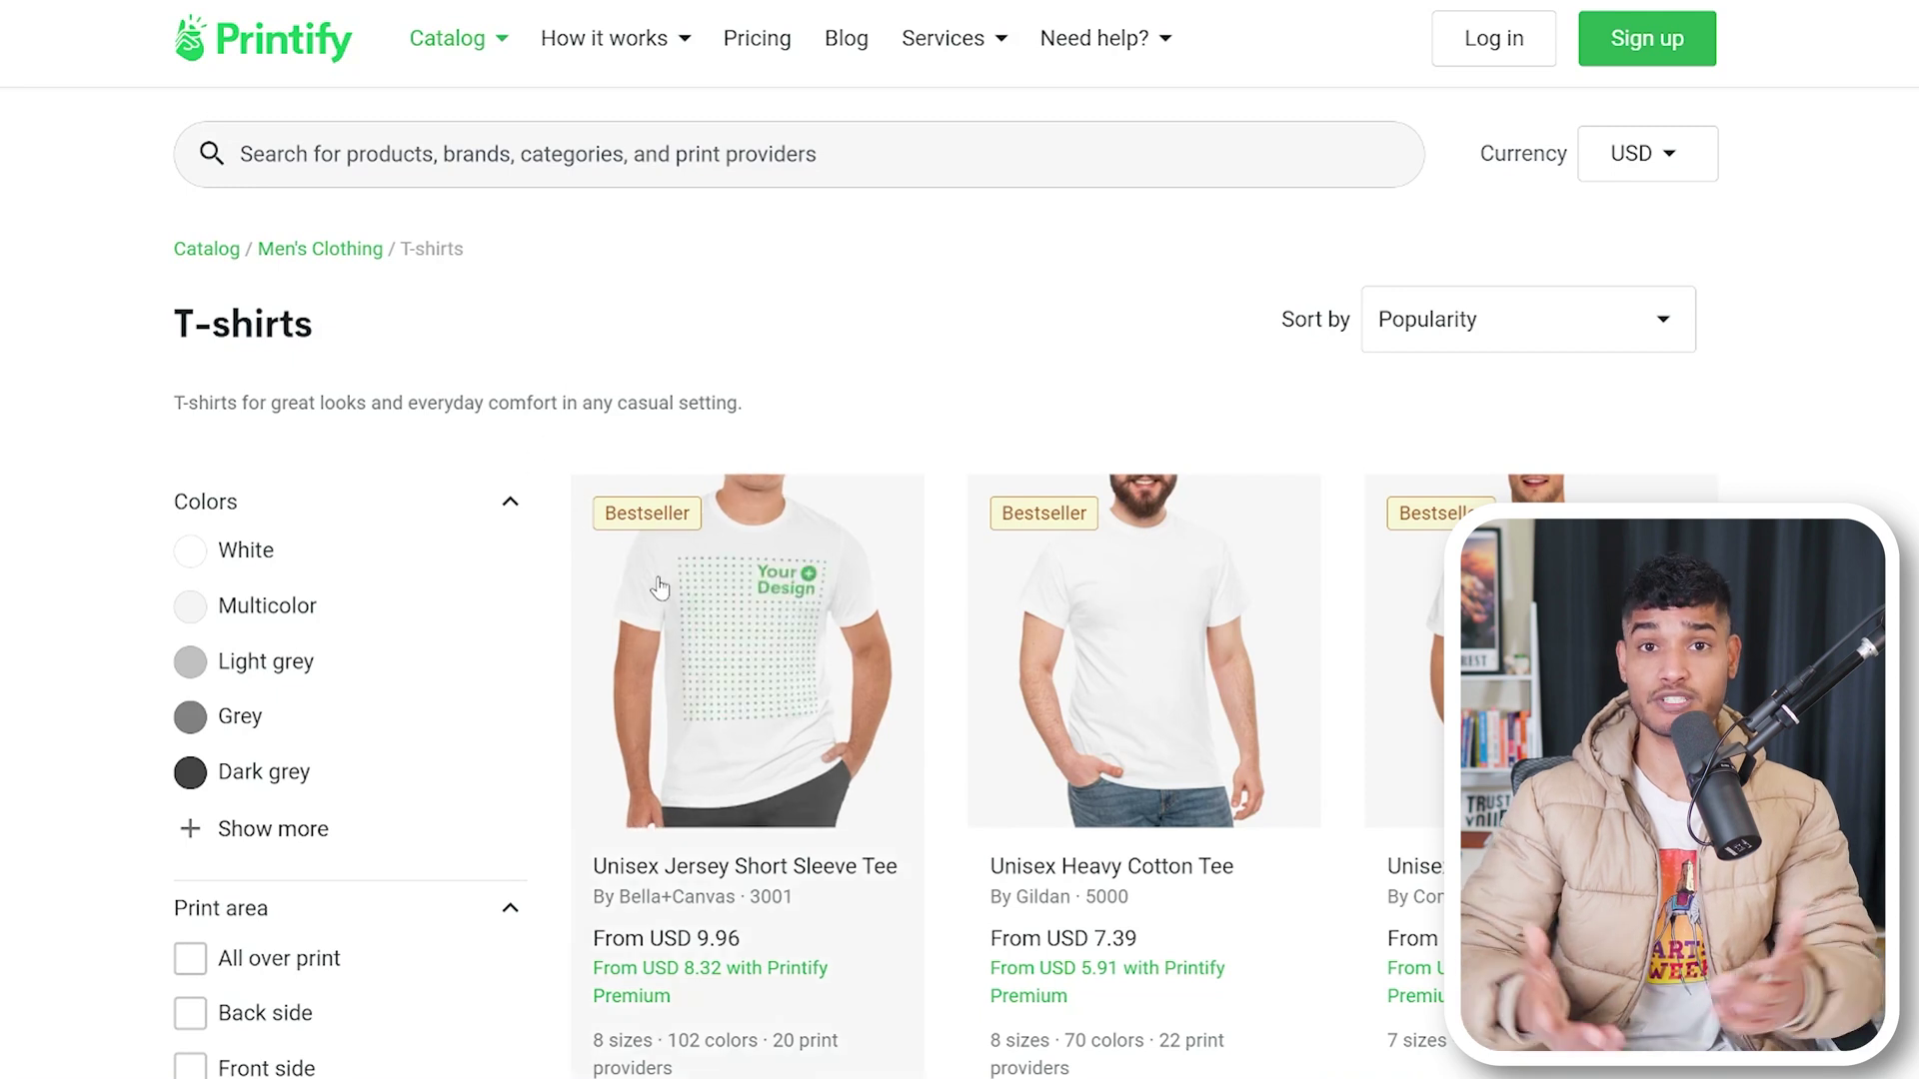
pyautogui.click(735, 600)
pyautogui.scroll(-8, 733, 600)
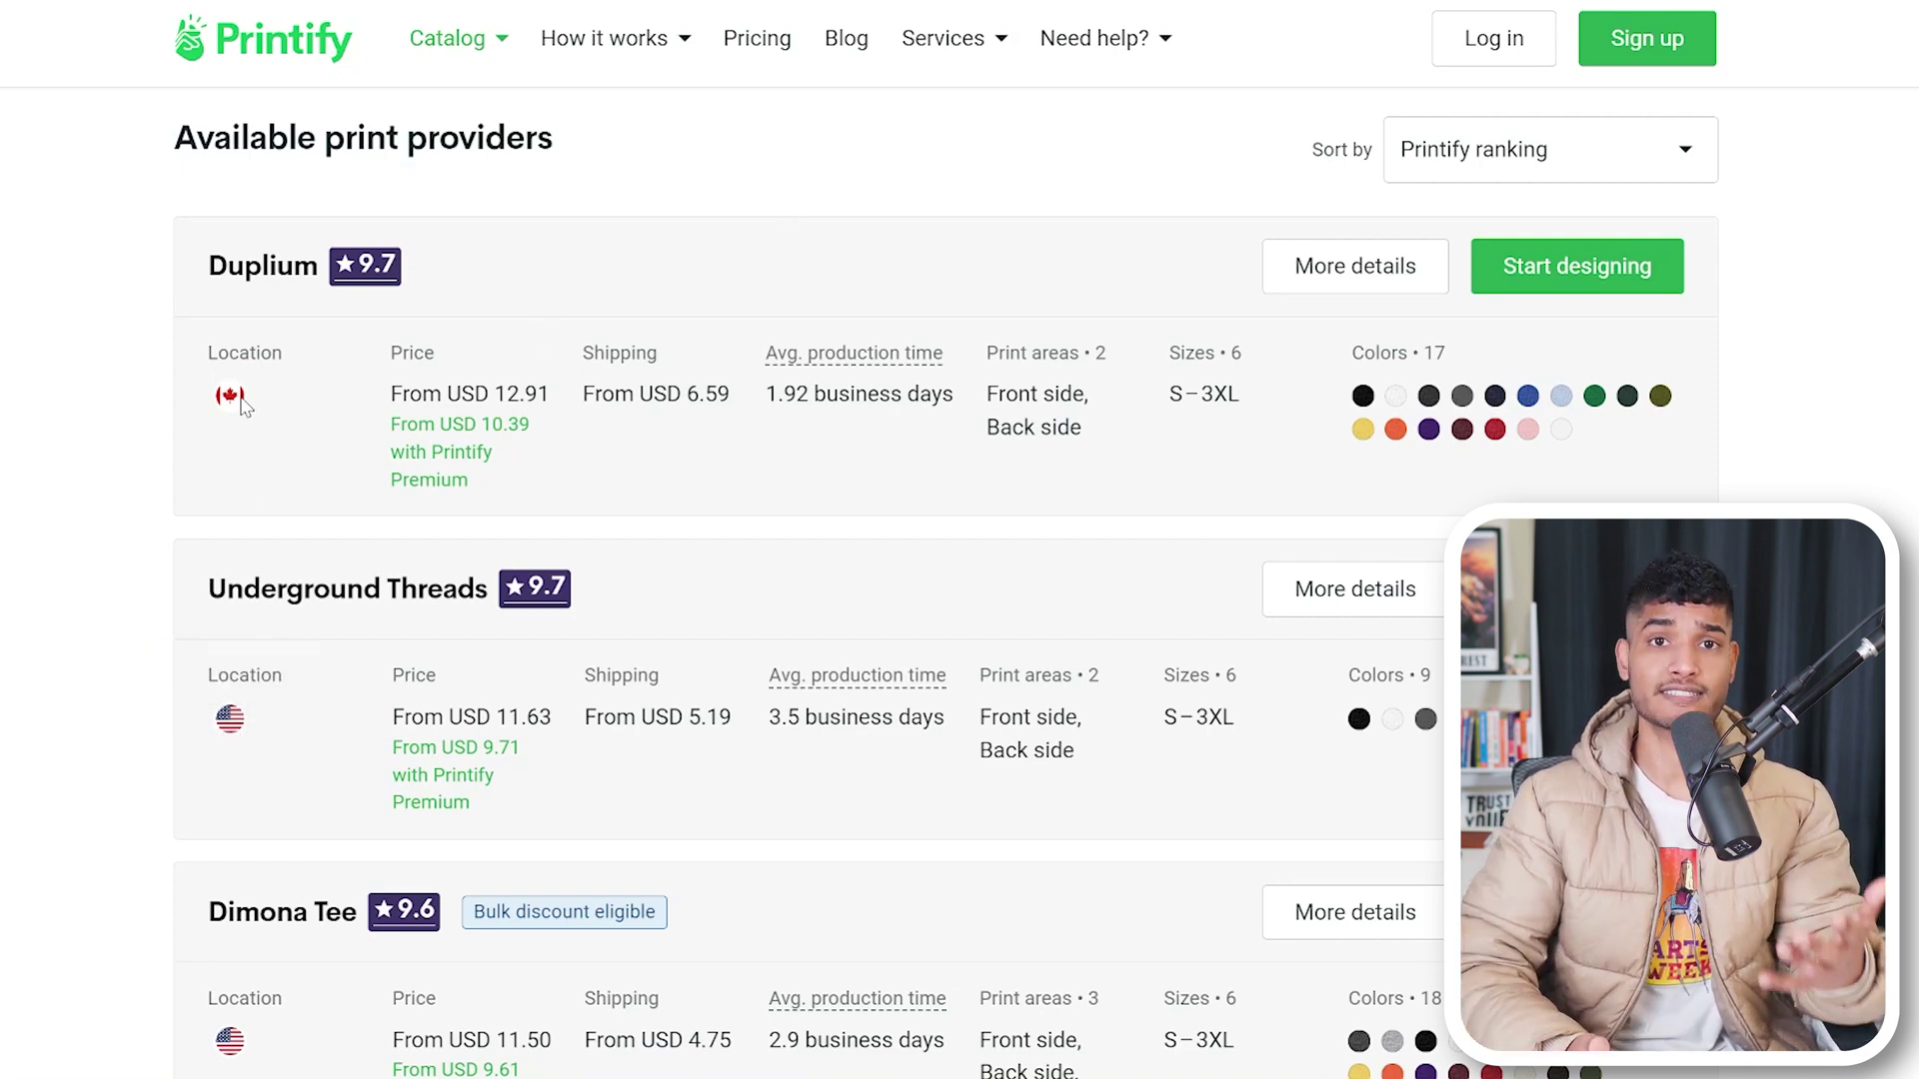
pyautogui.scroll(-7, 245, 560)
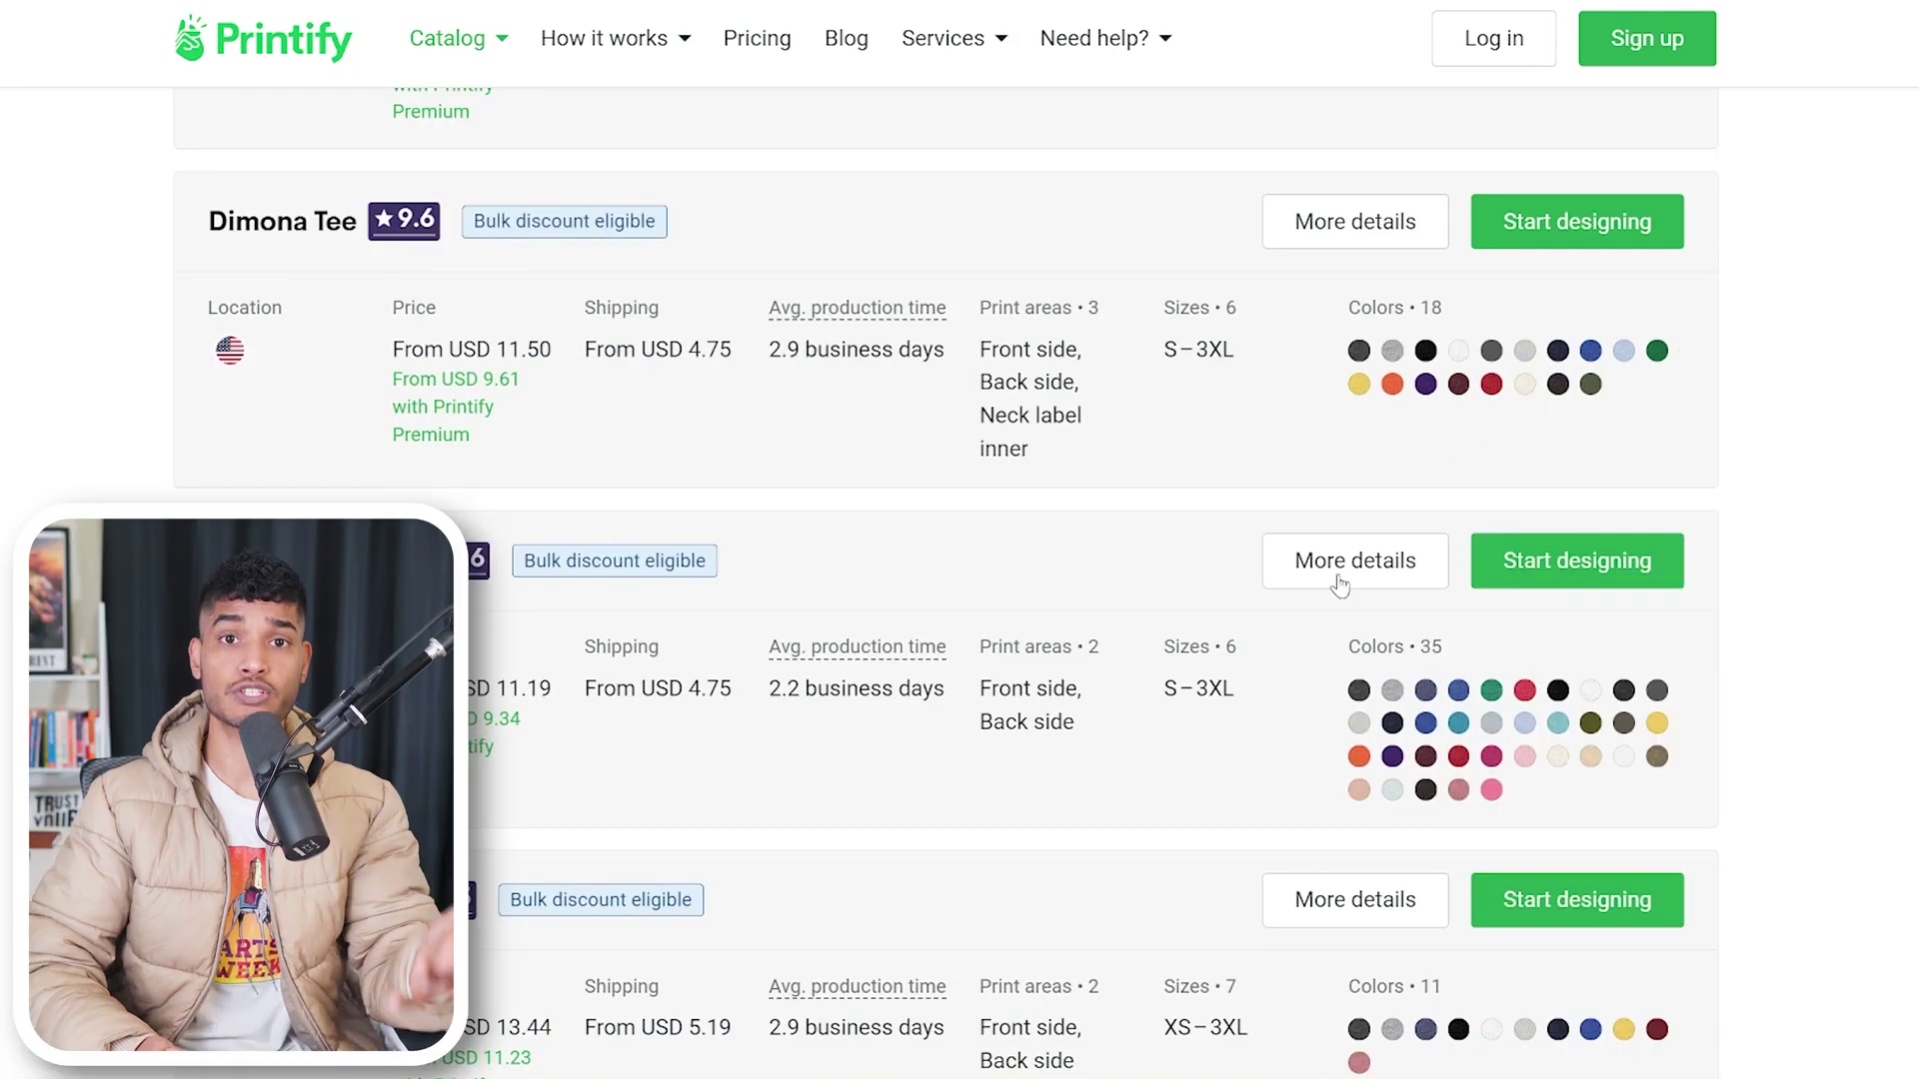
pyautogui.click(1538, 582)
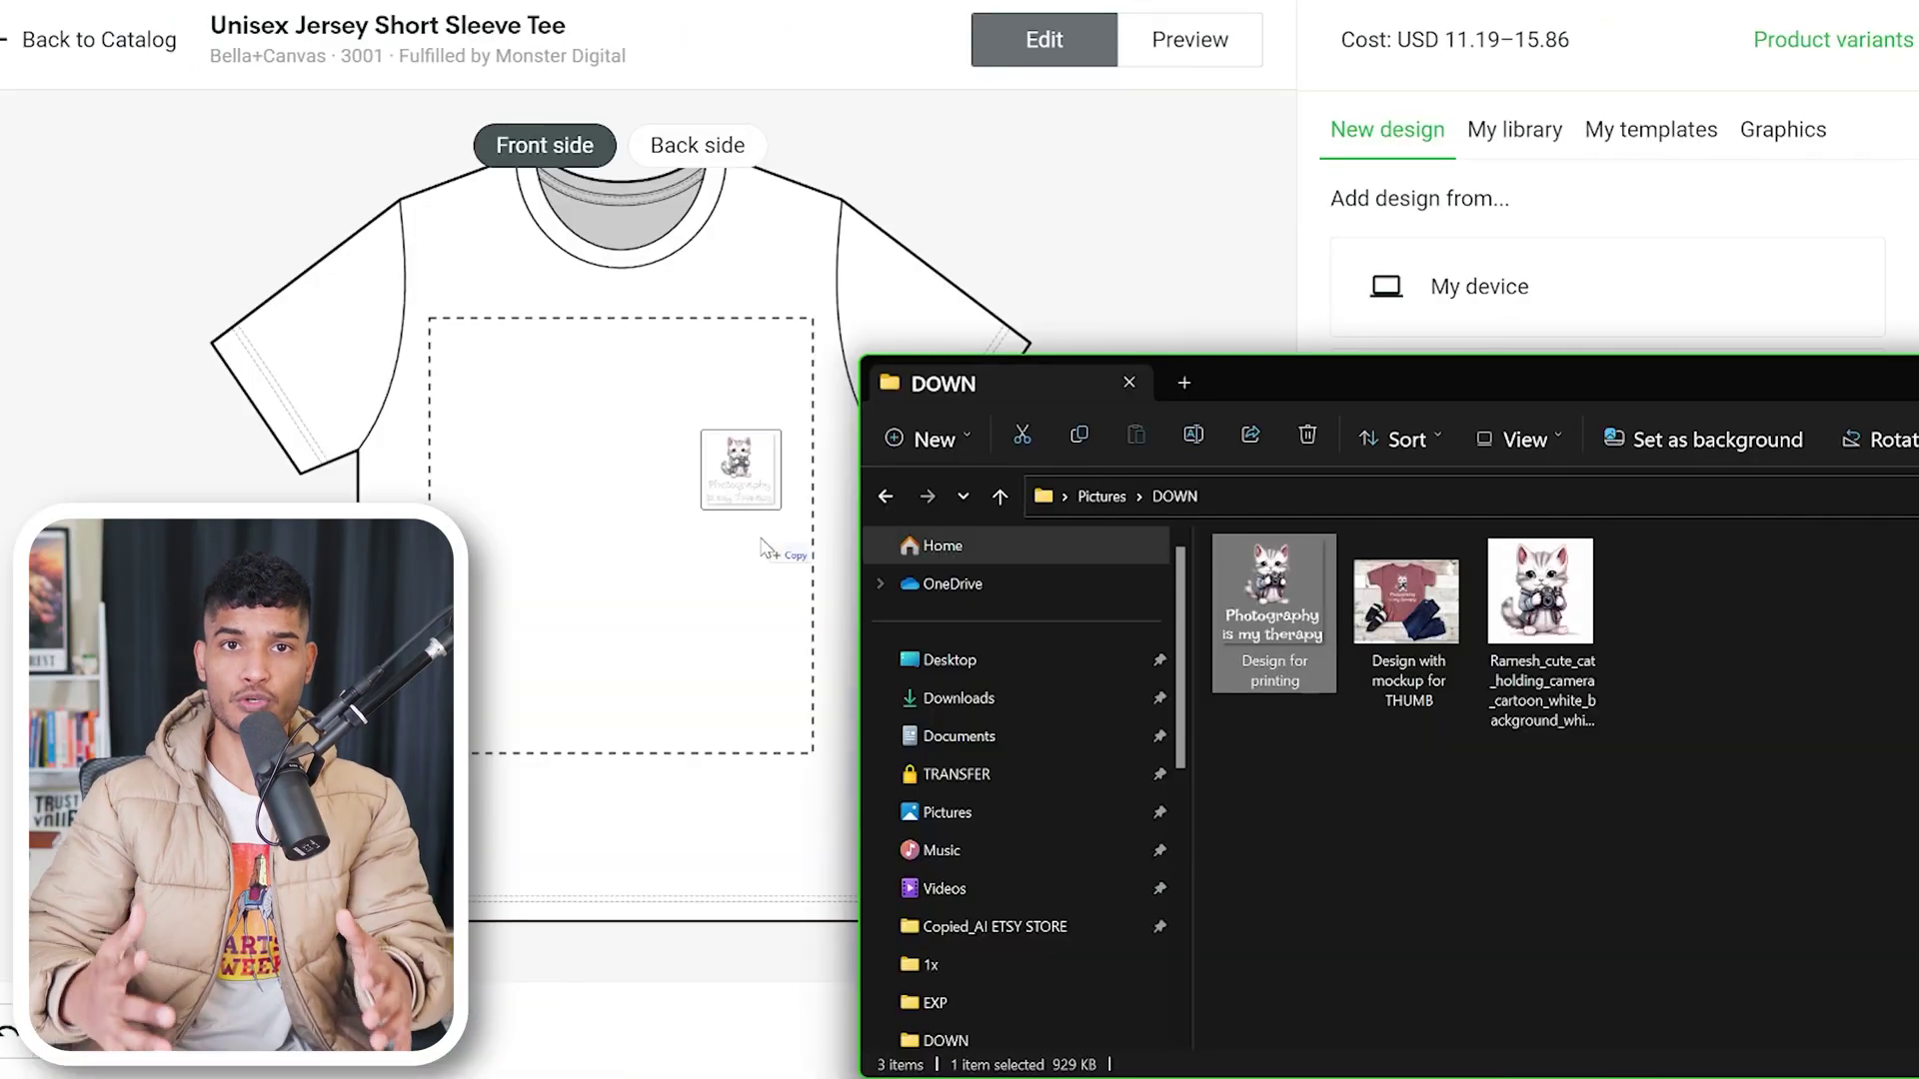
# Step: Upload the cat design to the tee front and offer it in white, black, dark grey and navy
pyautogui.moveTo(762, 539); pyautogui.dragTo(631, 532)
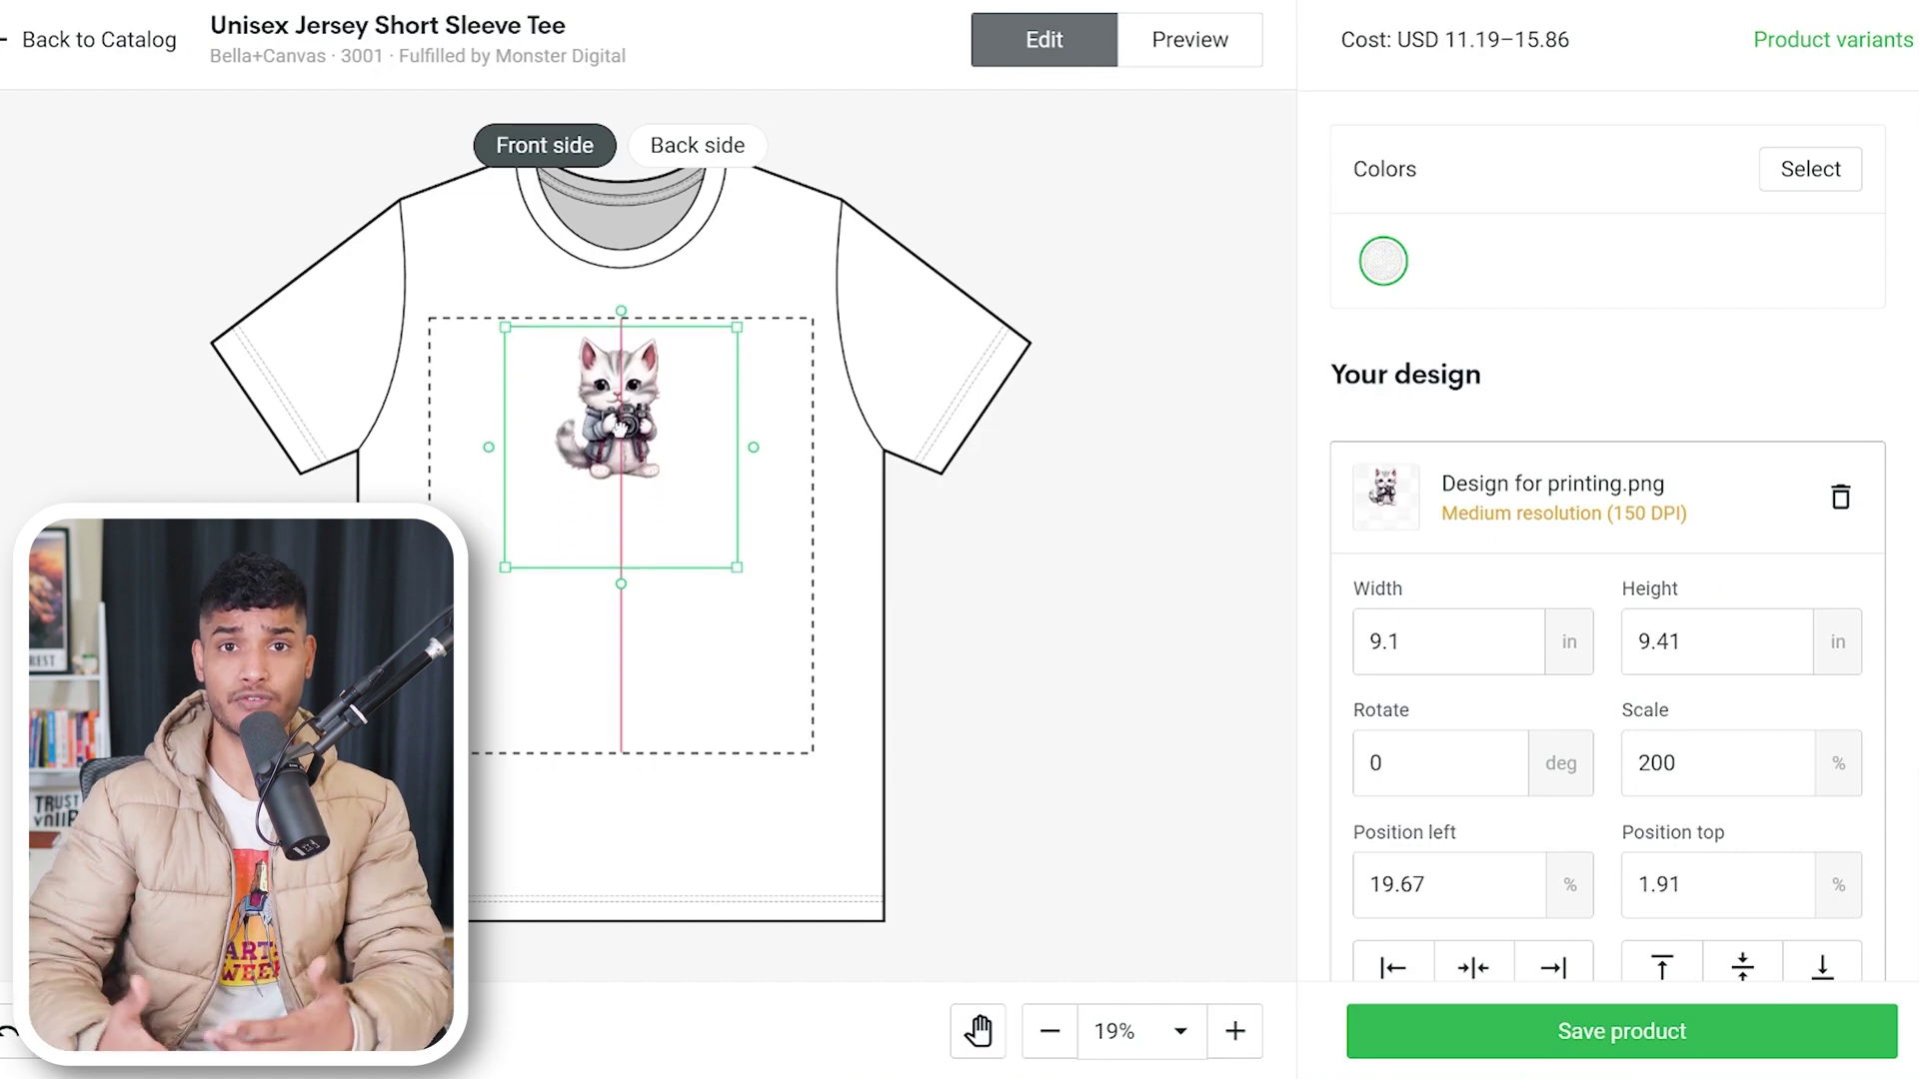
pyautogui.click(1830, 185)
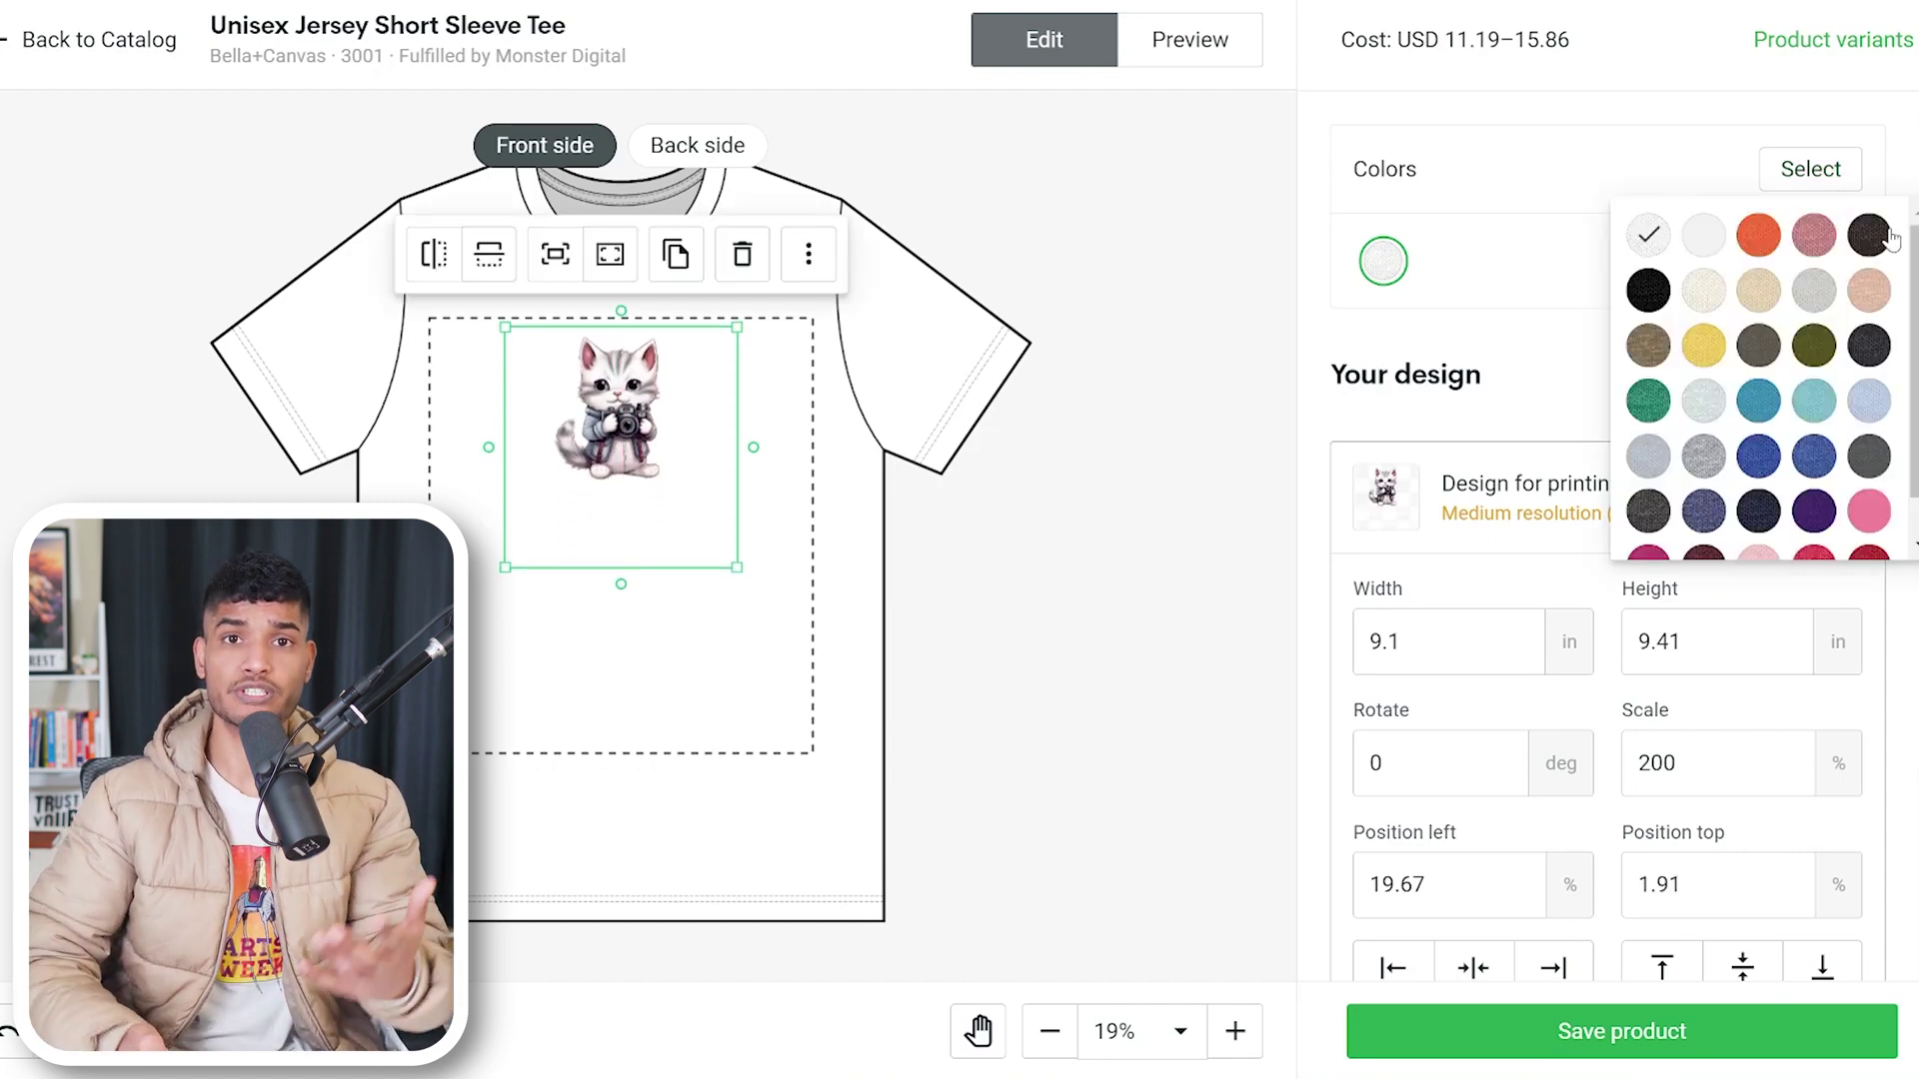
pyautogui.click(1649, 291)
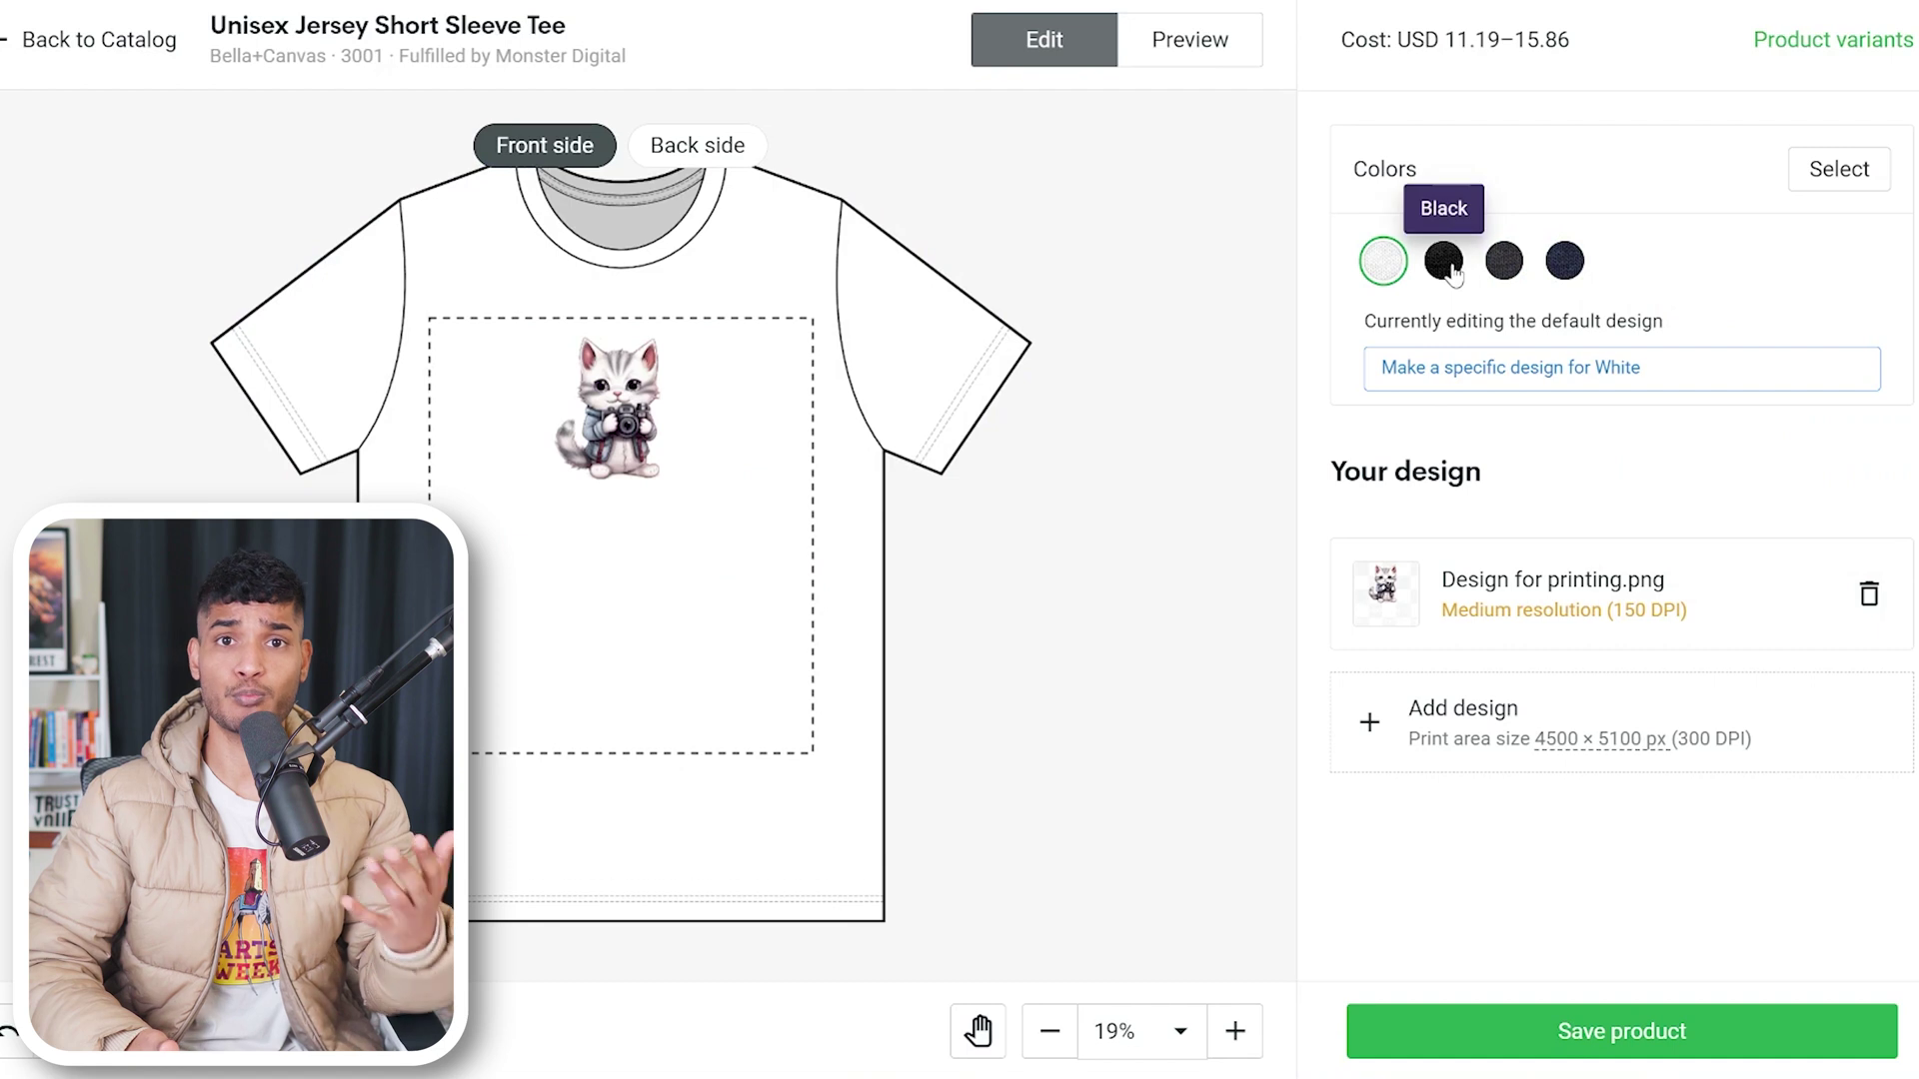
pyautogui.click(1451, 268)
pyautogui.click(1507, 268)
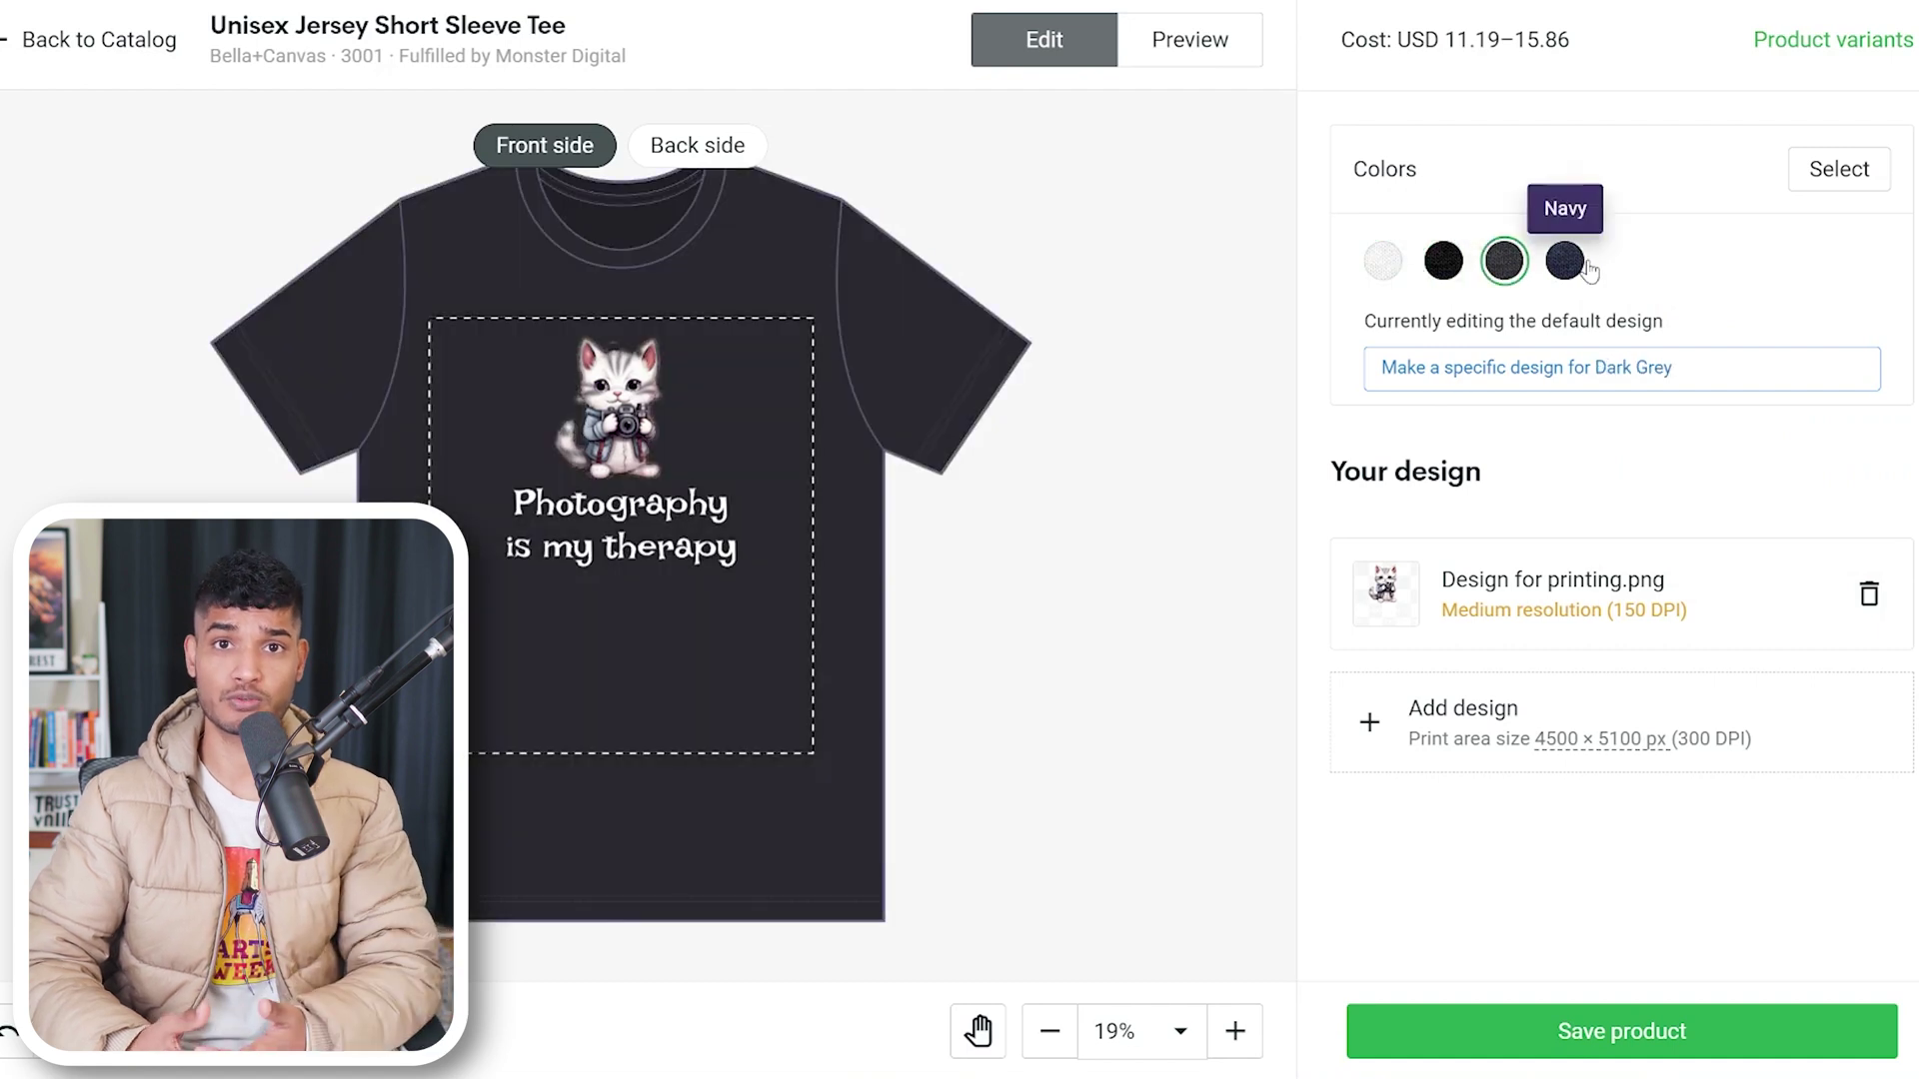
pyautogui.click(1443, 261)
# Step: Check the lifestyle model mockup, save the product, and open its details page
pyautogui.click(1180, 50)
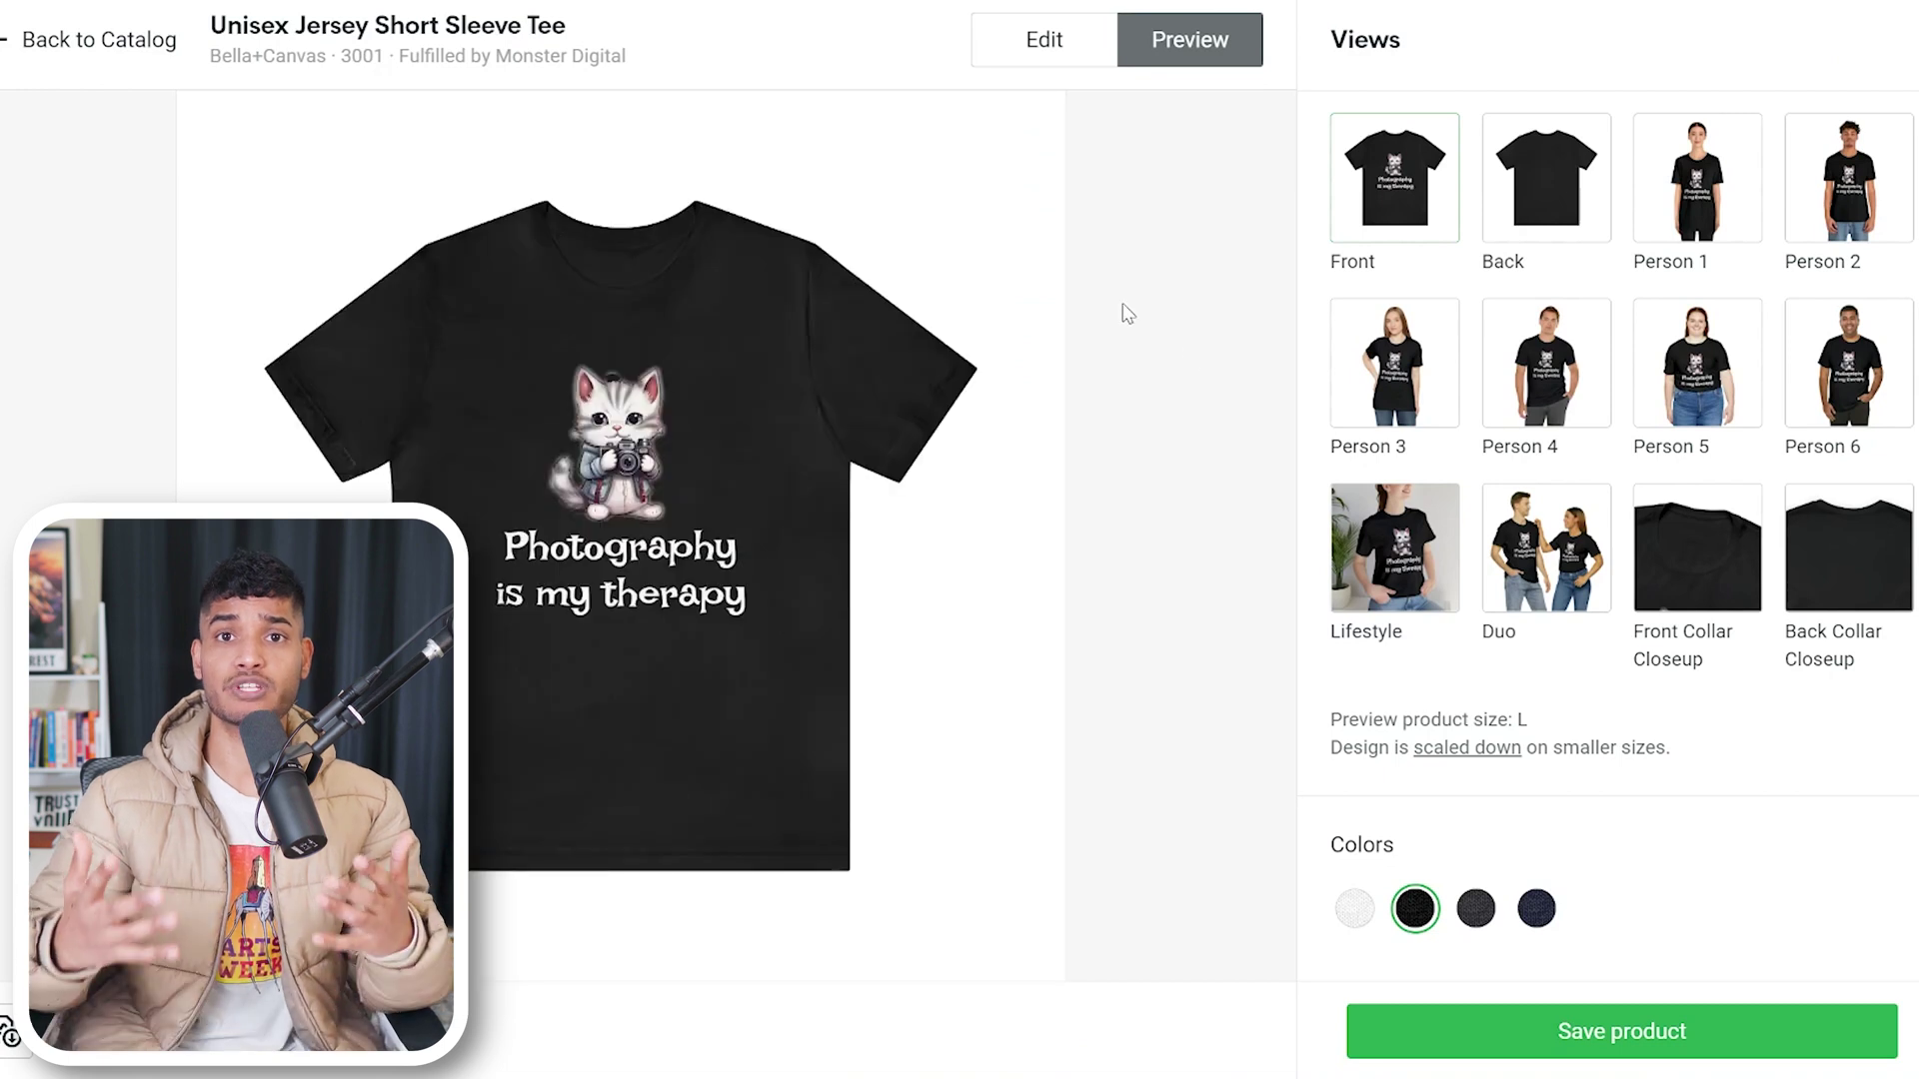
pyautogui.click(1423, 557)
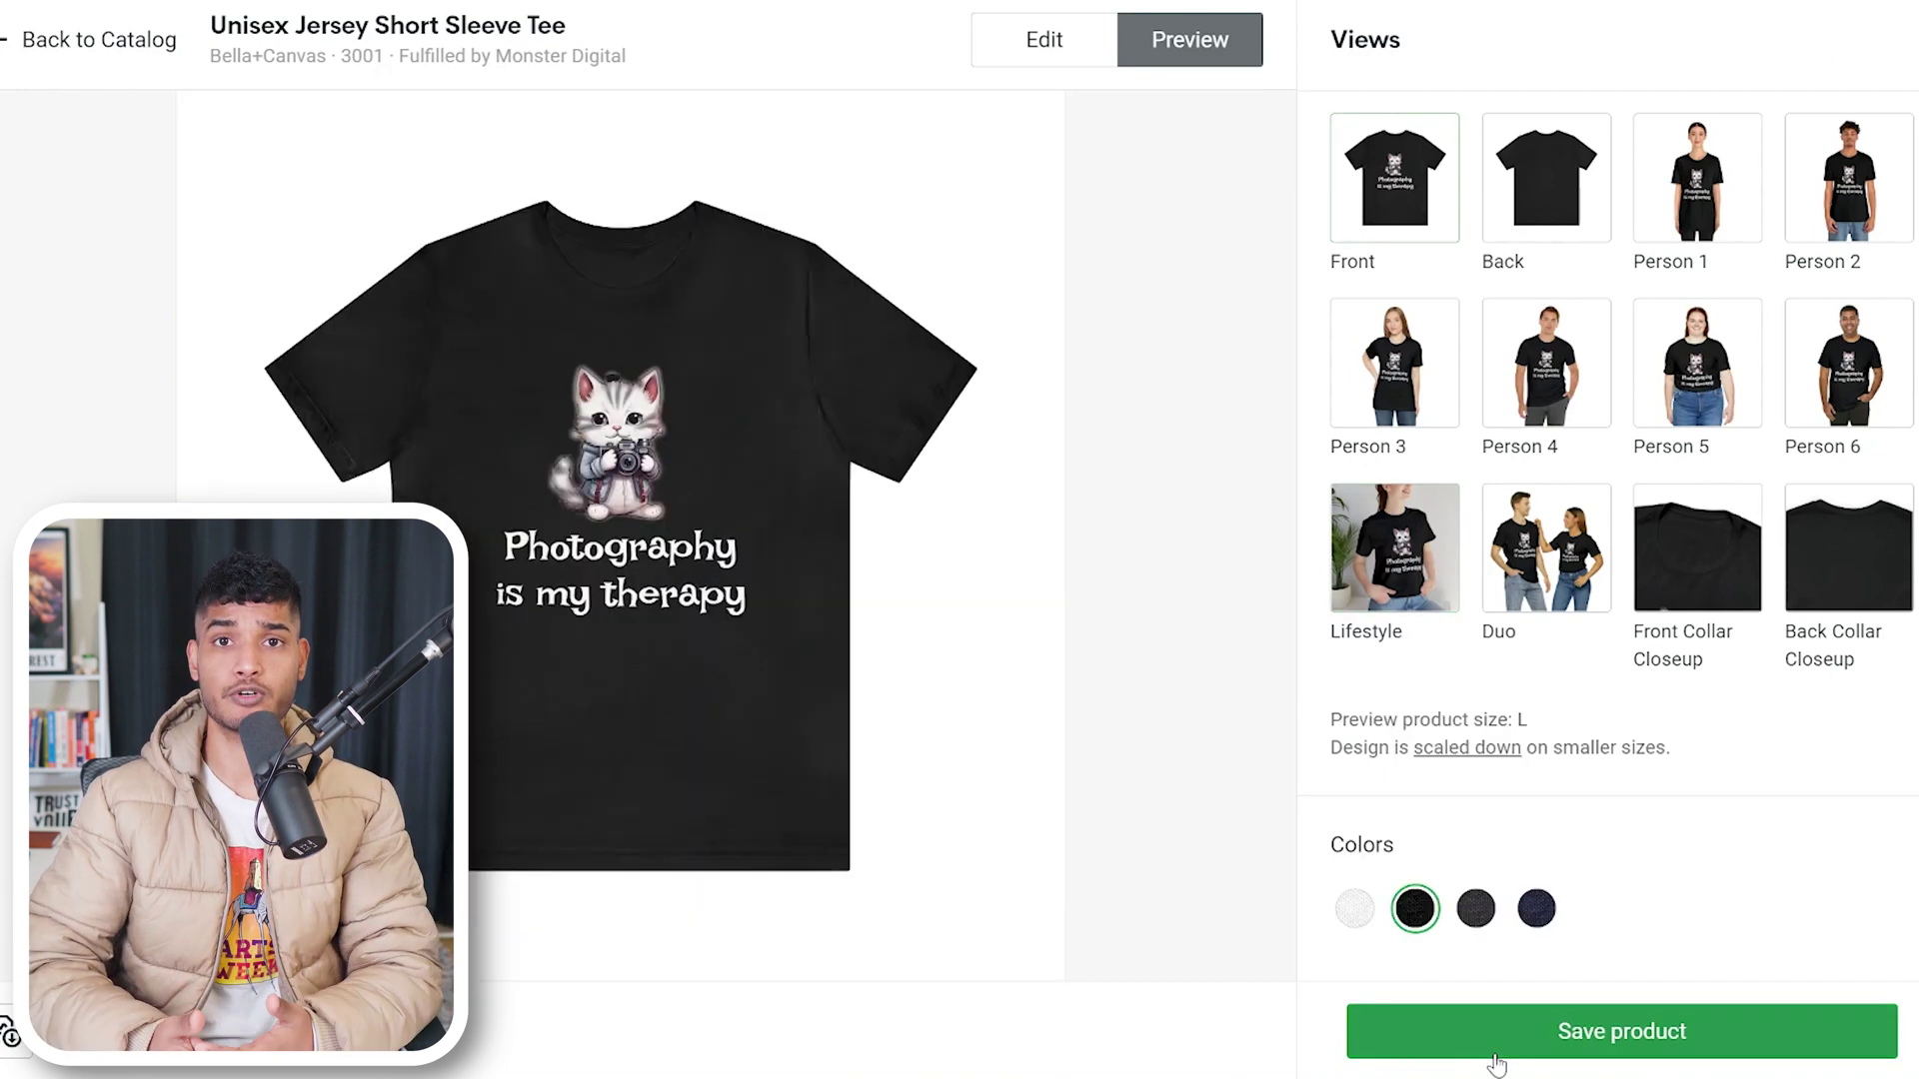
pyautogui.click(1490, 1045)
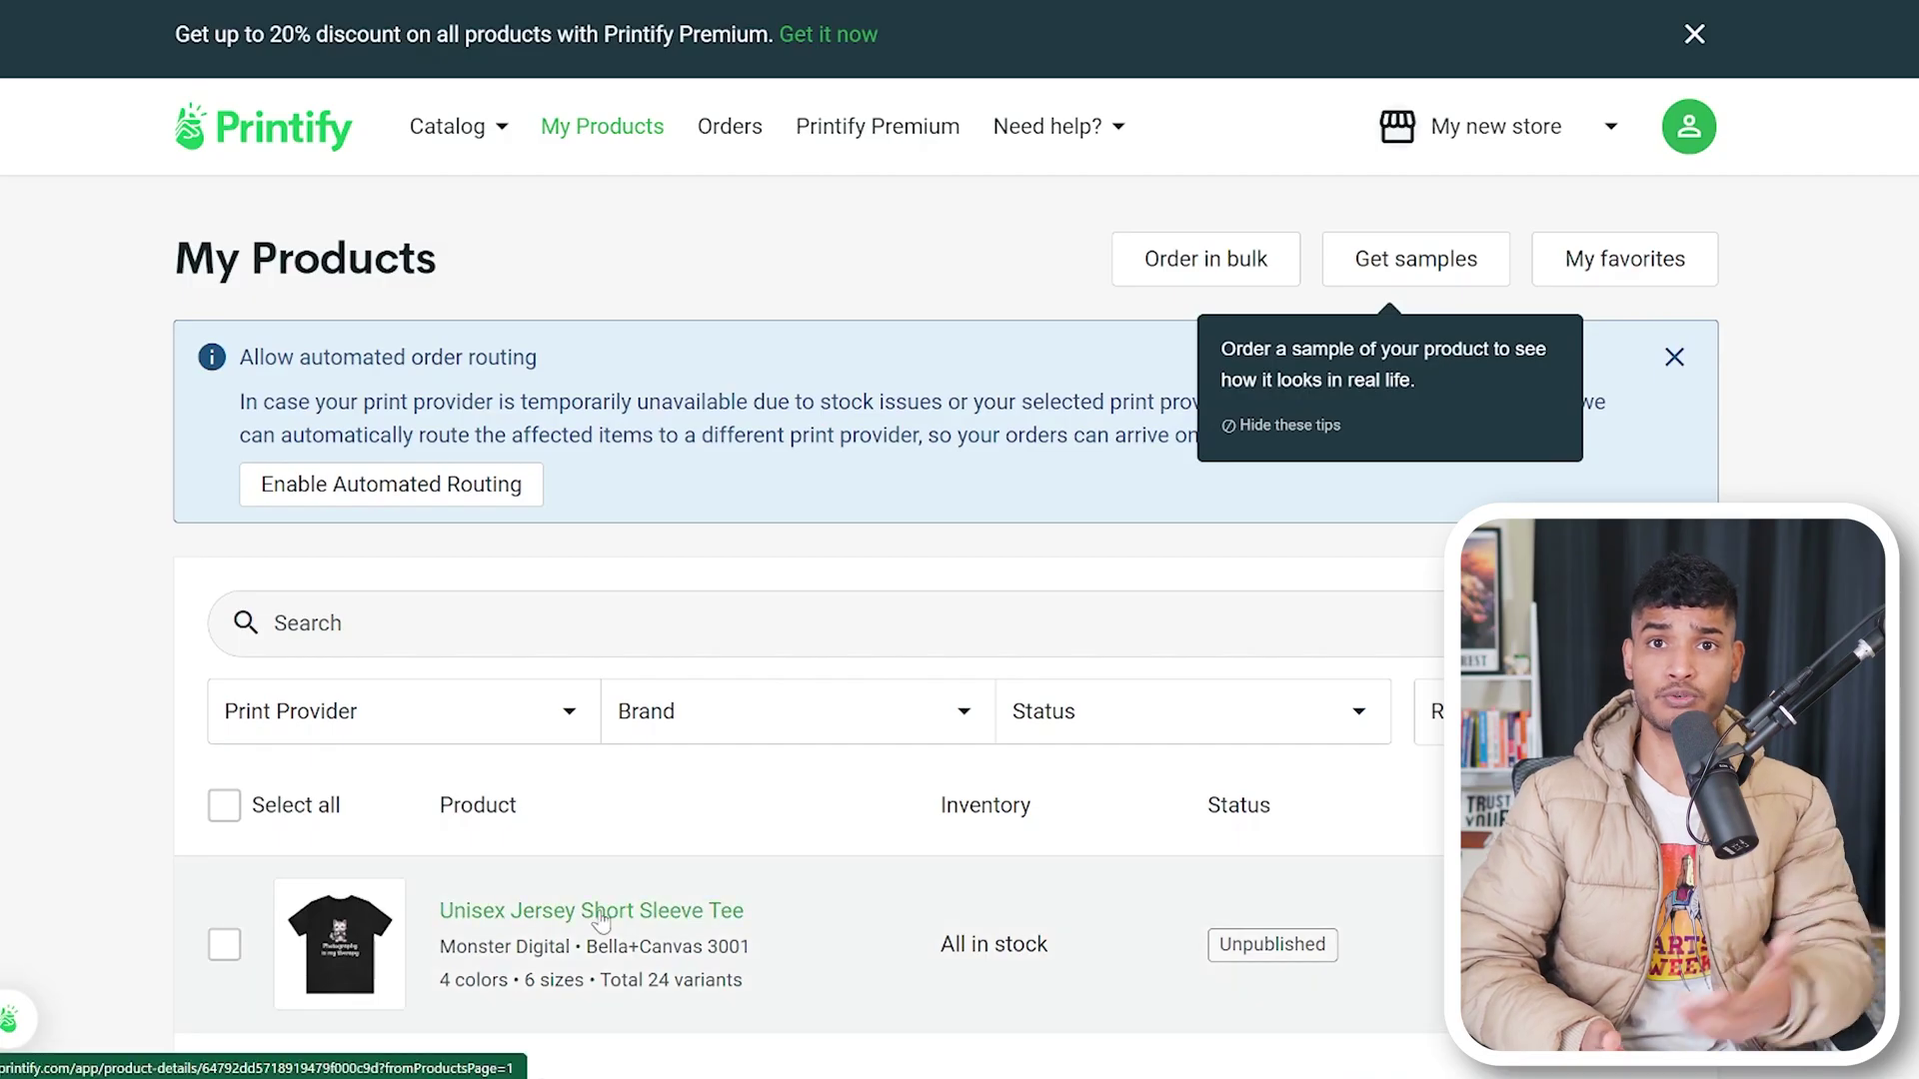
pyautogui.click(599, 912)
# Step: Enter a photography keyword in the tee's Title field, then open a competing Etsy photography shirt listing
pyautogui.scroll(-10, 599, 918)
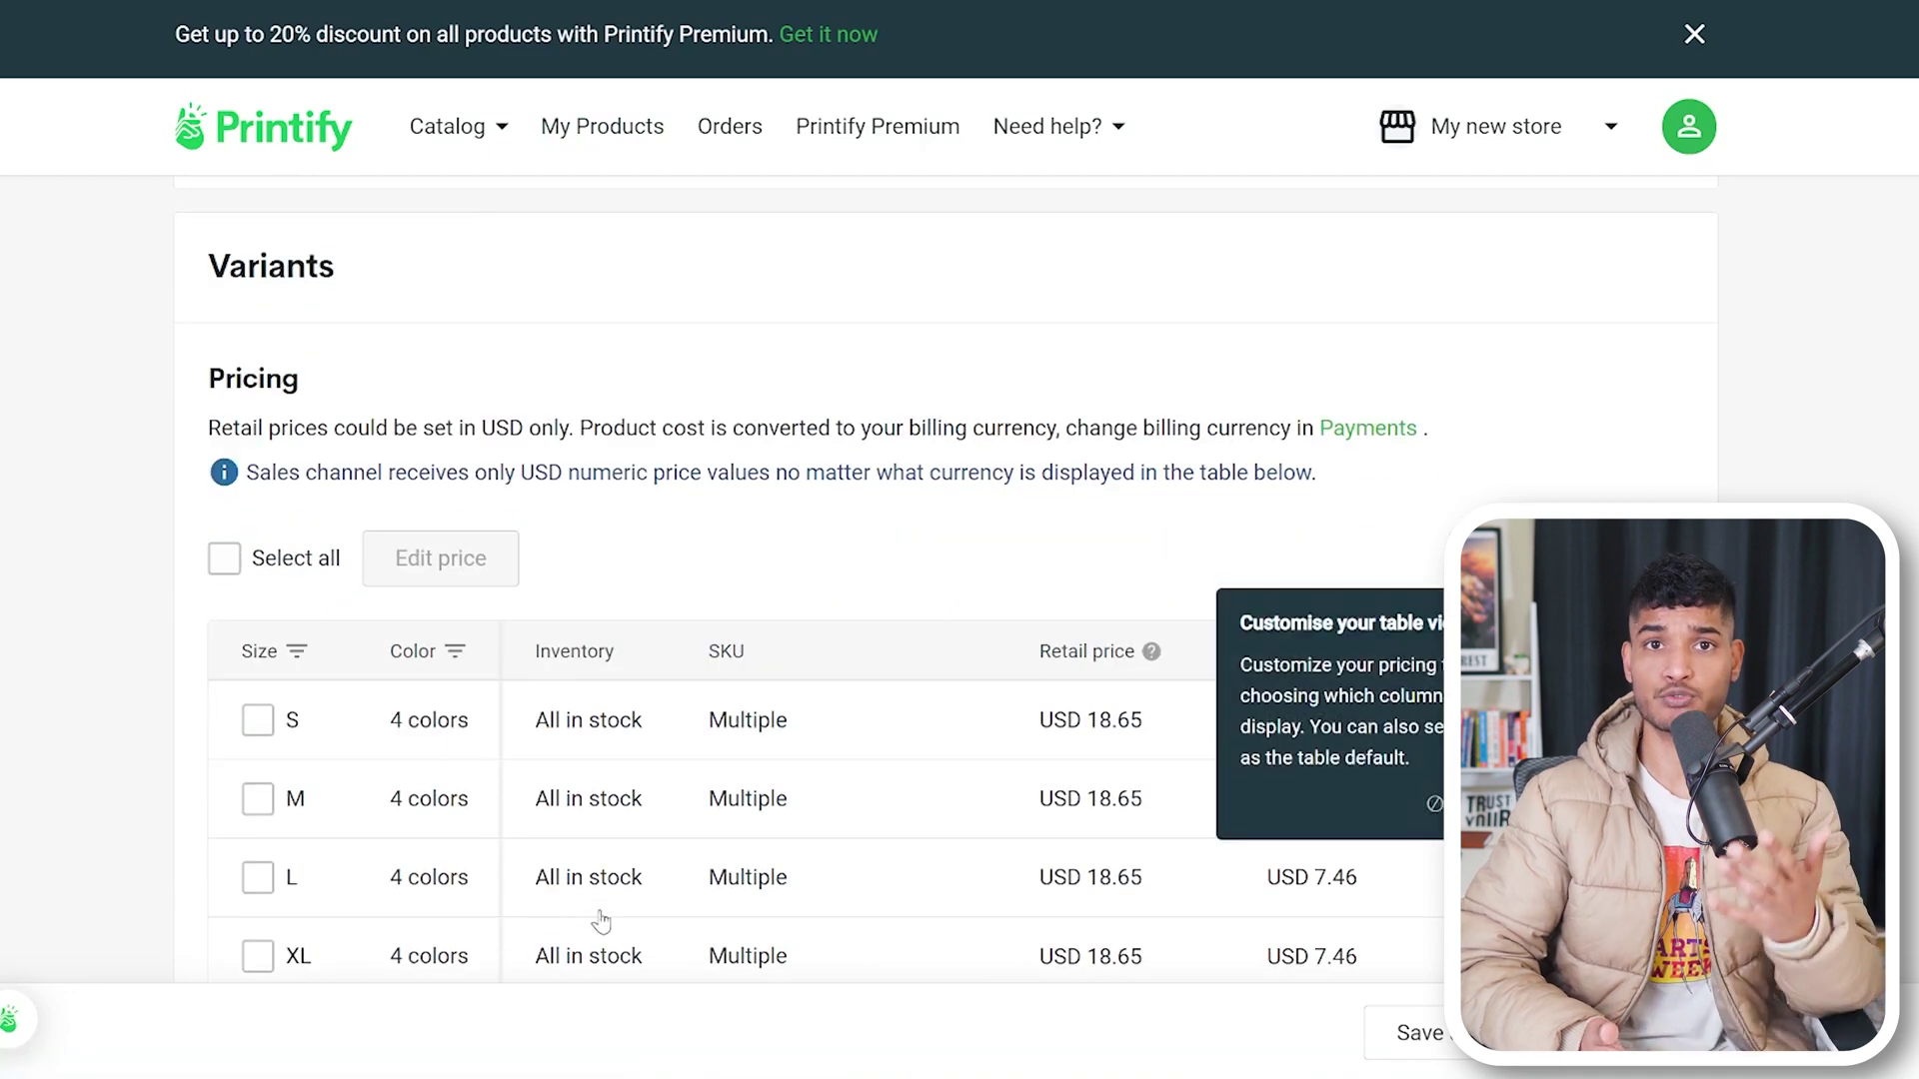
pyautogui.scroll(10, 600, 919)
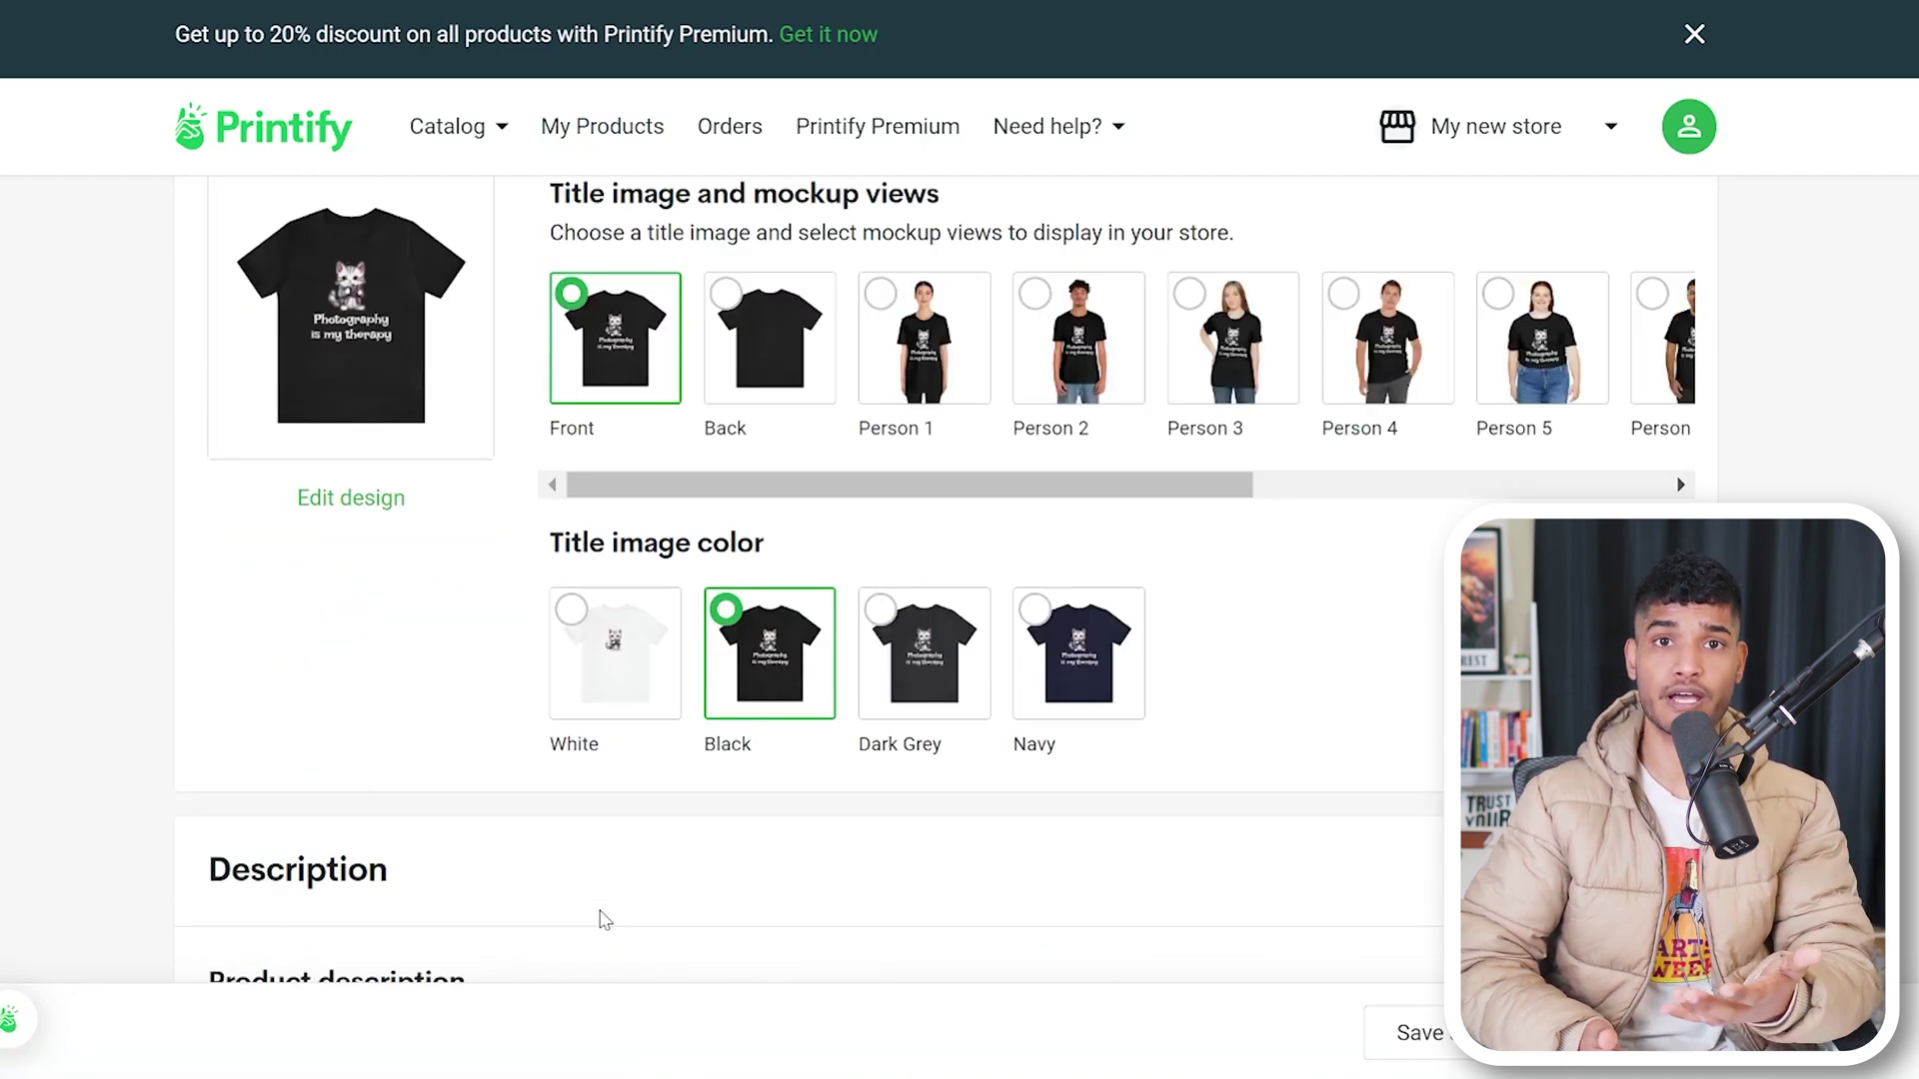
pyautogui.scroll(-3, 604, 919)
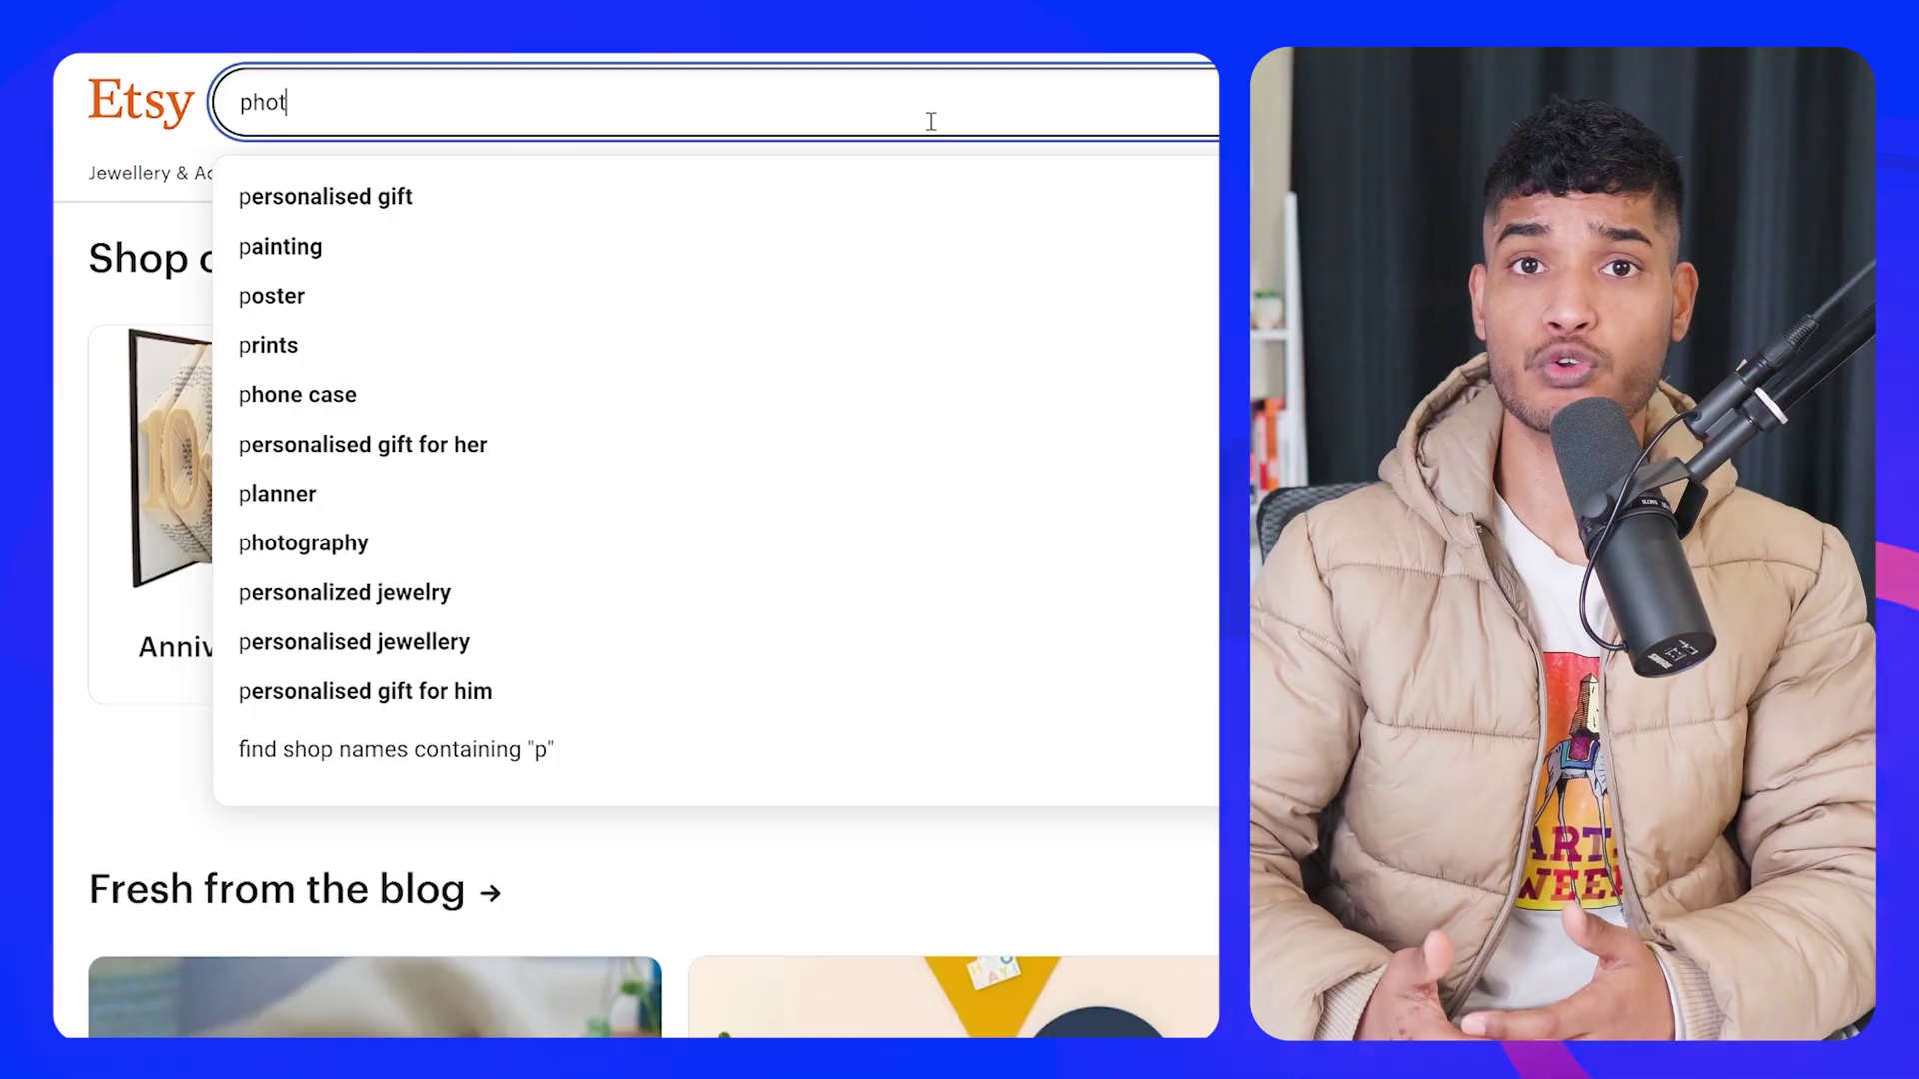
pyautogui.write('tography Tshirt, Photography gift, gift for a photographer,')
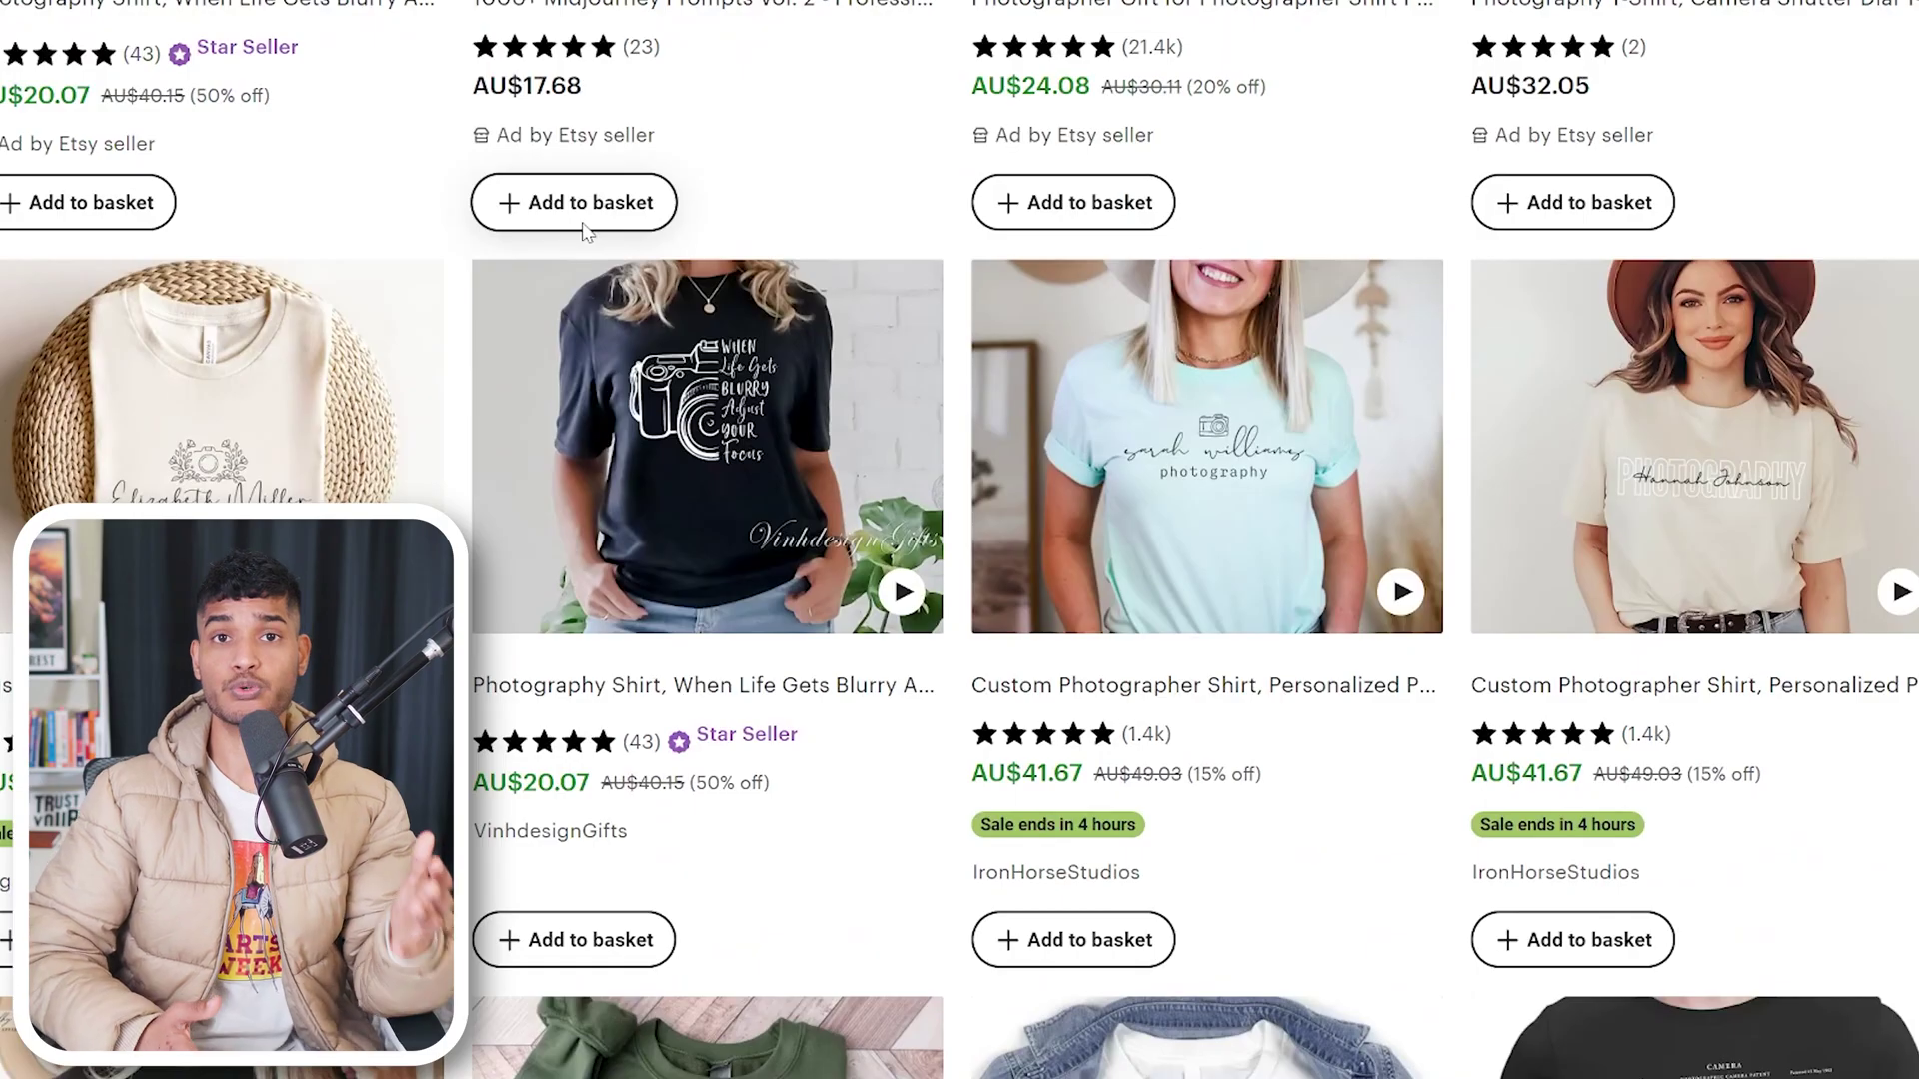
pyautogui.click(729, 269)
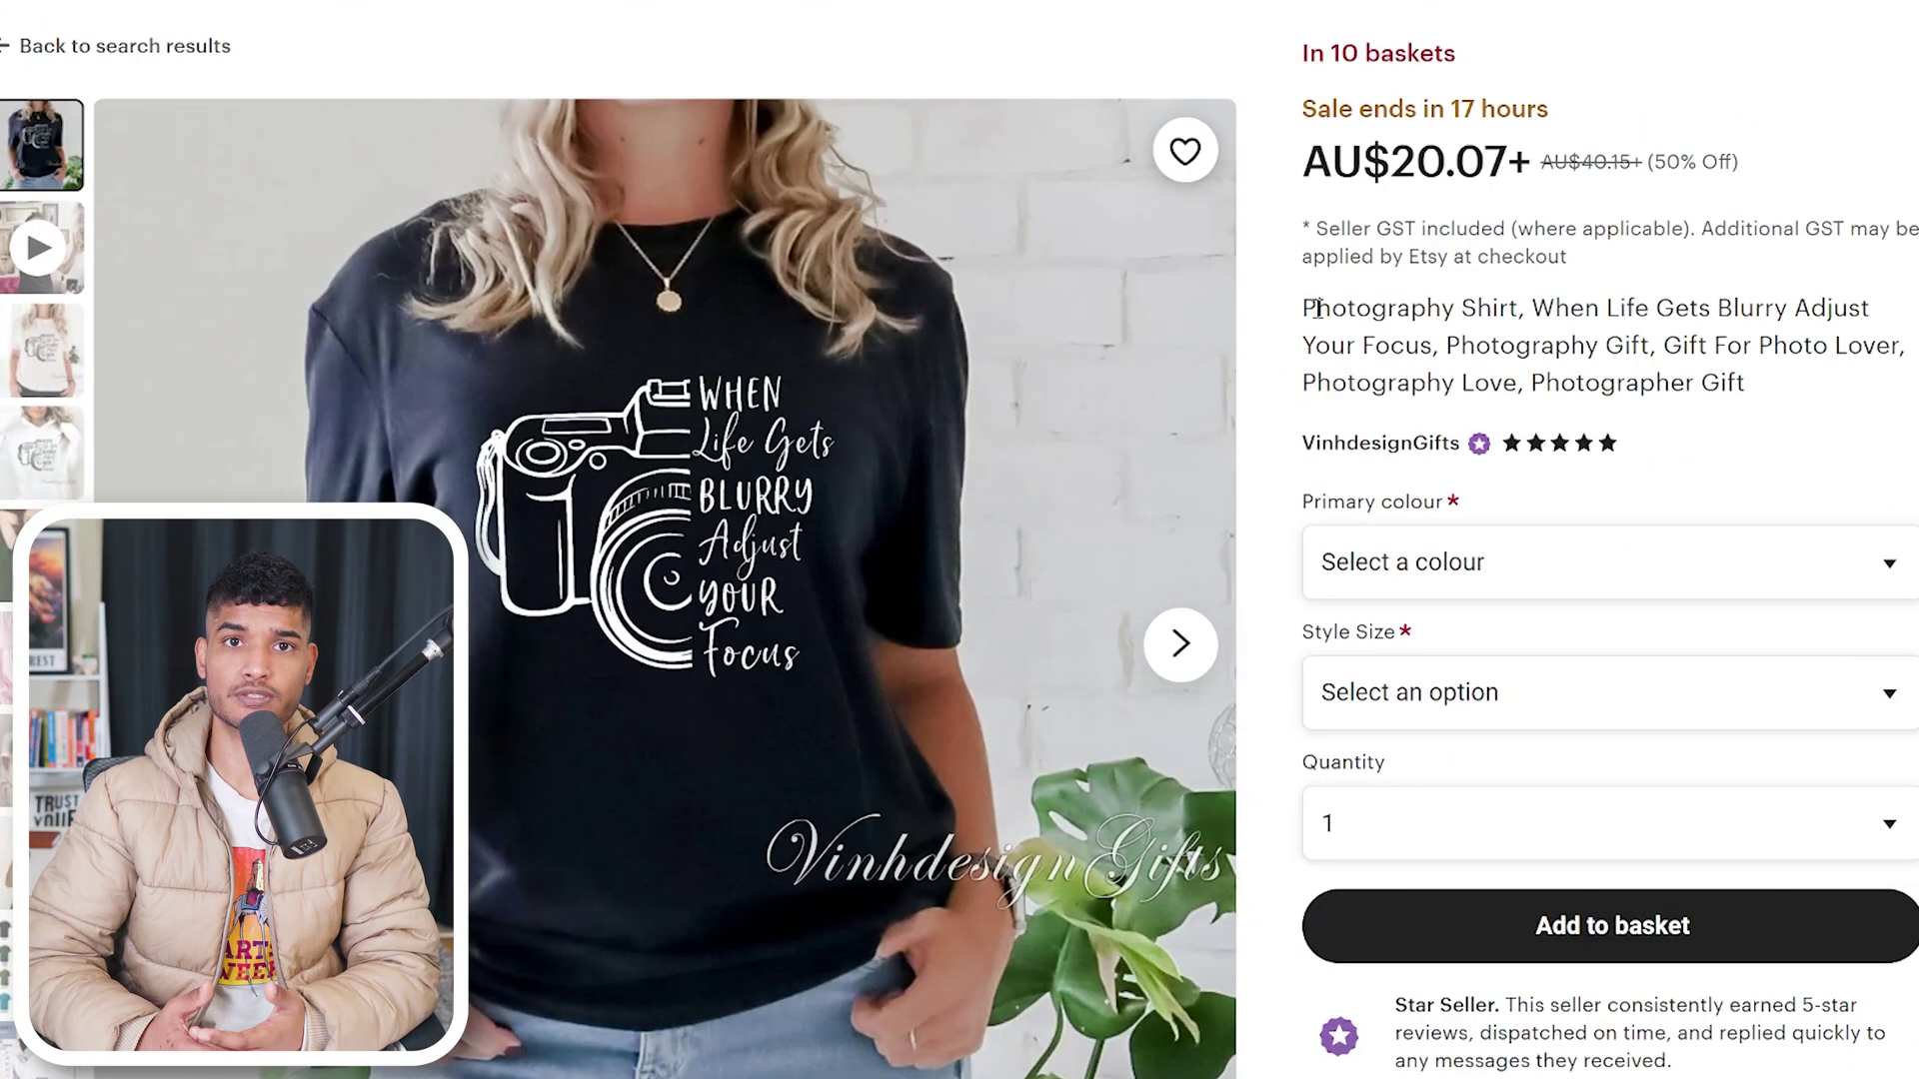
# Step: Highlight the competitor title's keywords: 'Life Gets Blurry Adjust', the gift phrase, and 'Photography Love'
pyautogui.moveTo(1585, 309); pyautogui.dragTo(1865, 309)
pyautogui.moveTo(1683, 346); pyautogui.dragTo(1872, 346)
pyautogui.moveTo(1316, 384); pyautogui.dragTo(1509, 383)
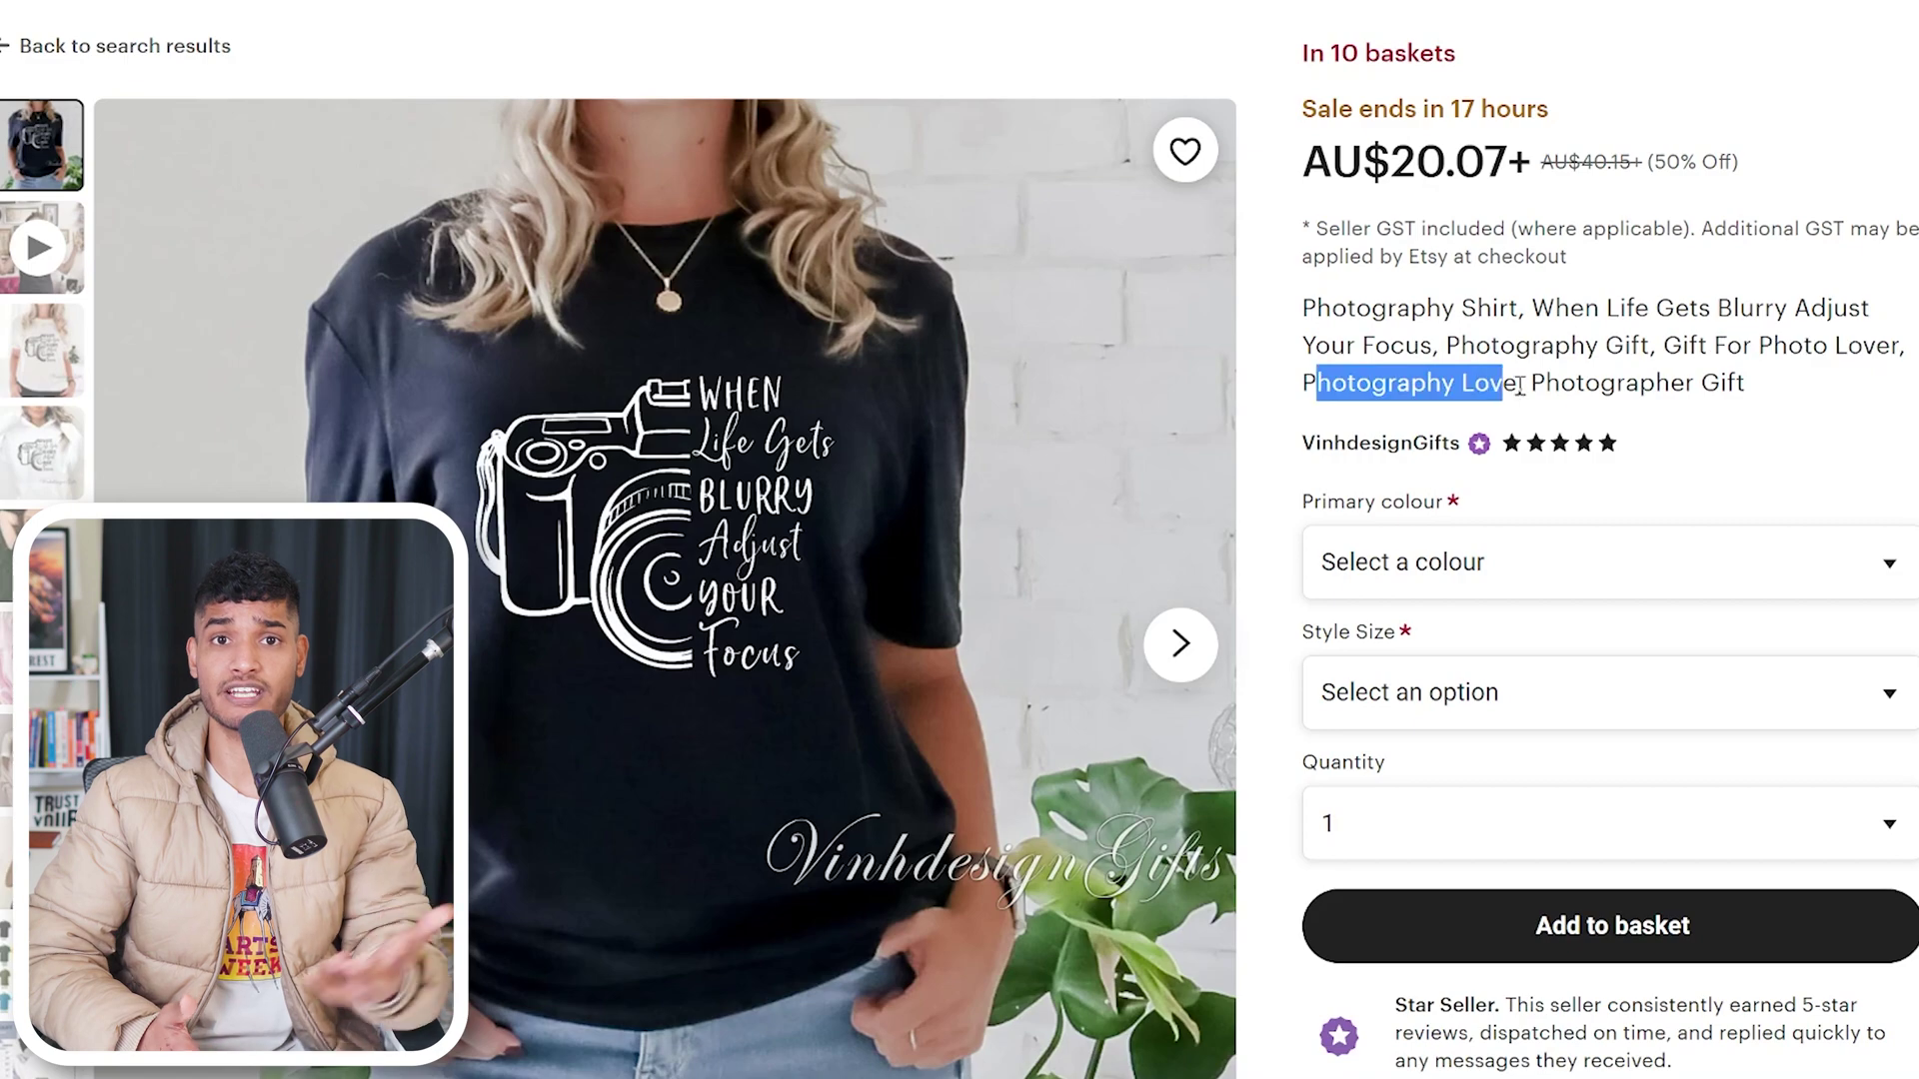
# Step: Read the listing's full description, then start a ChatGPT prompt for an optimized Etsy description
pyautogui.scroll(-10, 1519, 385)
pyautogui.click(1499, 776)
pyautogui.scroll(-2, 1417, 521)
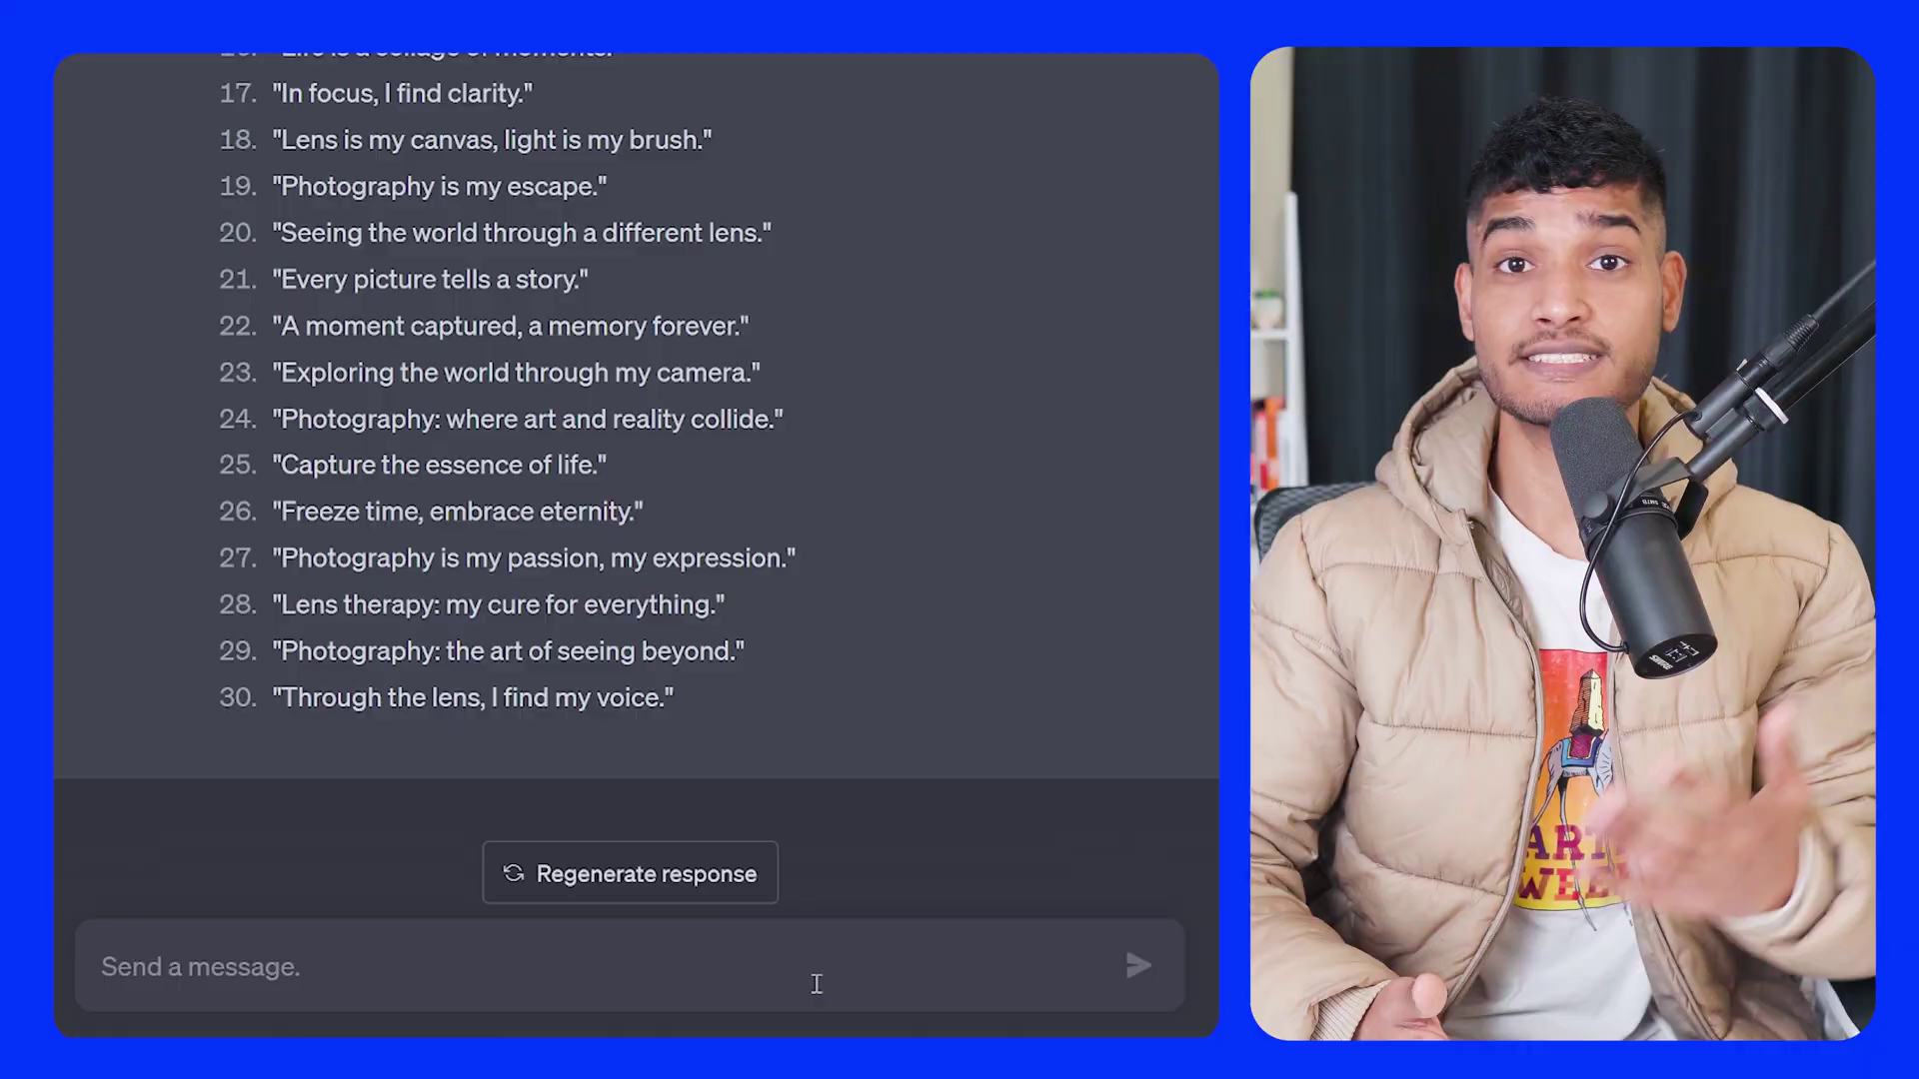
pyautogui.write('write me an')
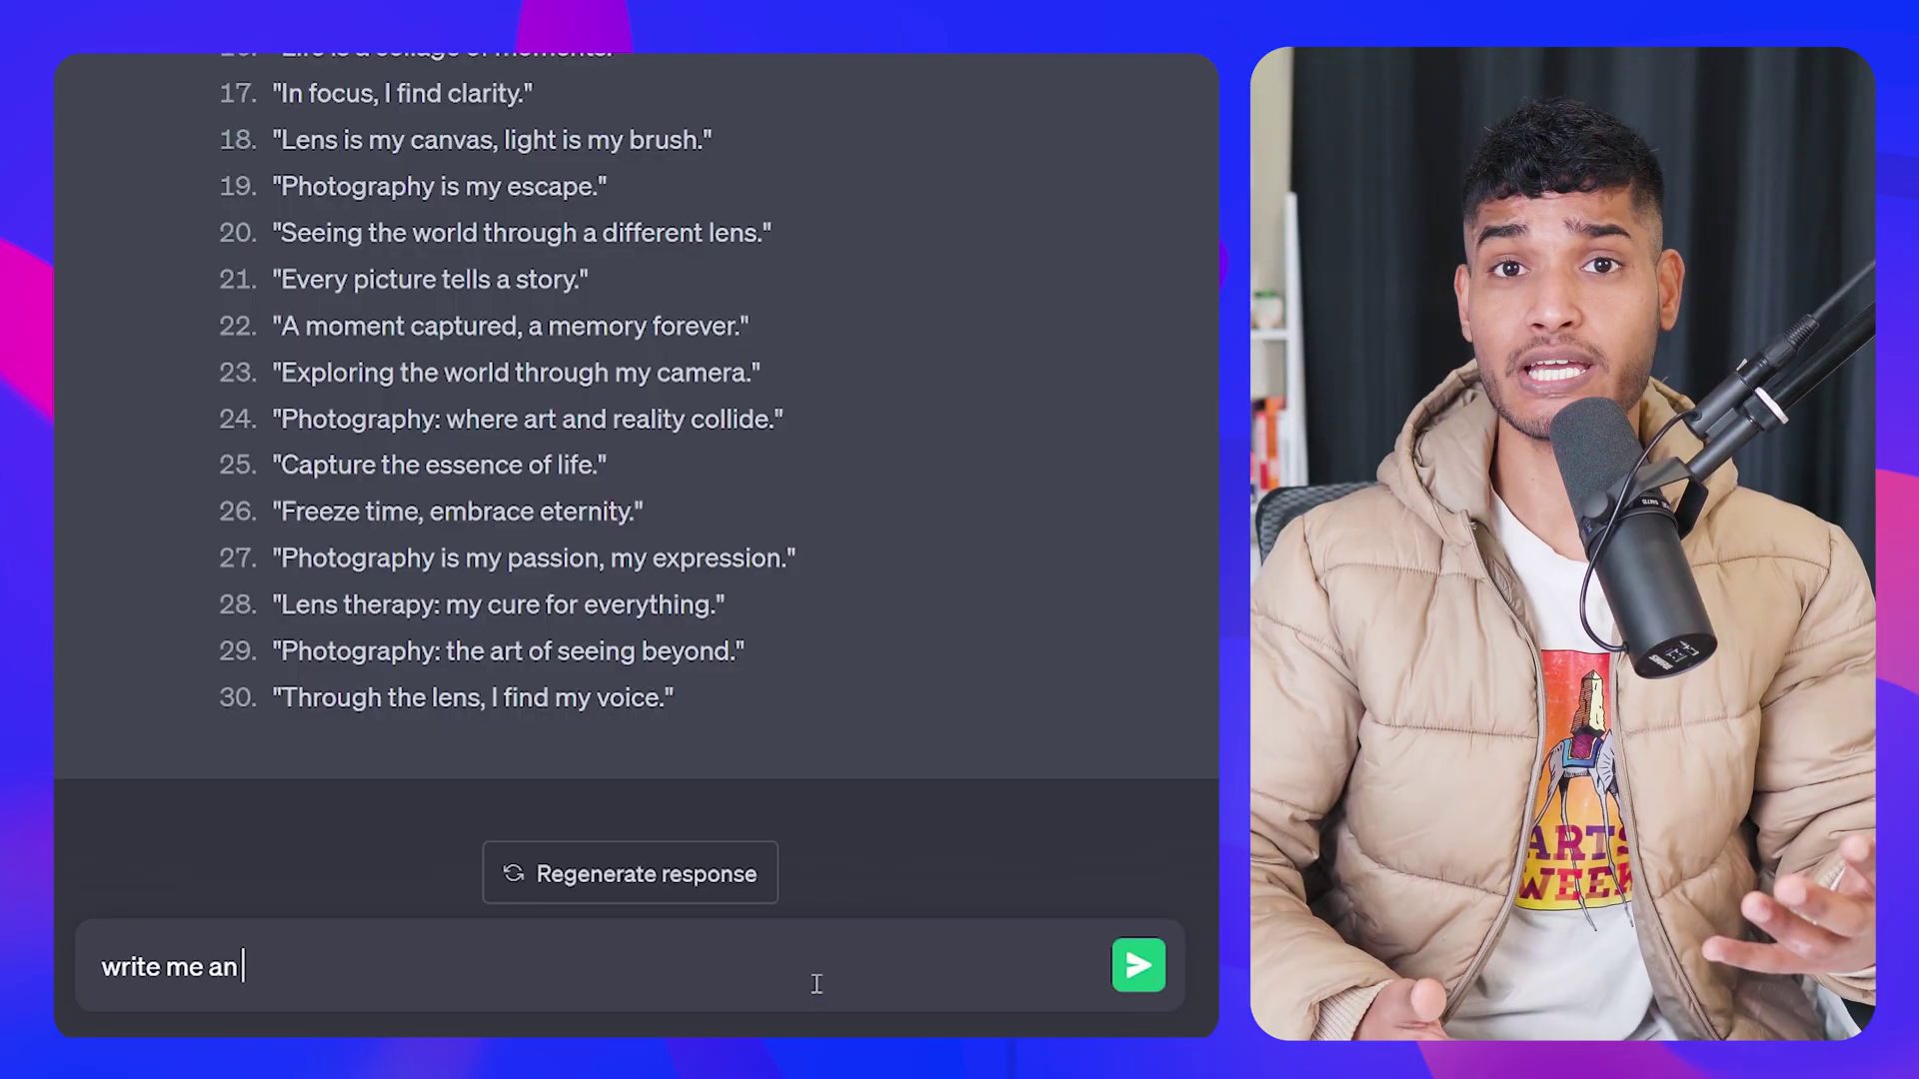
pyautogui.write(' optimized product description with the keyword "Photography tshirt')
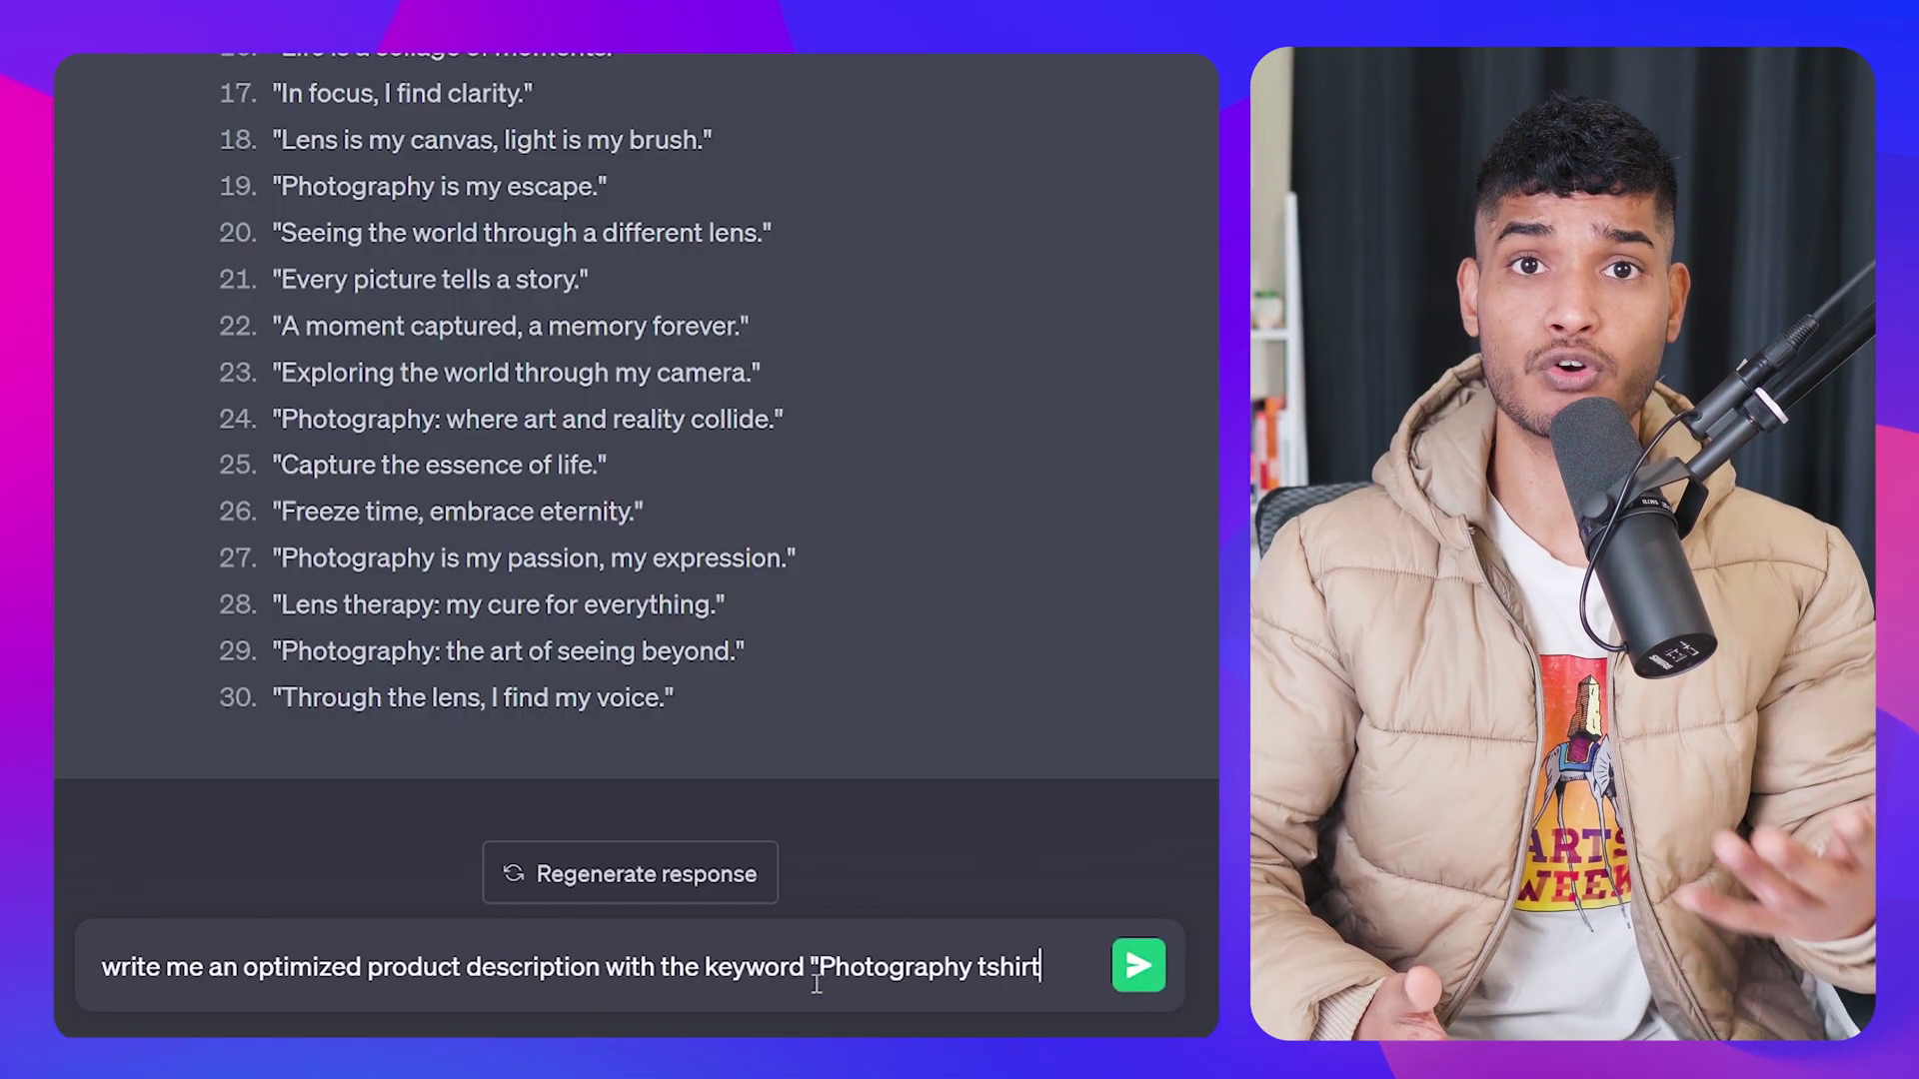
pyautogui.write('or ETSY')
# Step: Send the Photography tshirt description request and select the reply's opening paragraph
pyautogui.press('Return')
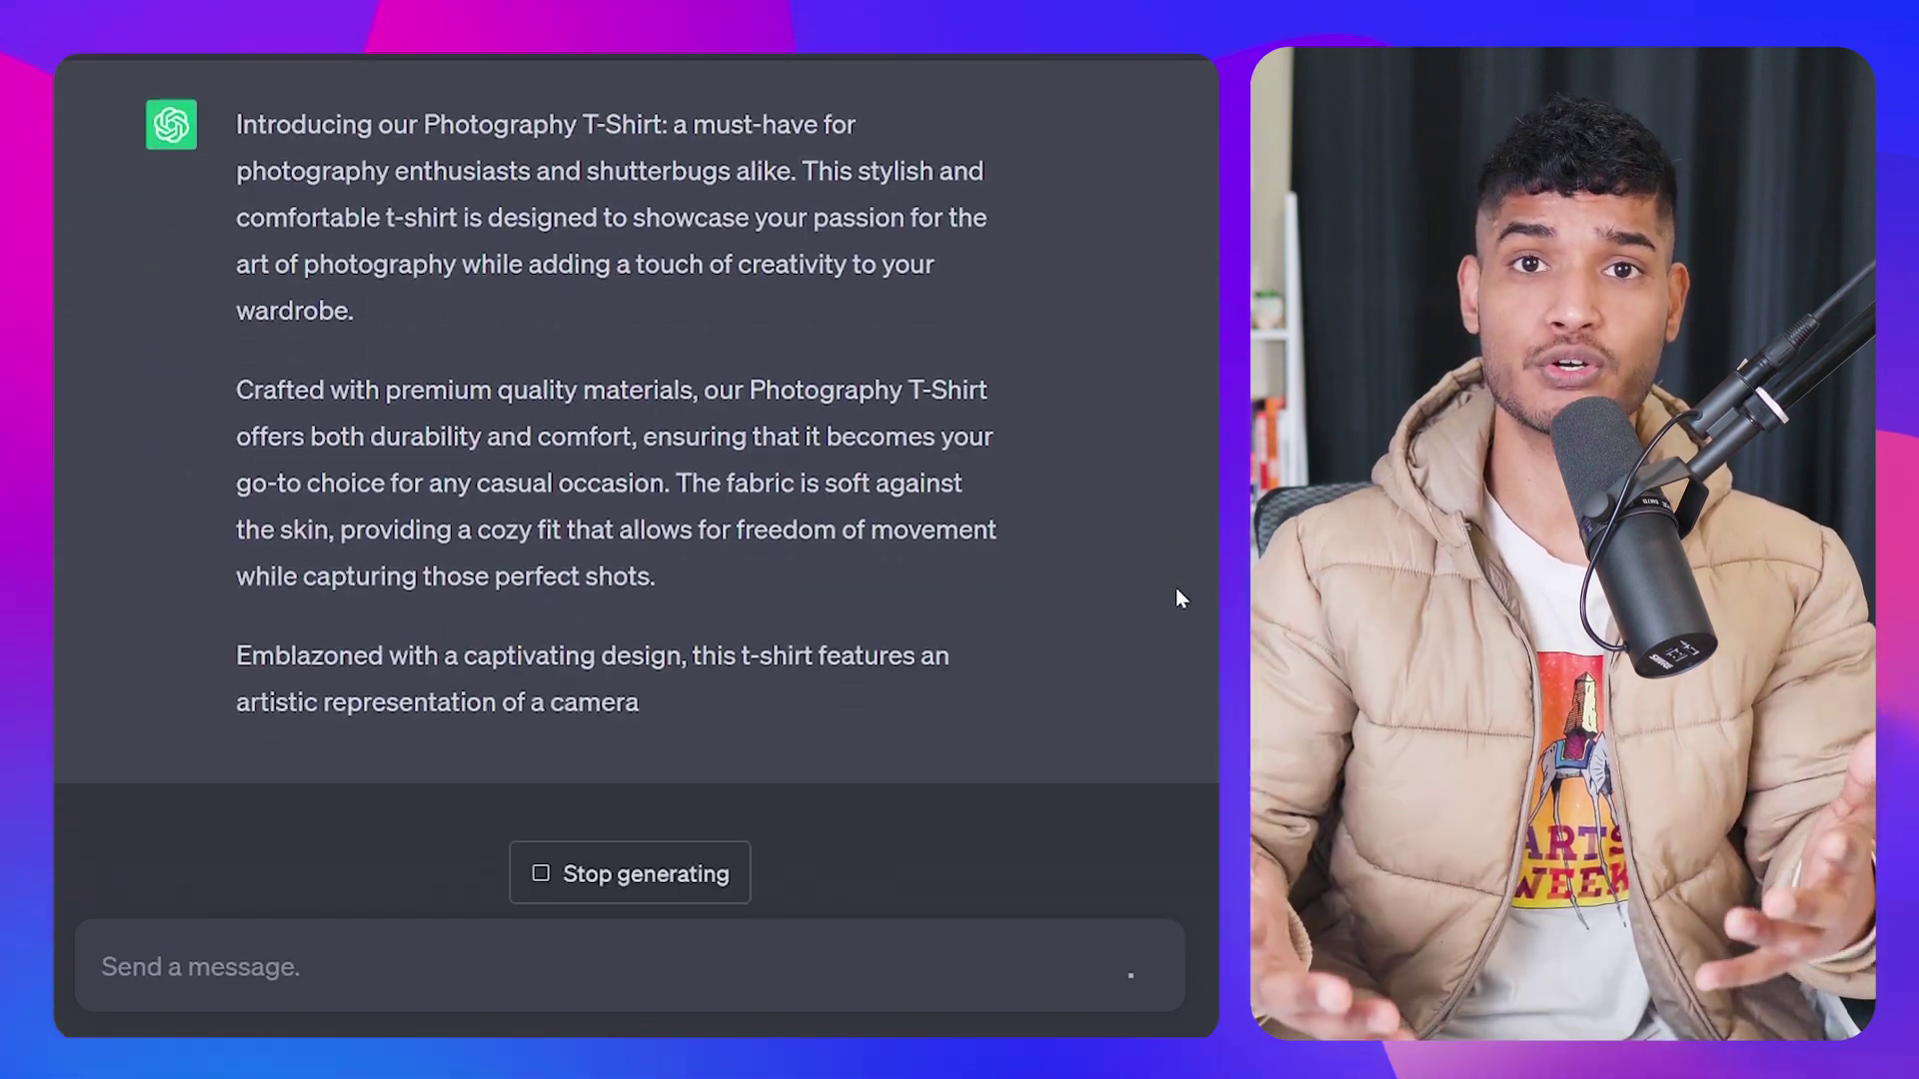
pyautogui.scroll(10, 1175, 597)
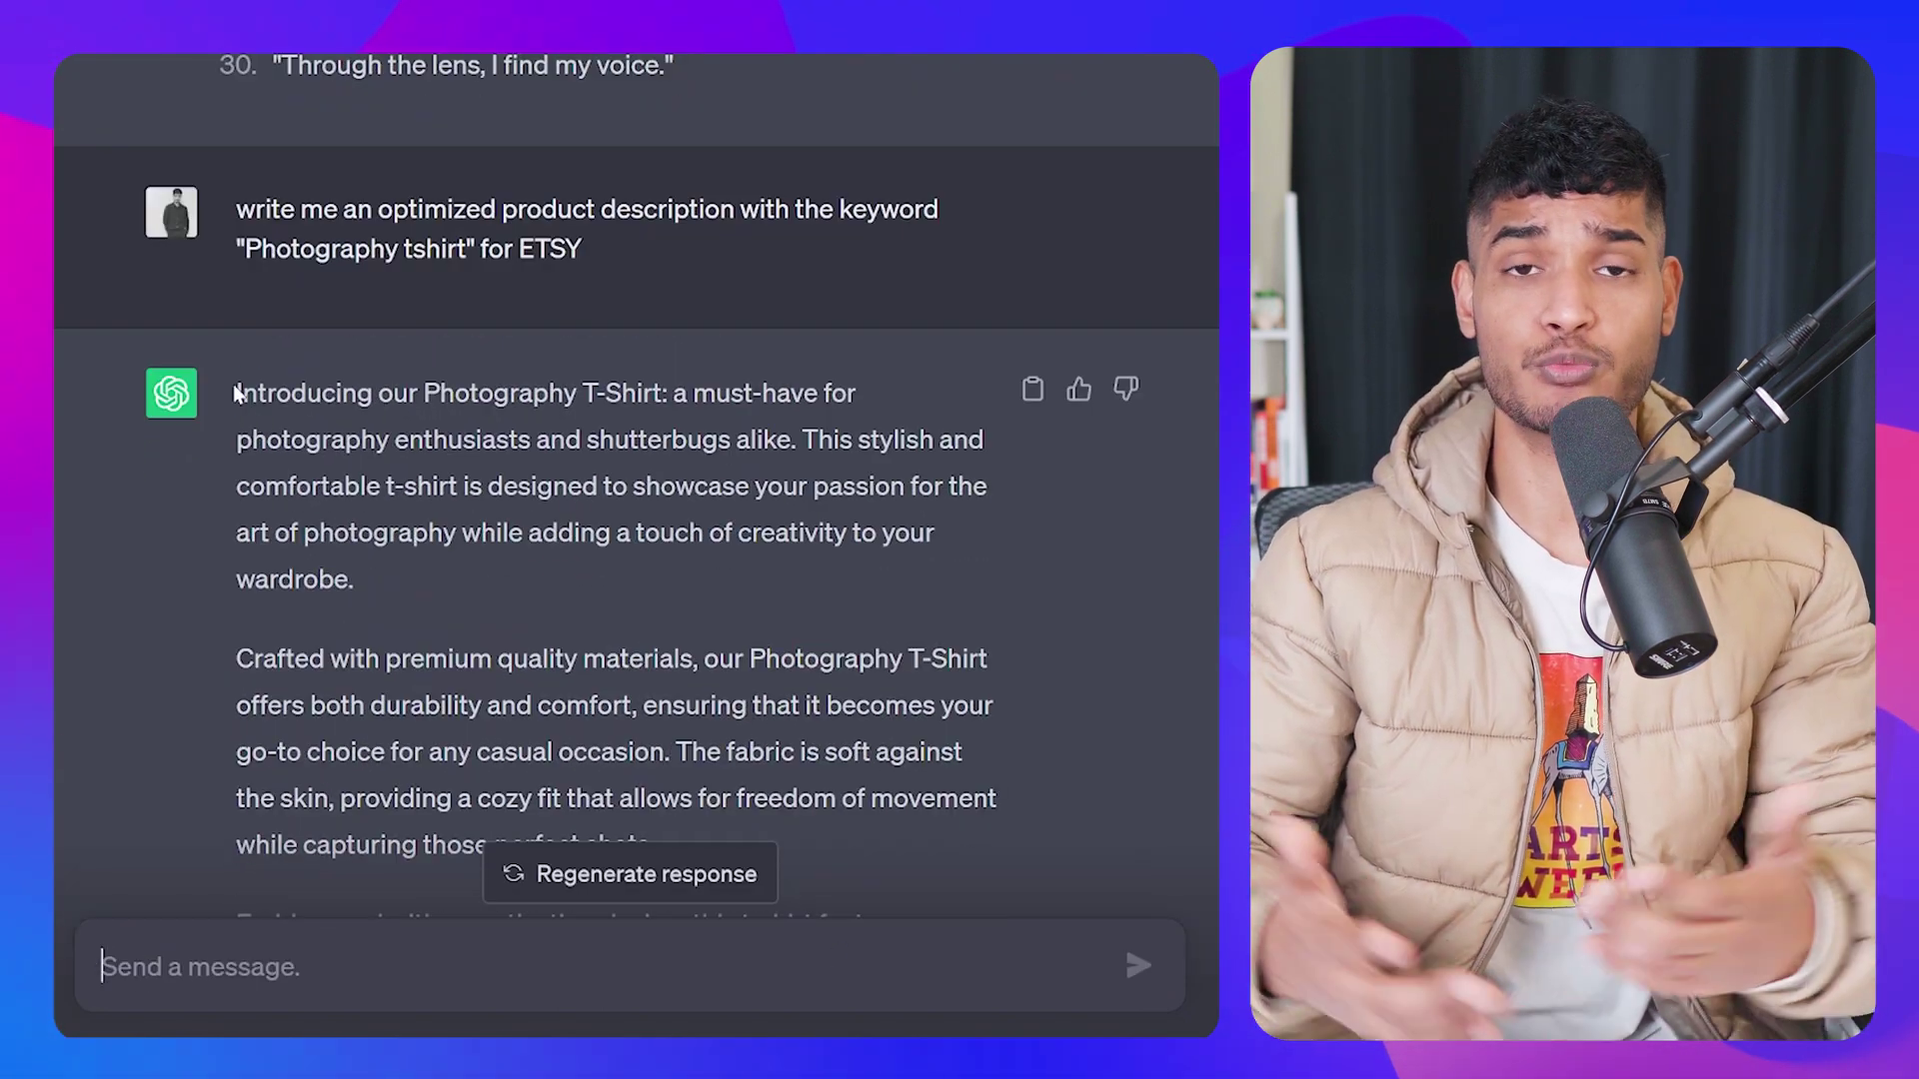
pyautogui.moveTo(236, 393); pyautogui.dragTo(383, 565)
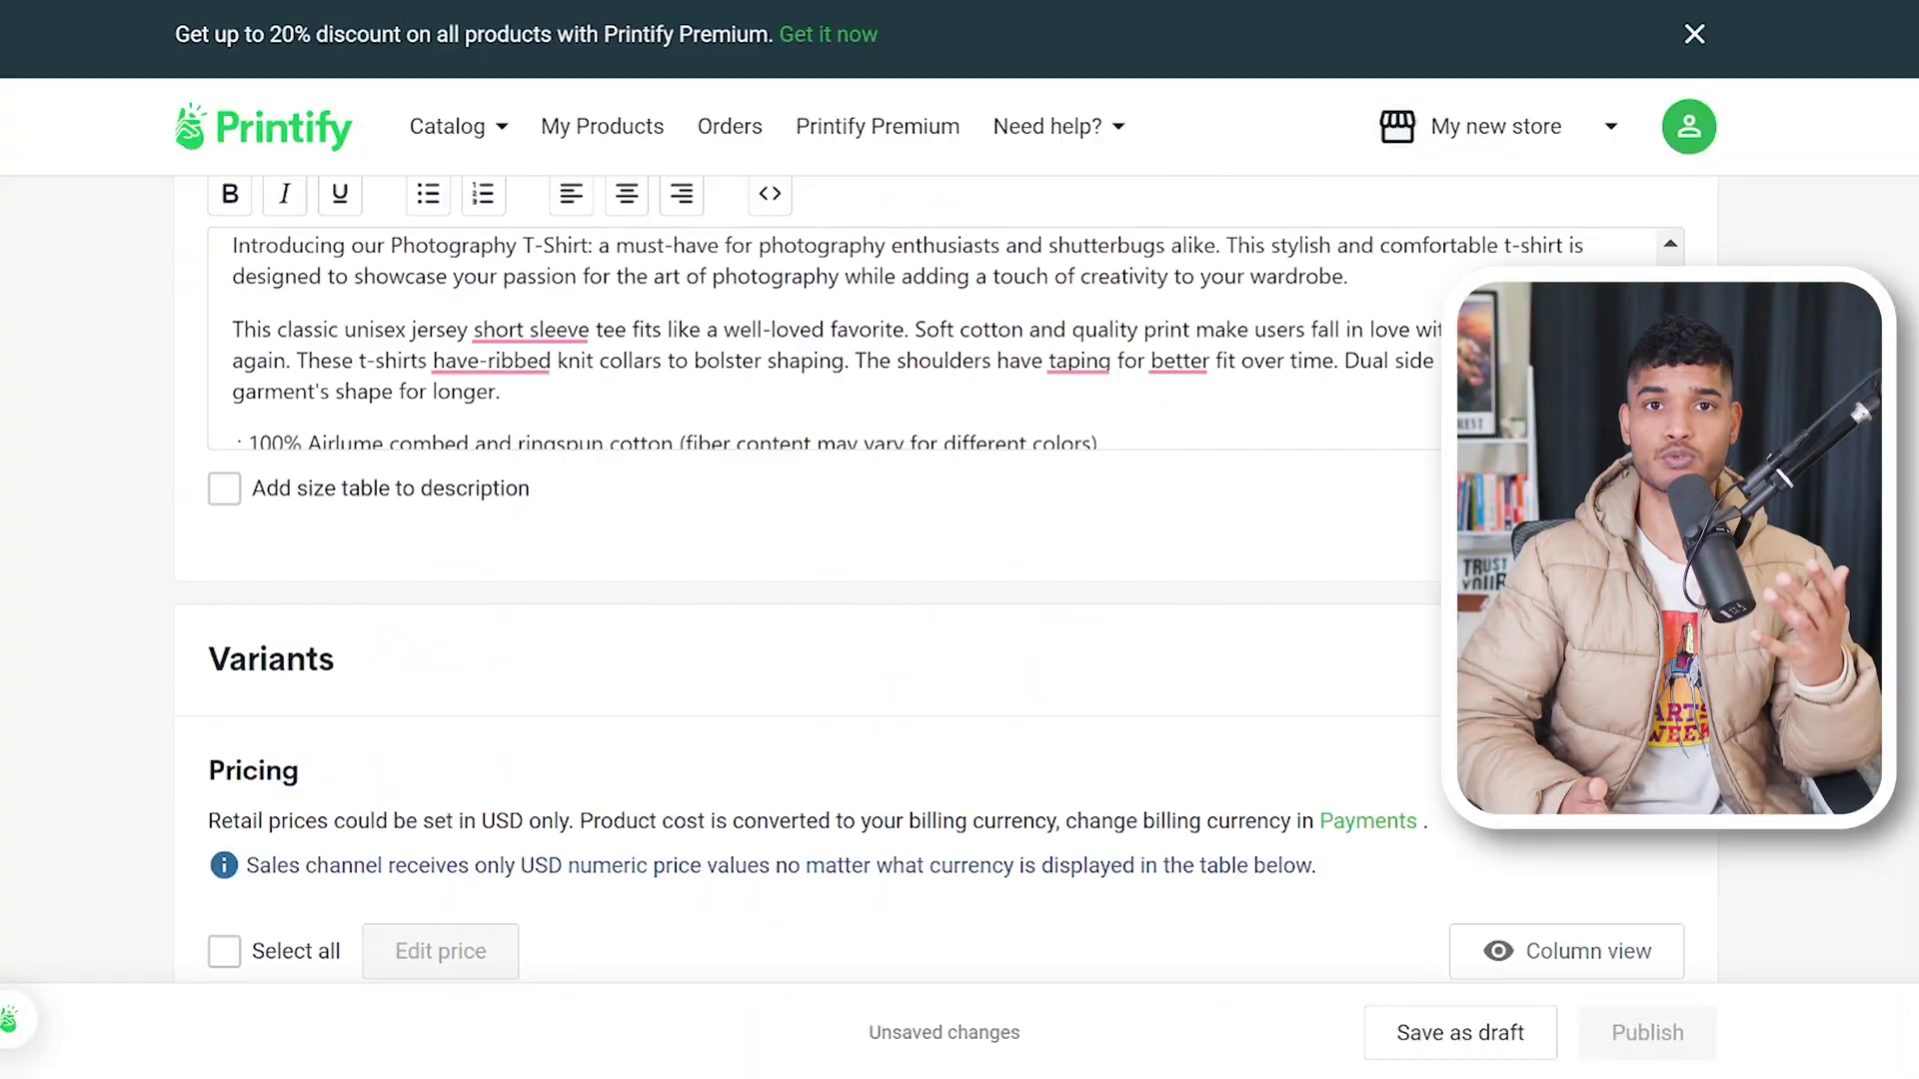
# Step: Select all 24 tee variants in Printify for a shared price edit
pyautogui.scroll(-4, 780, 580)
pyautogui.click(224, 556)
pyautogui.click(509, 499)
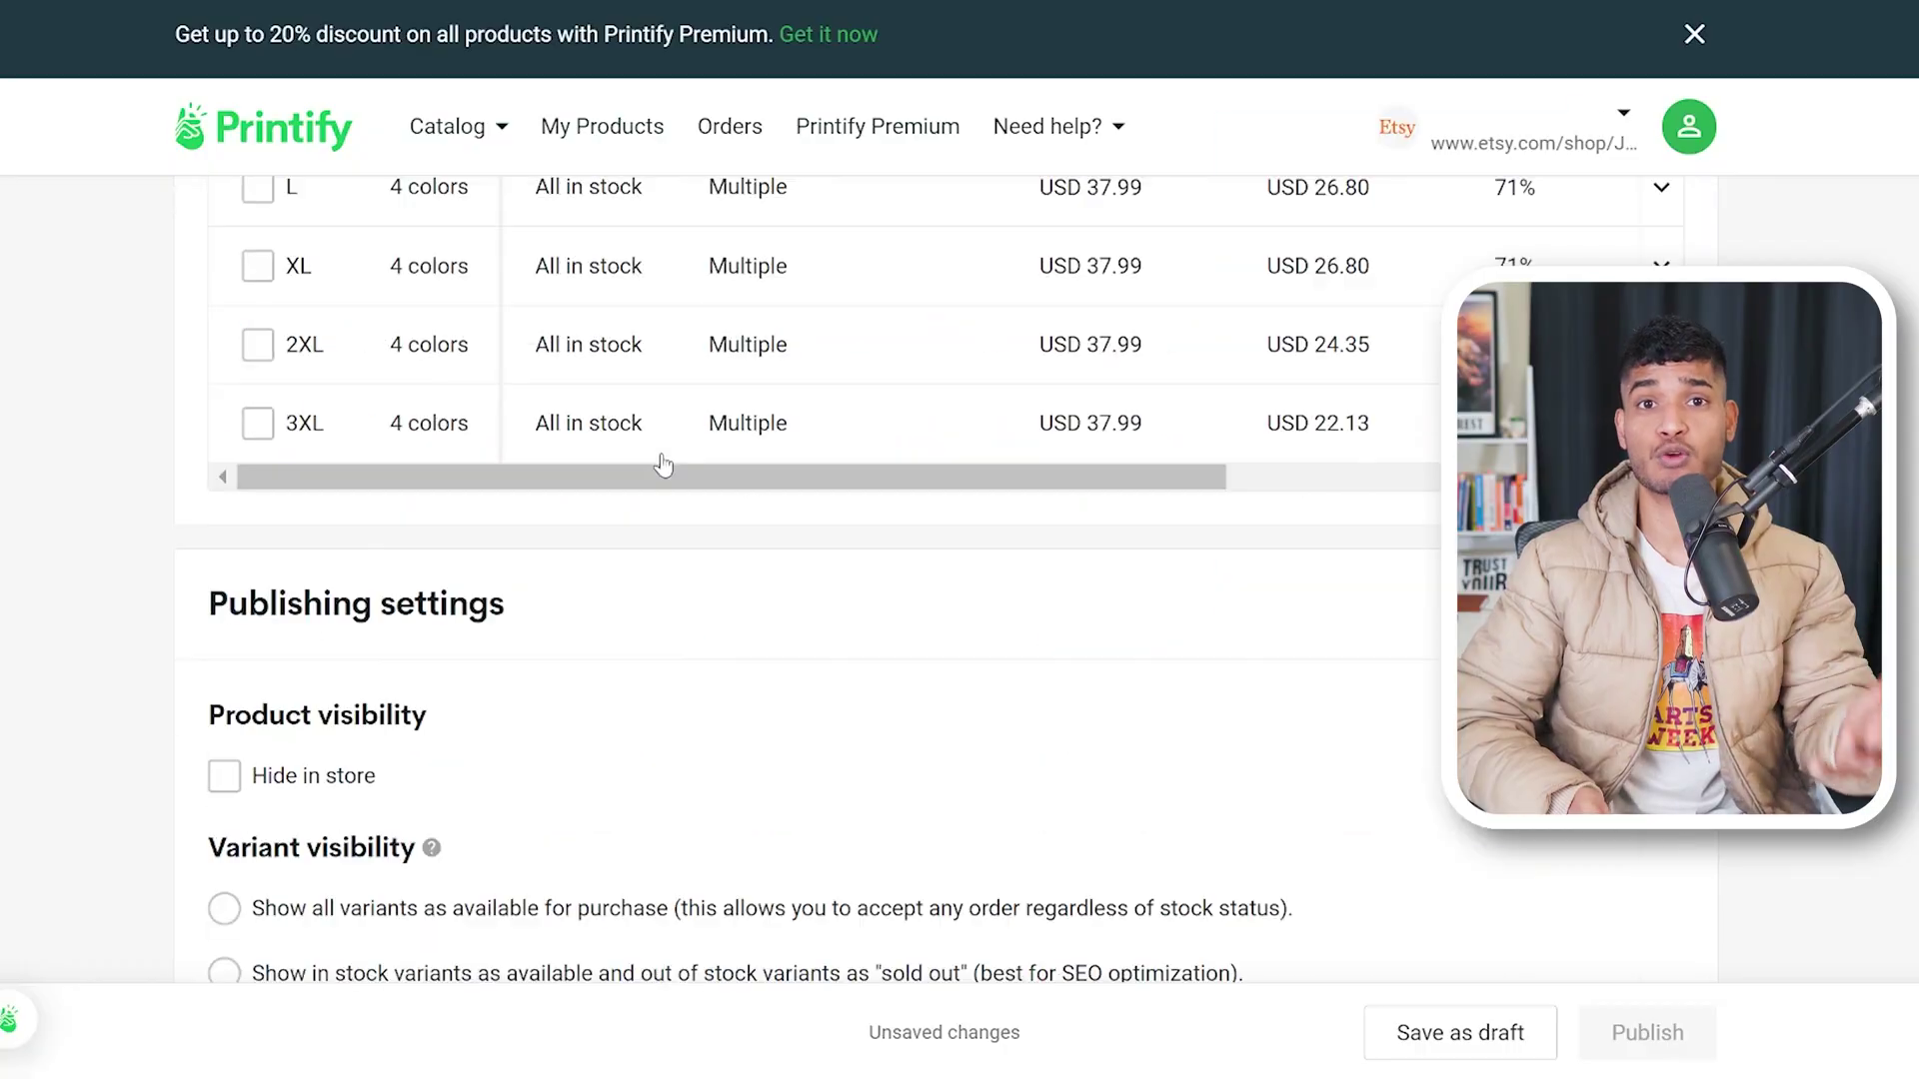
# Step: With every variant priced at USD 37.99, scroll down the Printify page toward Publish
pyautogui.scroll(-5, 663, 465)
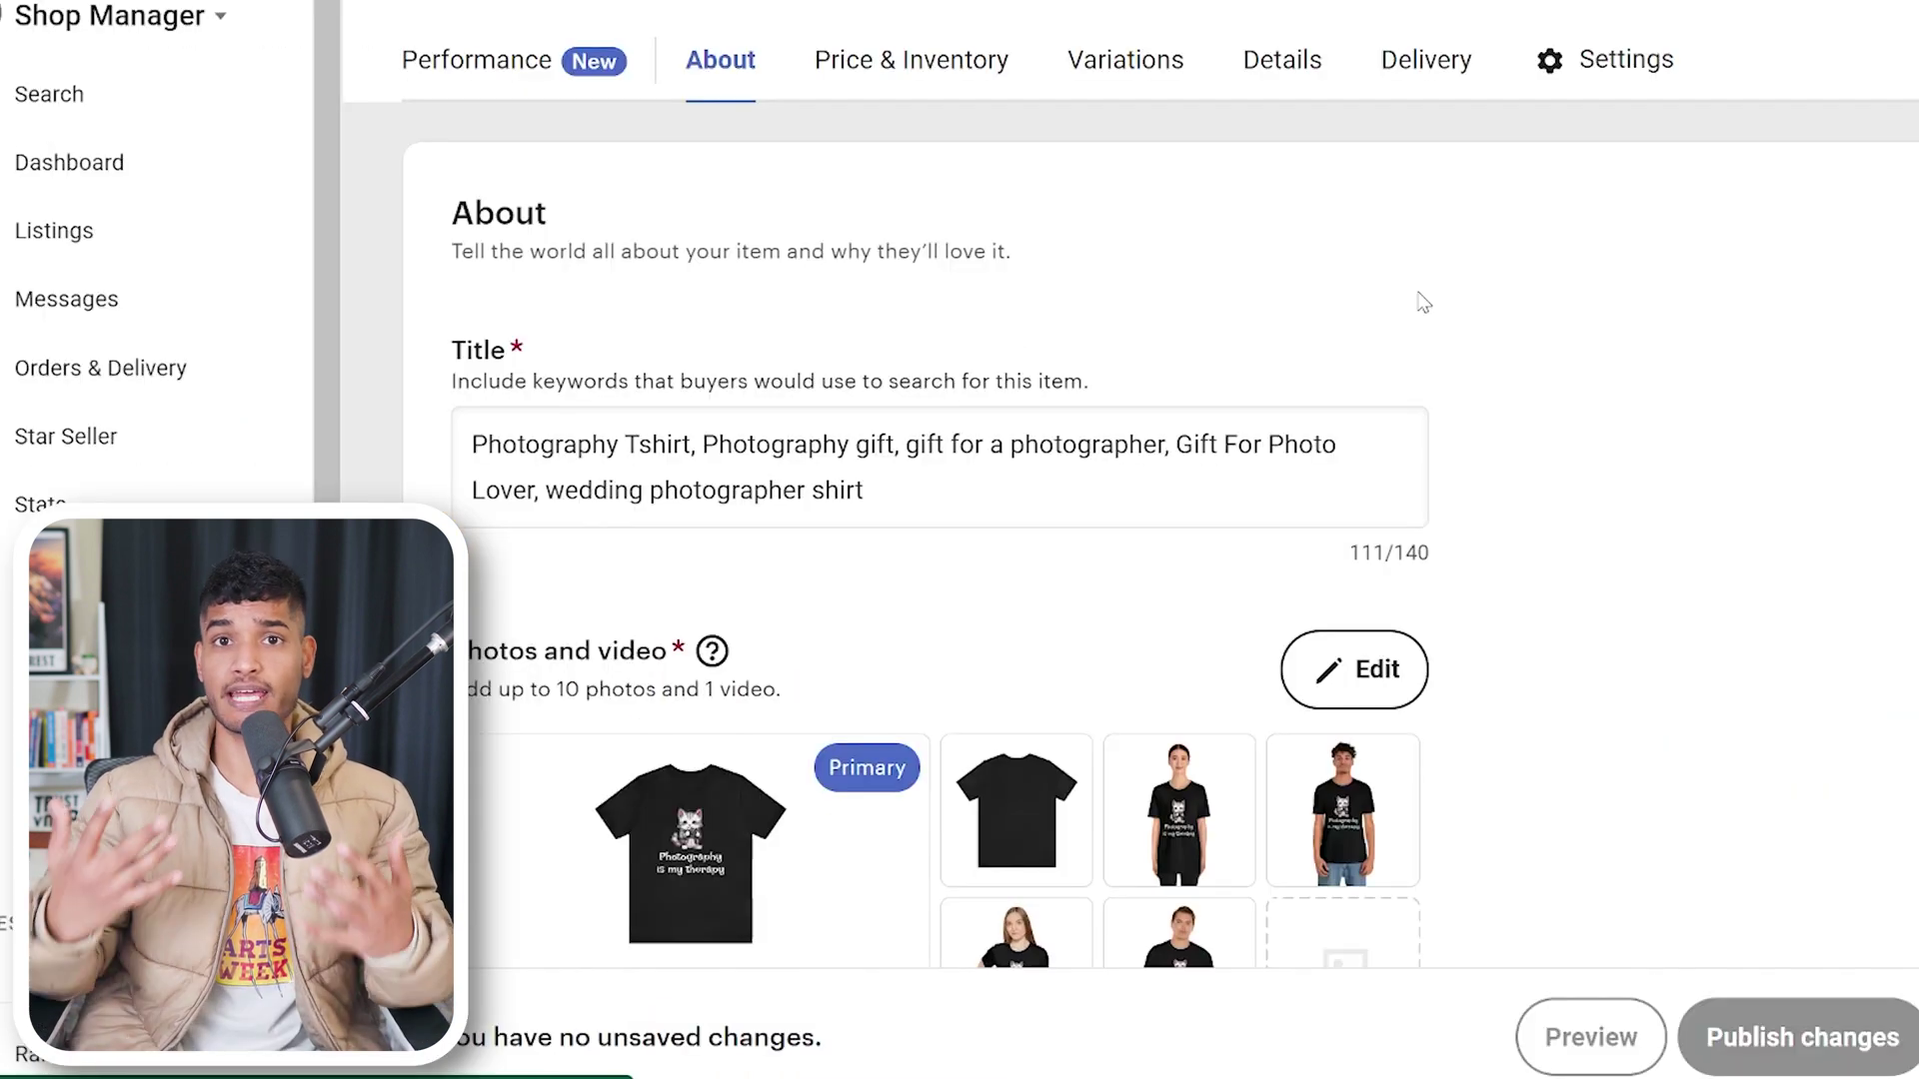
# Step: Add the maroon mockup image to the Etsy listing's photos
pyautogui.scroll(-4, 1419, 297)
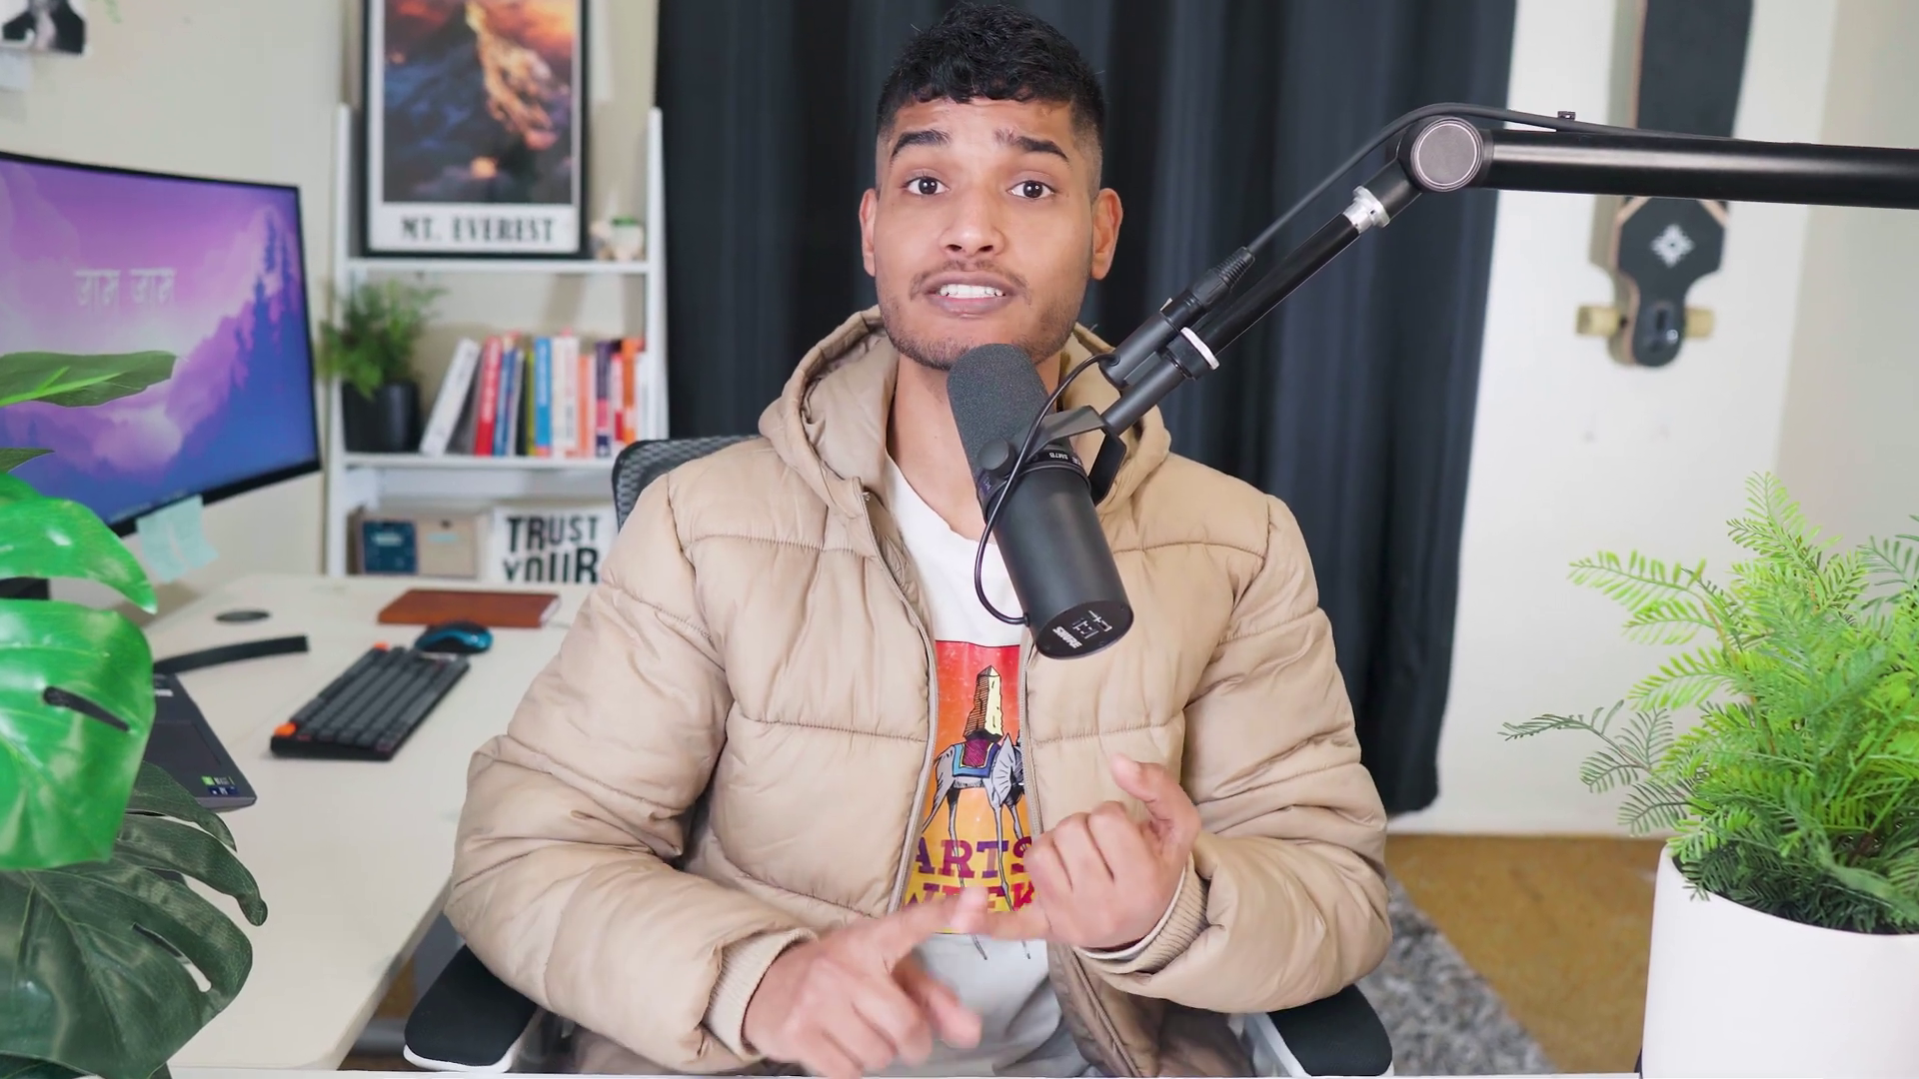
pyautogui.moveTo(1496, 689); pyautogui.dragTo(744, 517)
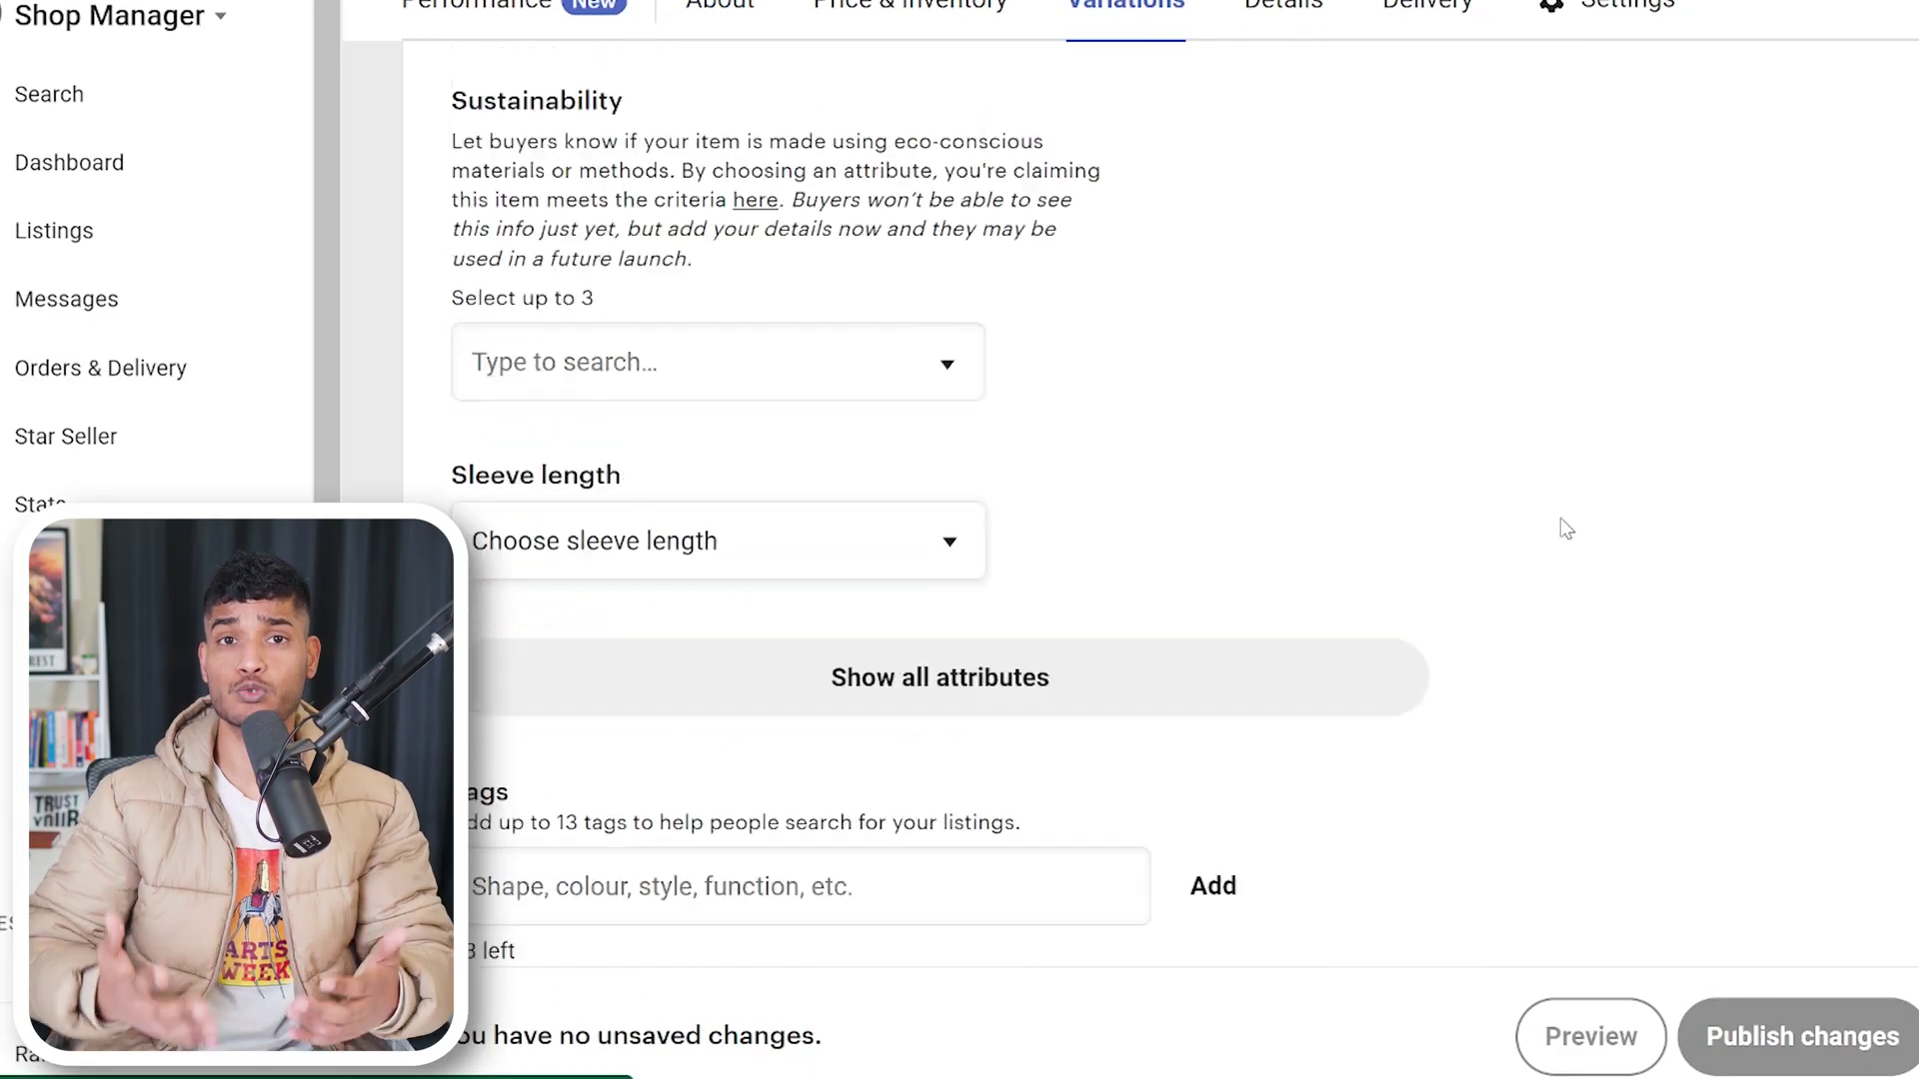
pyautogui.scroll(-3, 1561, 517)
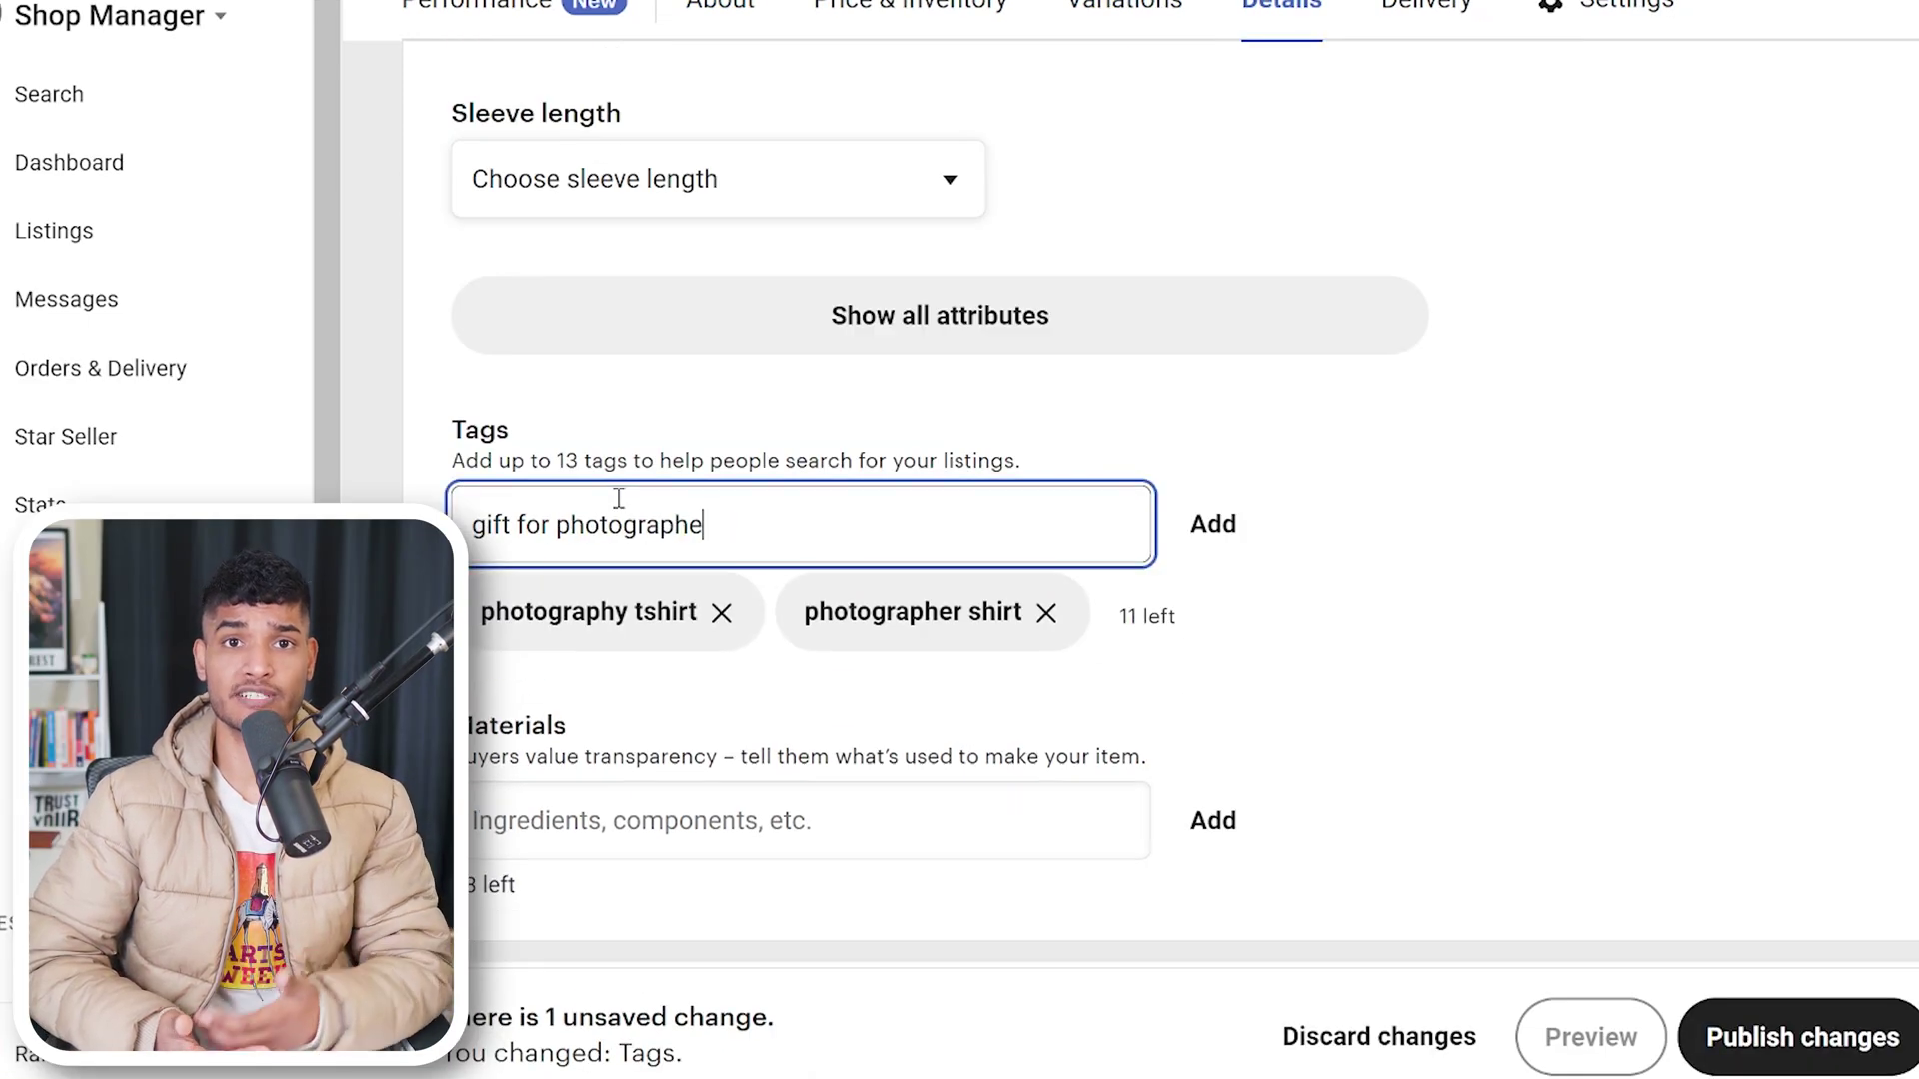
# Step: Add the photography tags, ending with 'photography lover', and publish the listing changes
pyautogui.write('r')
pyautogui.press('Return')
pyautogui.write('photography')
pyautogui.press('Return')
pyautogui.write('ph')
pyautogui.click(1779, 1044)
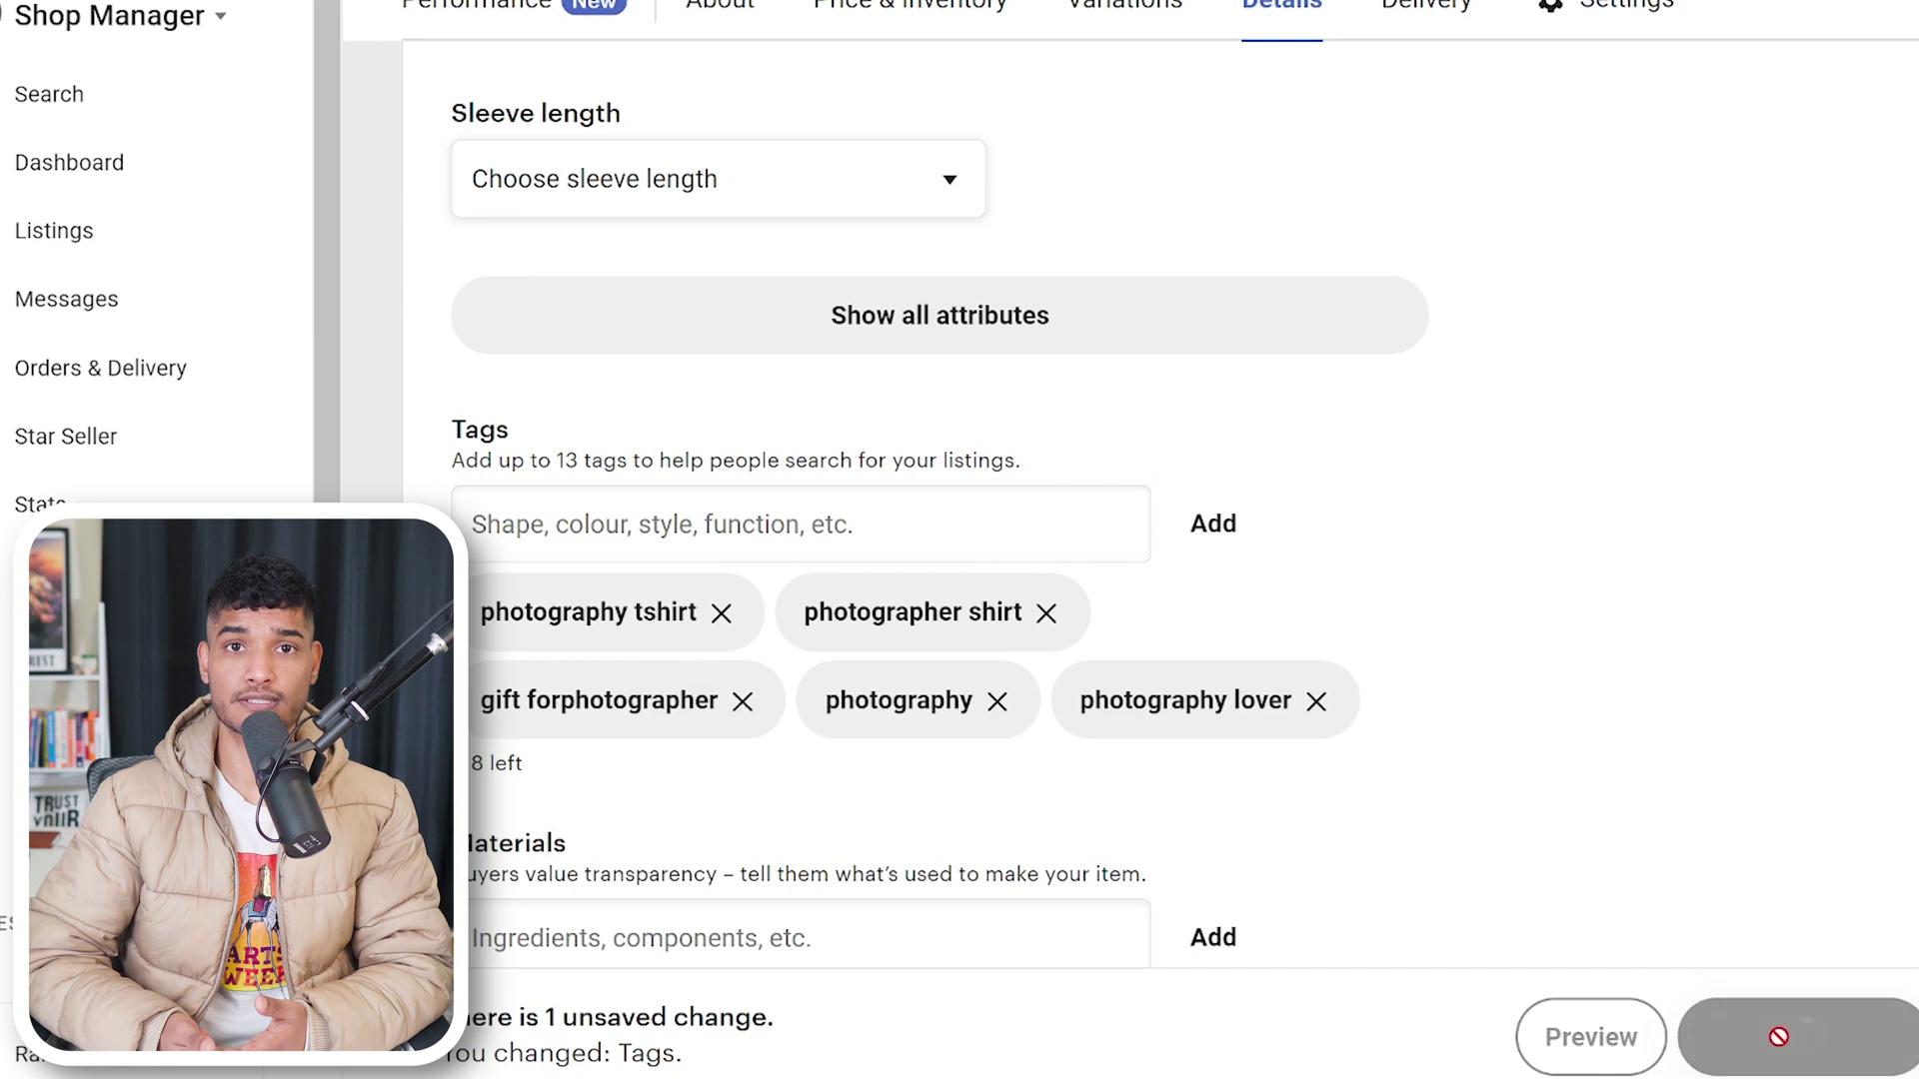